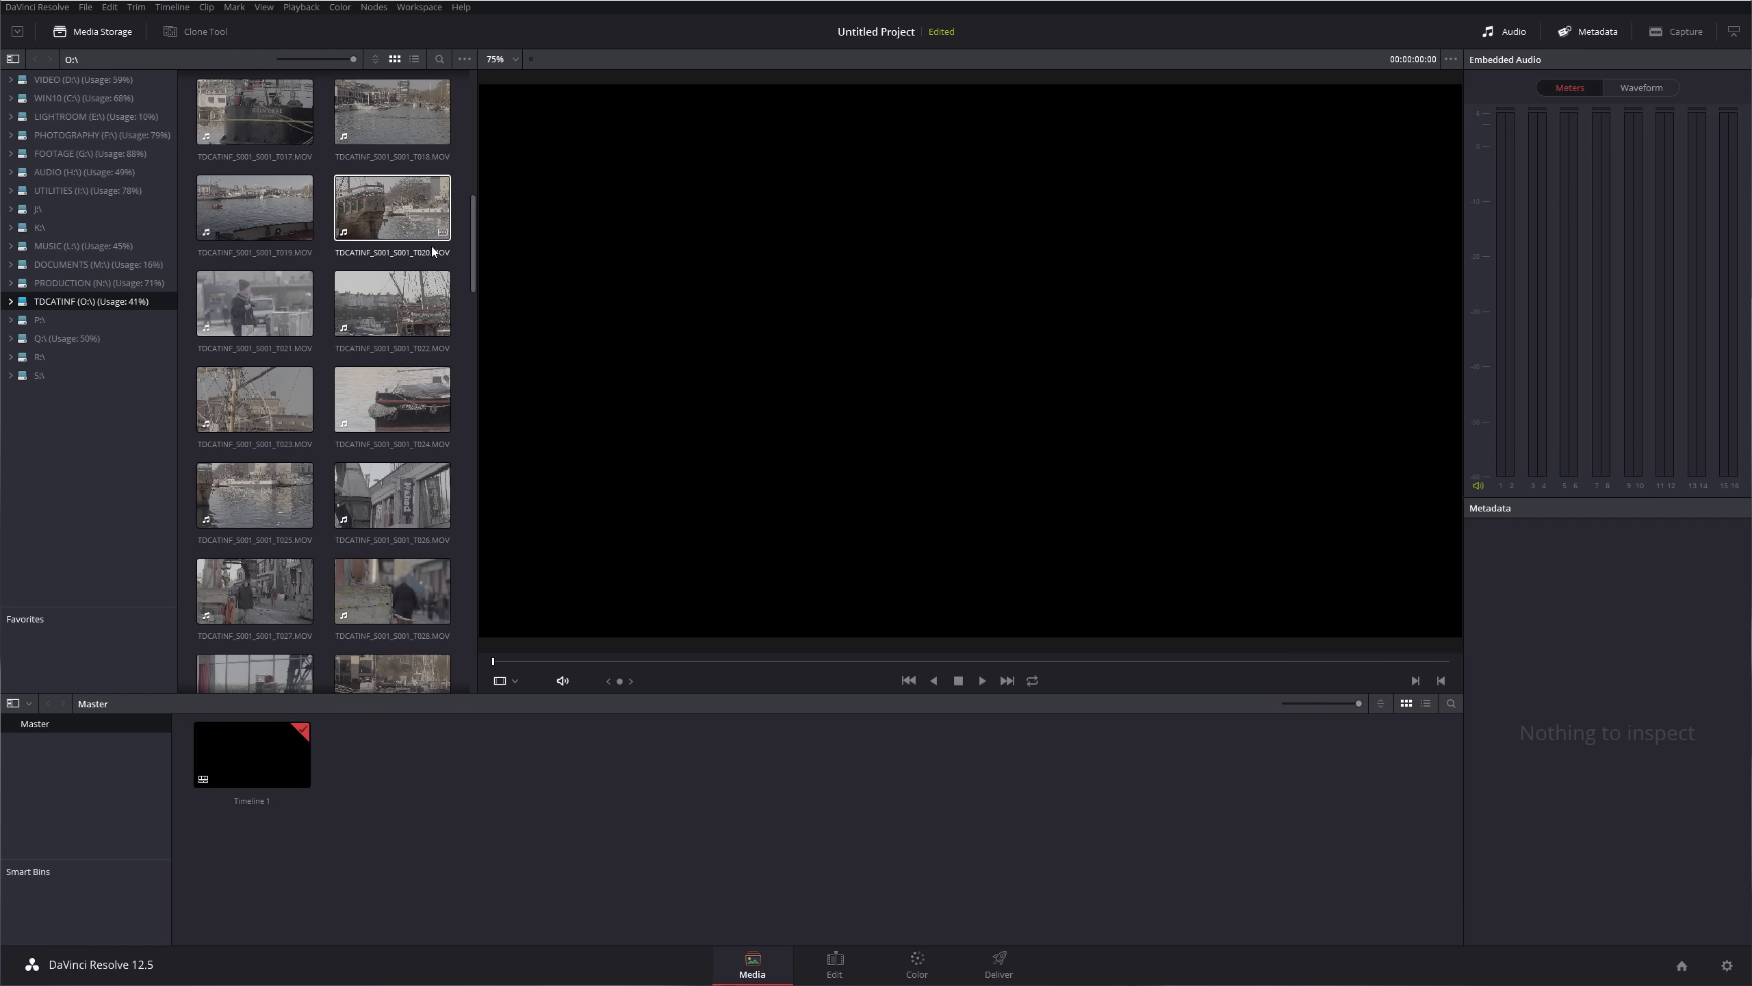
Add the clips TDCATINF_S001_S001_T024, T025, T026 and T028 from the O: drive to the Master bin of the media pool
click(386, 473)
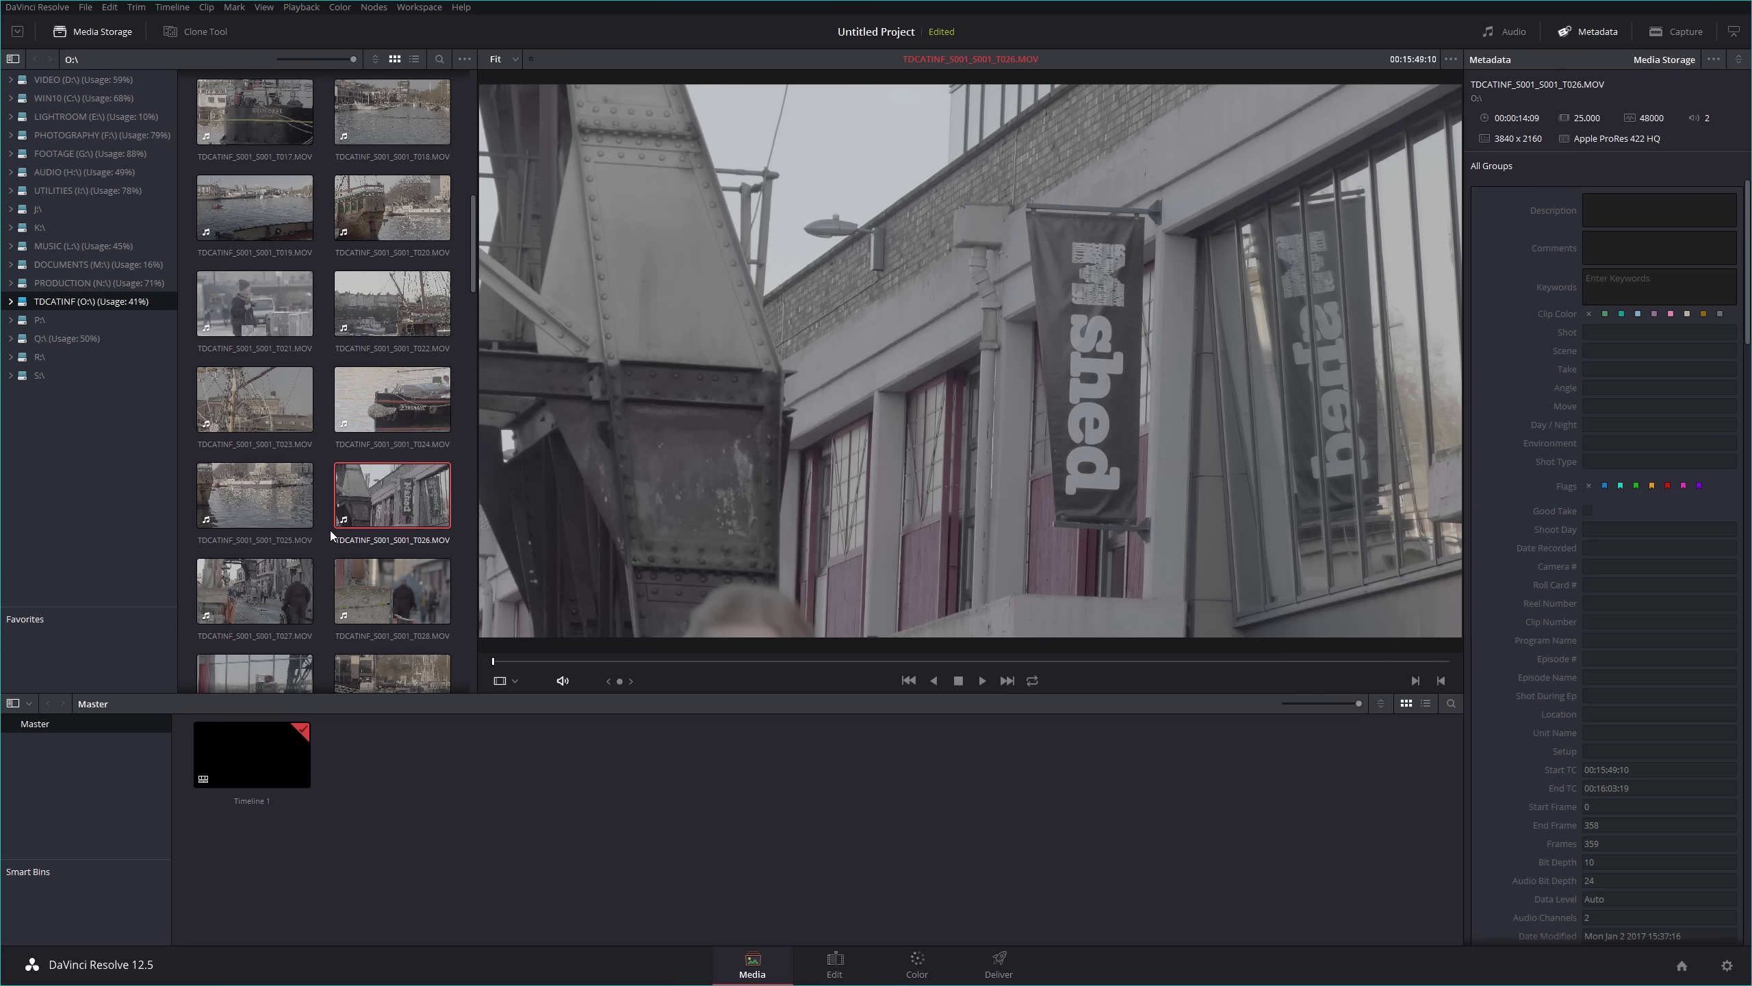
click(386, 407)
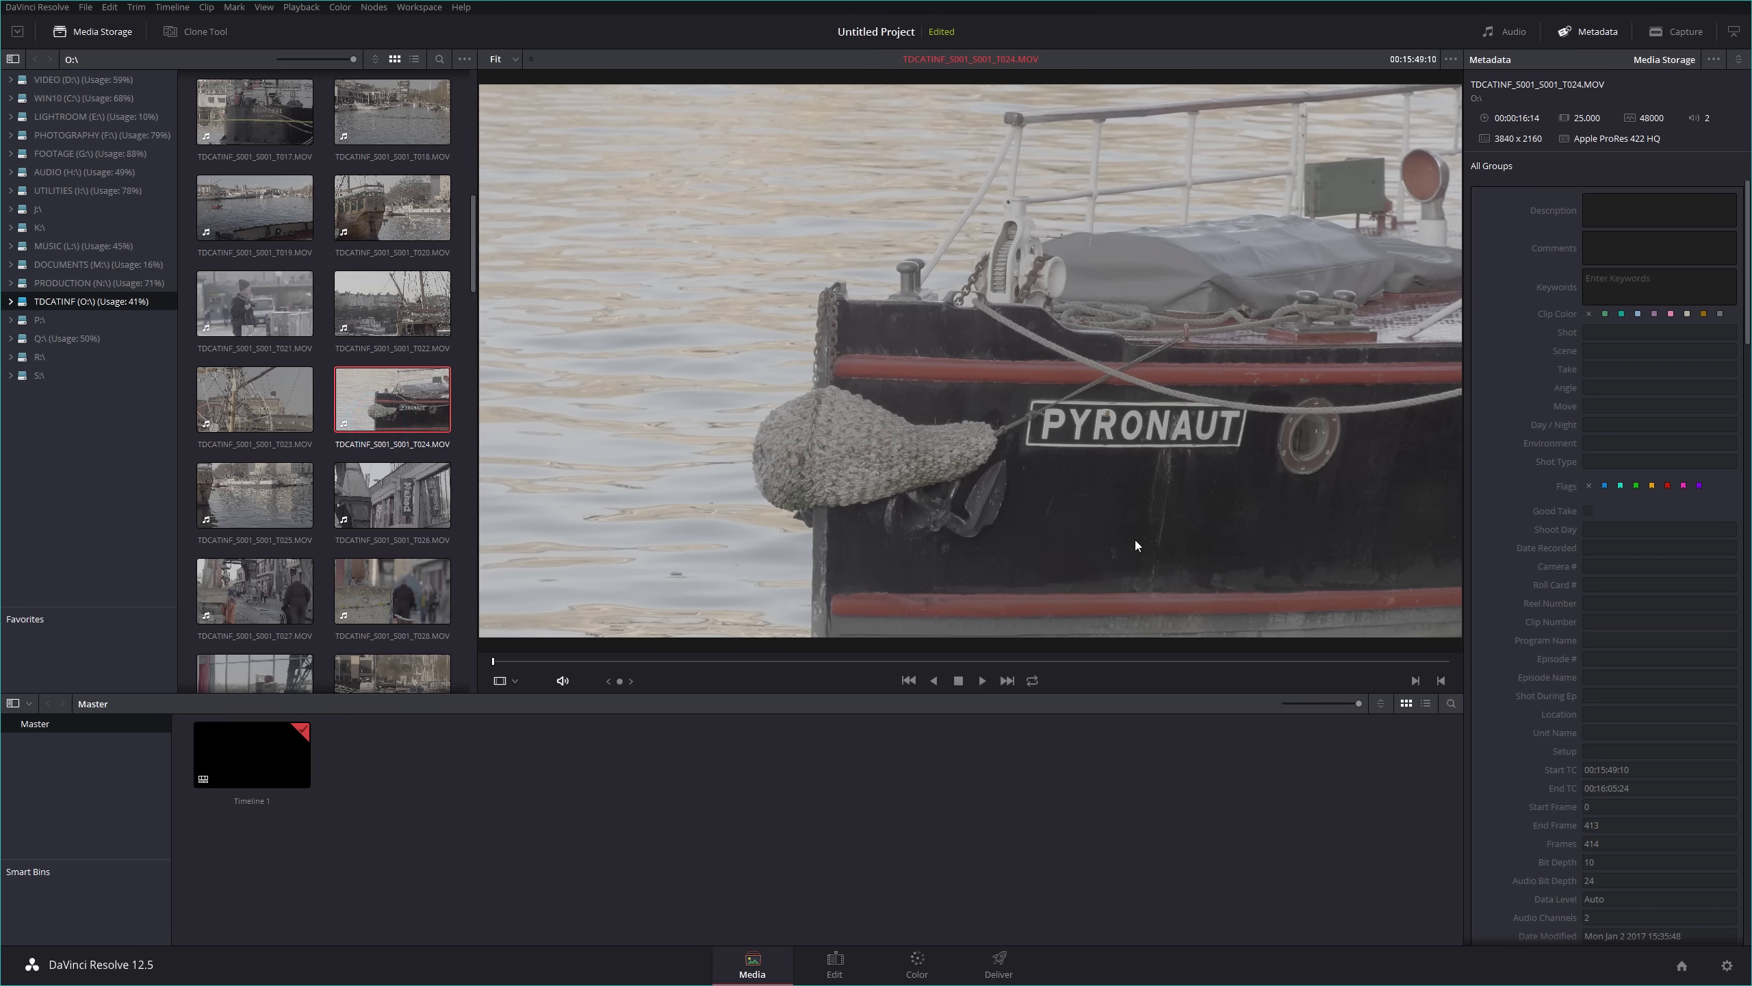
click(1597, 527)
ctrl+click(392, 488)
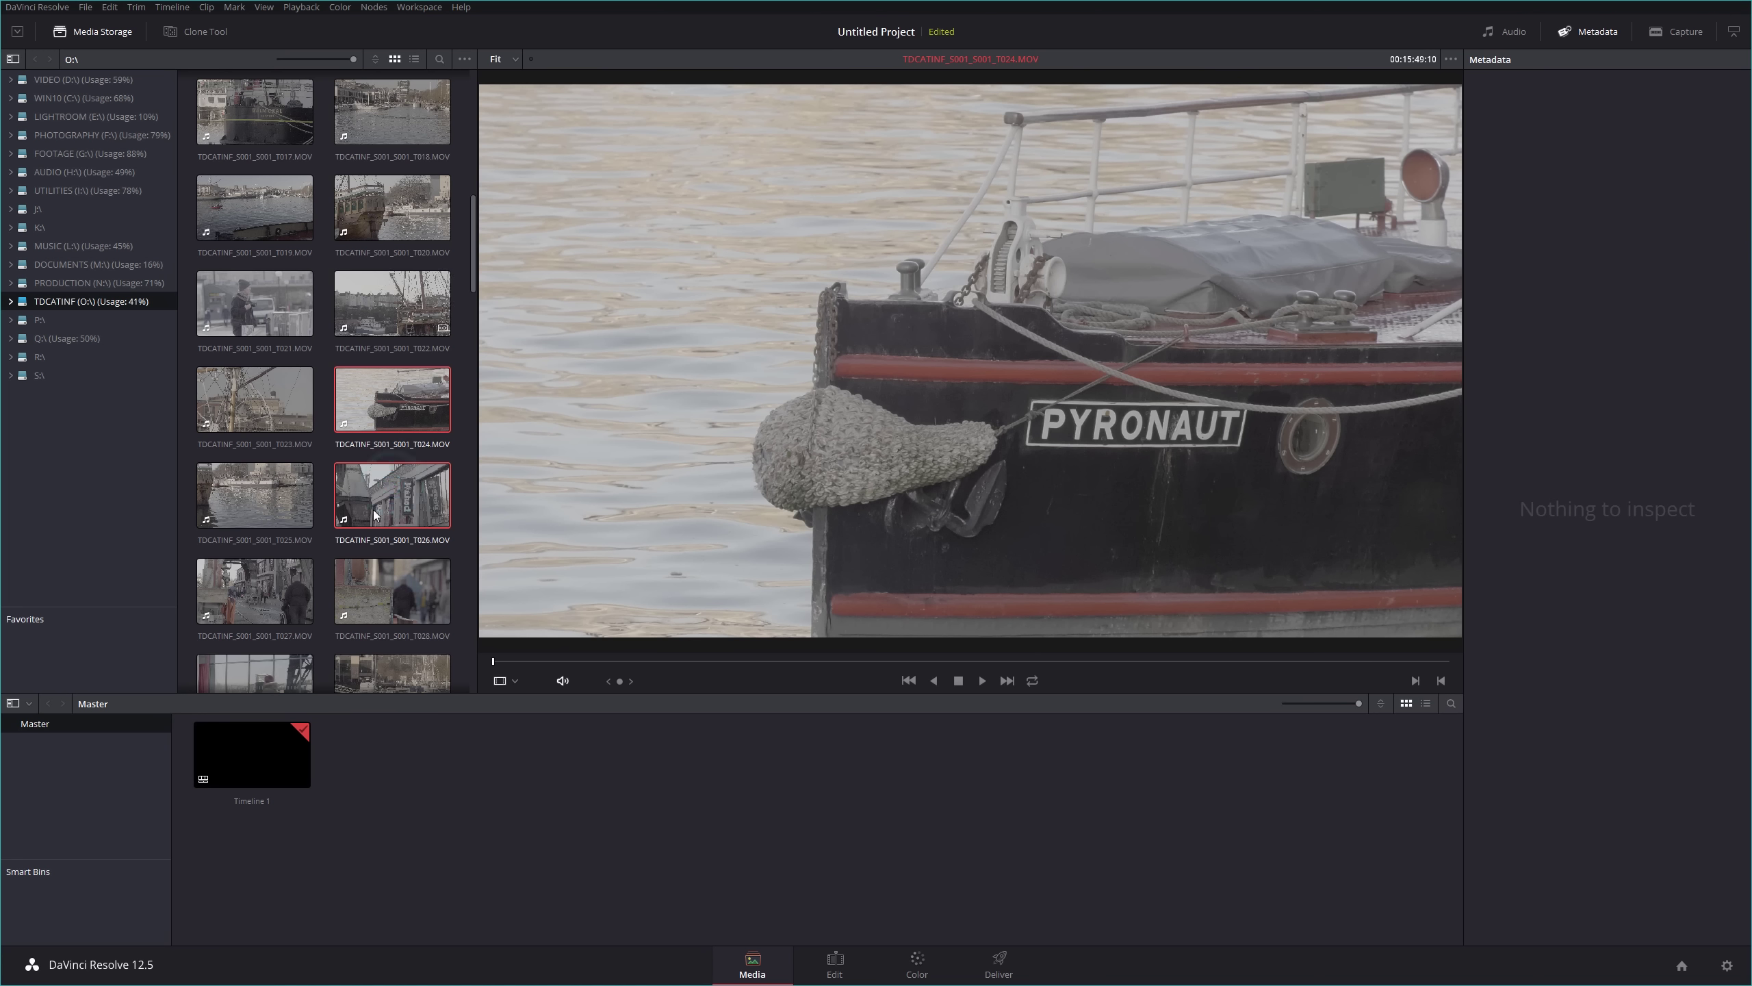
ctrl+click(255, 497)
ctrl+click(392, 590)
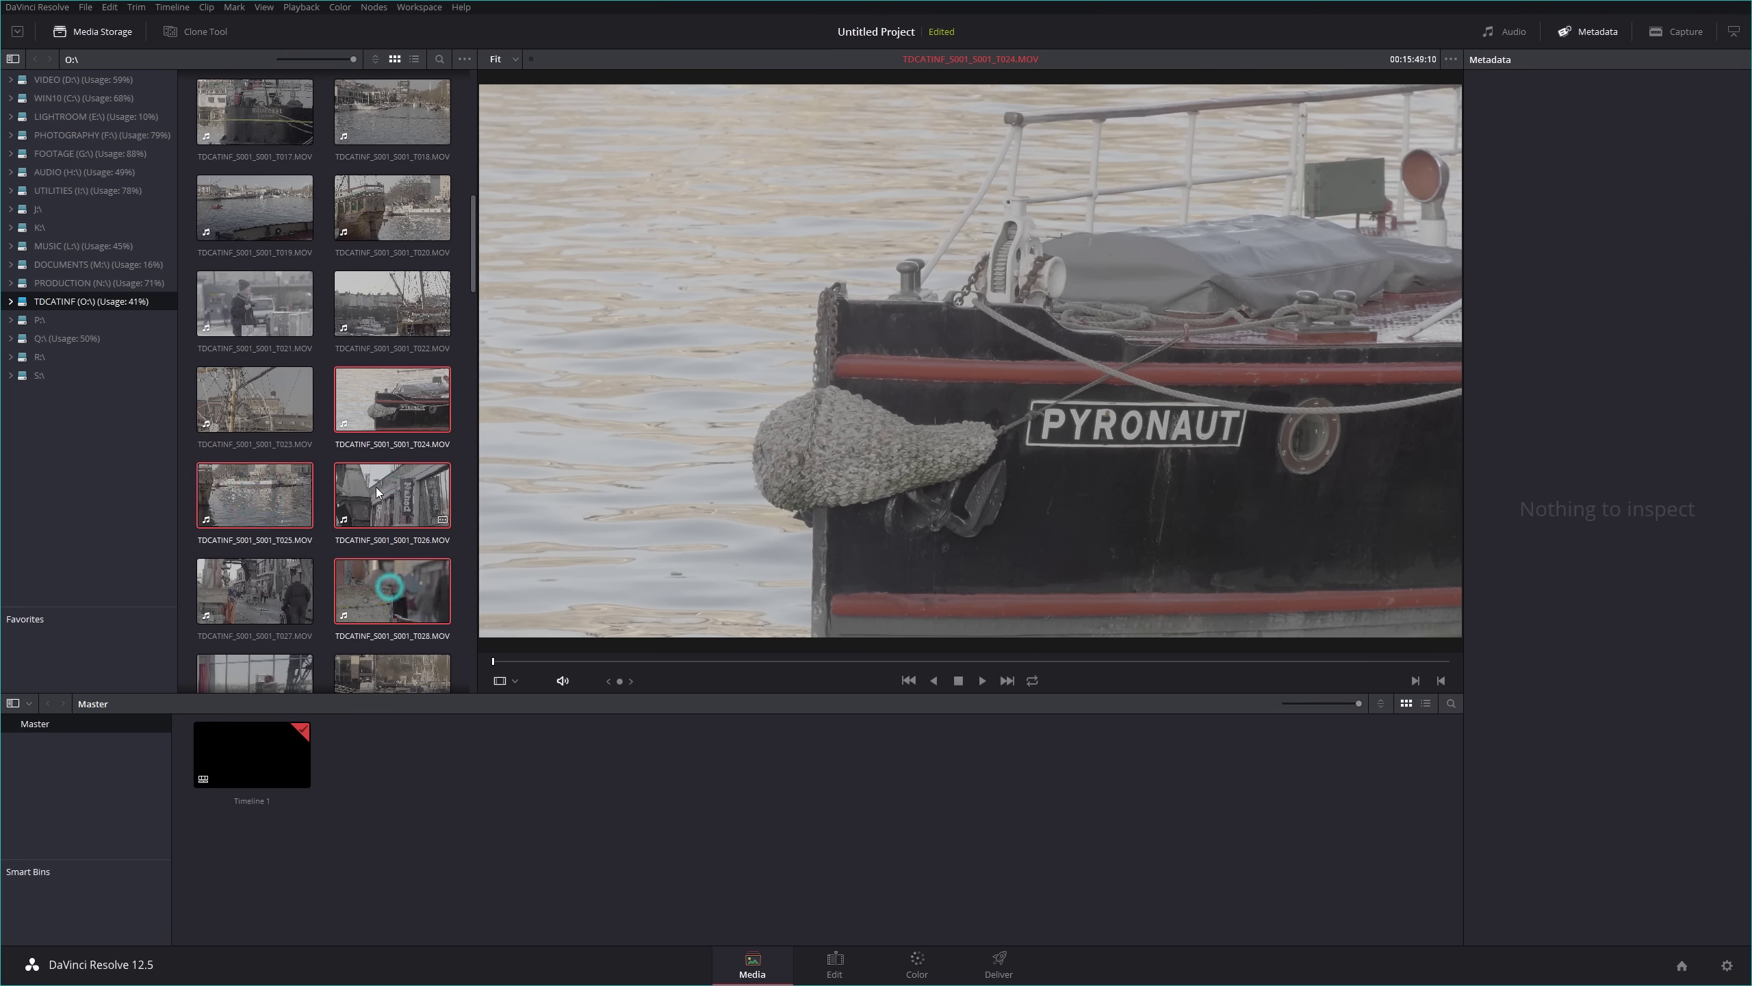
drag(376, 490, 574, 838)
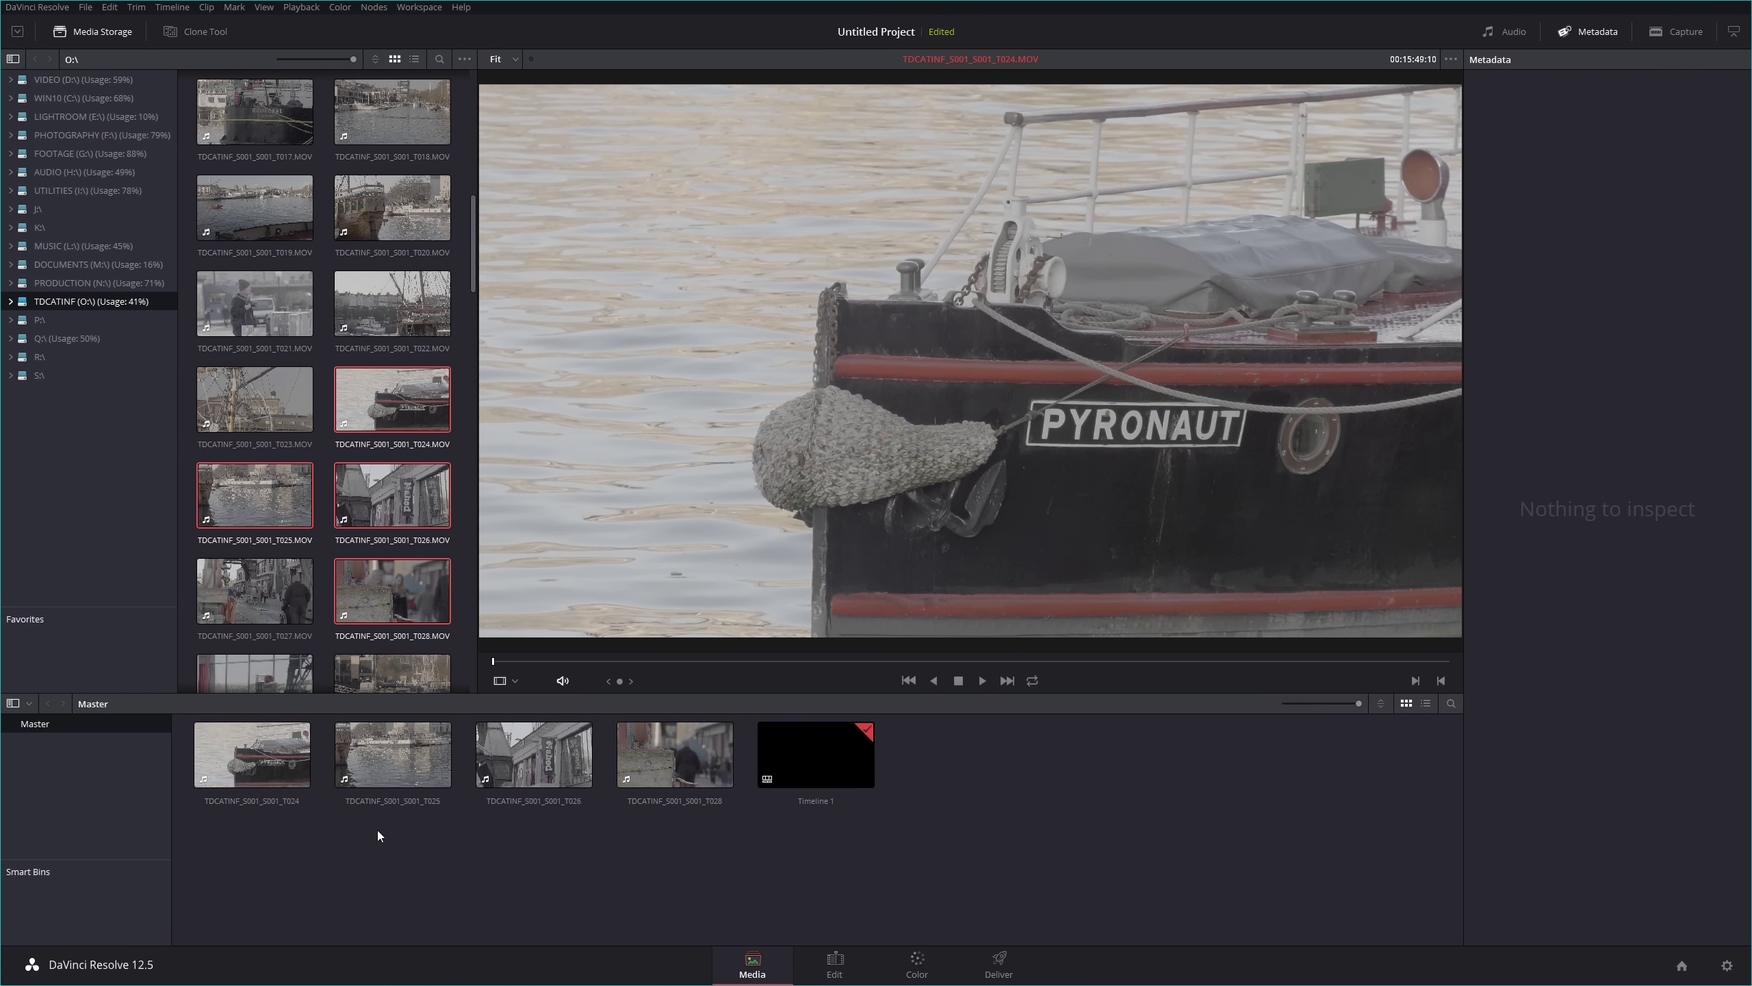
Inspect the metadata of the T028 clip in the media pool
click(654, 803)
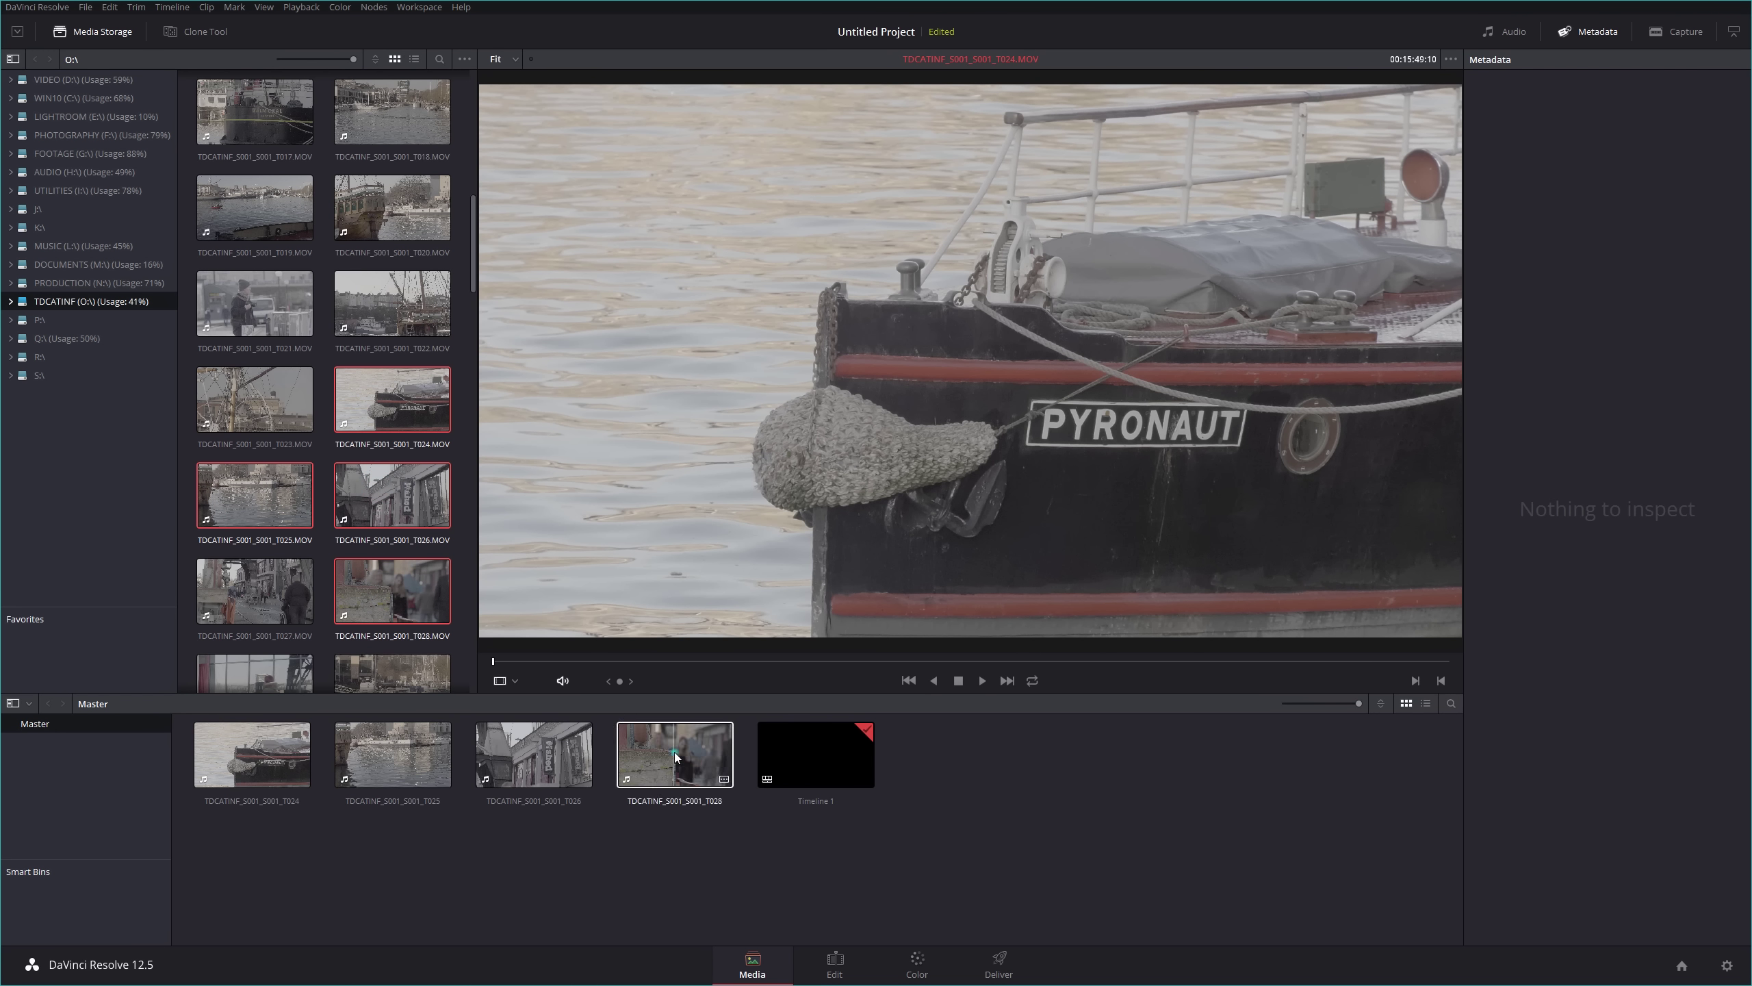
click(1609, 369)
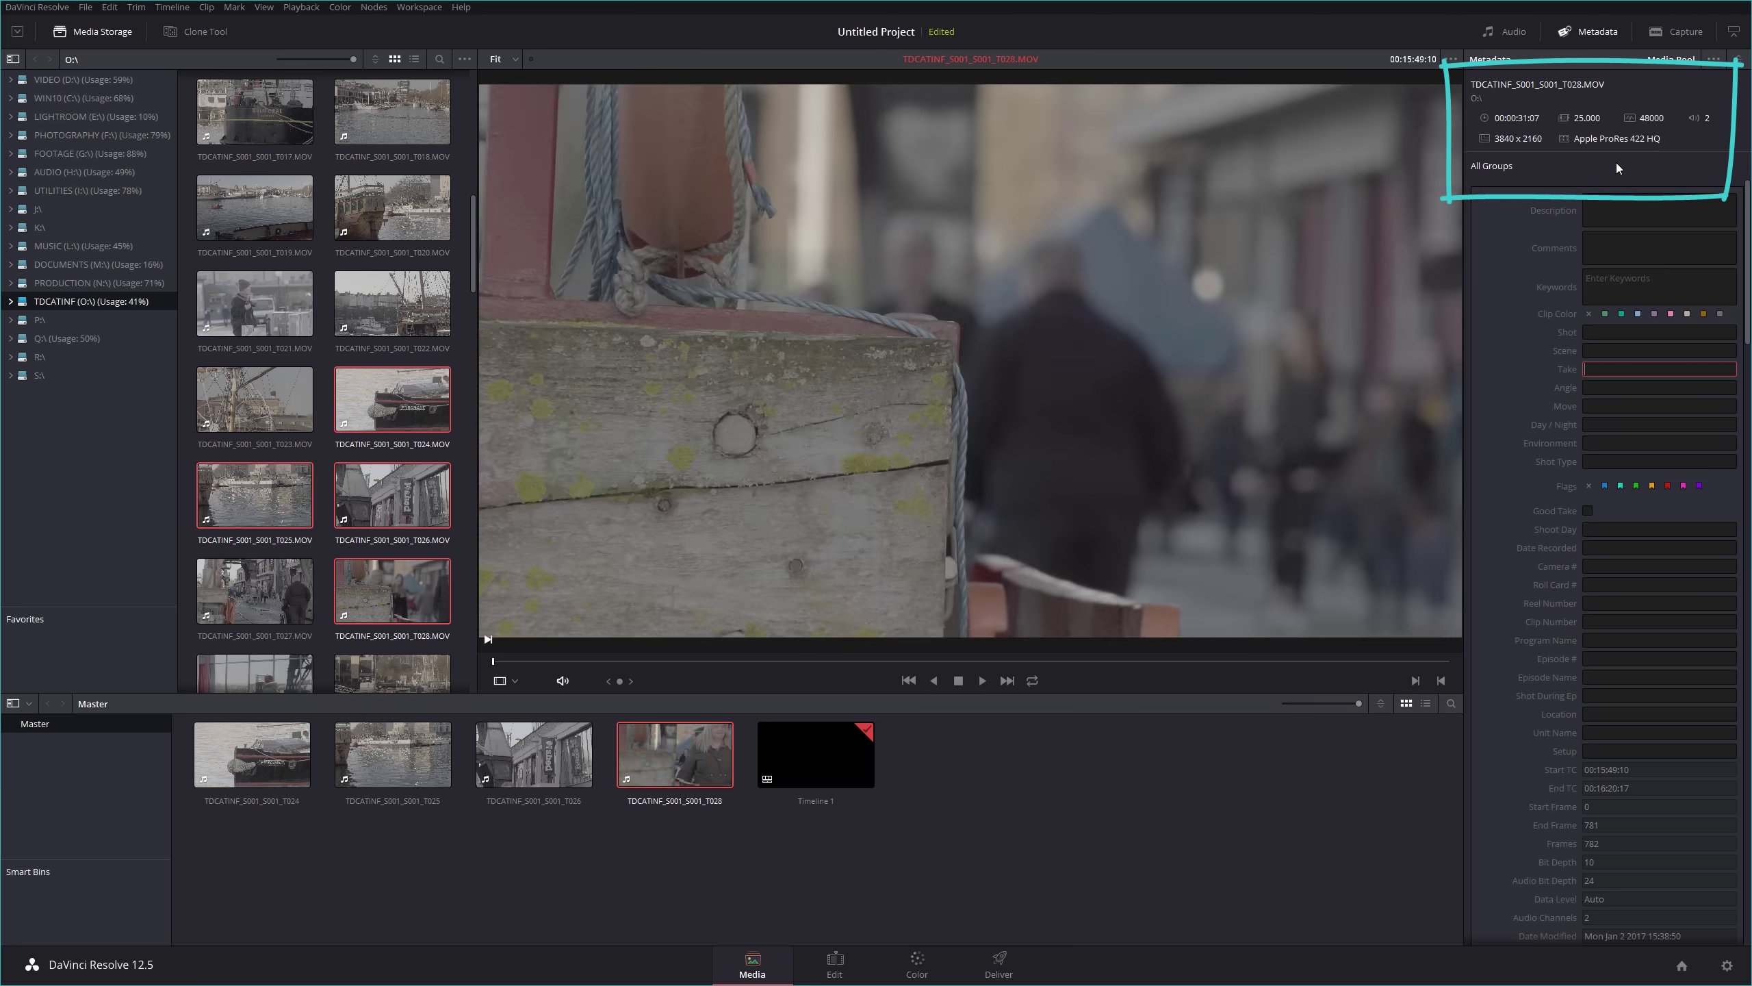
click(697, 864)
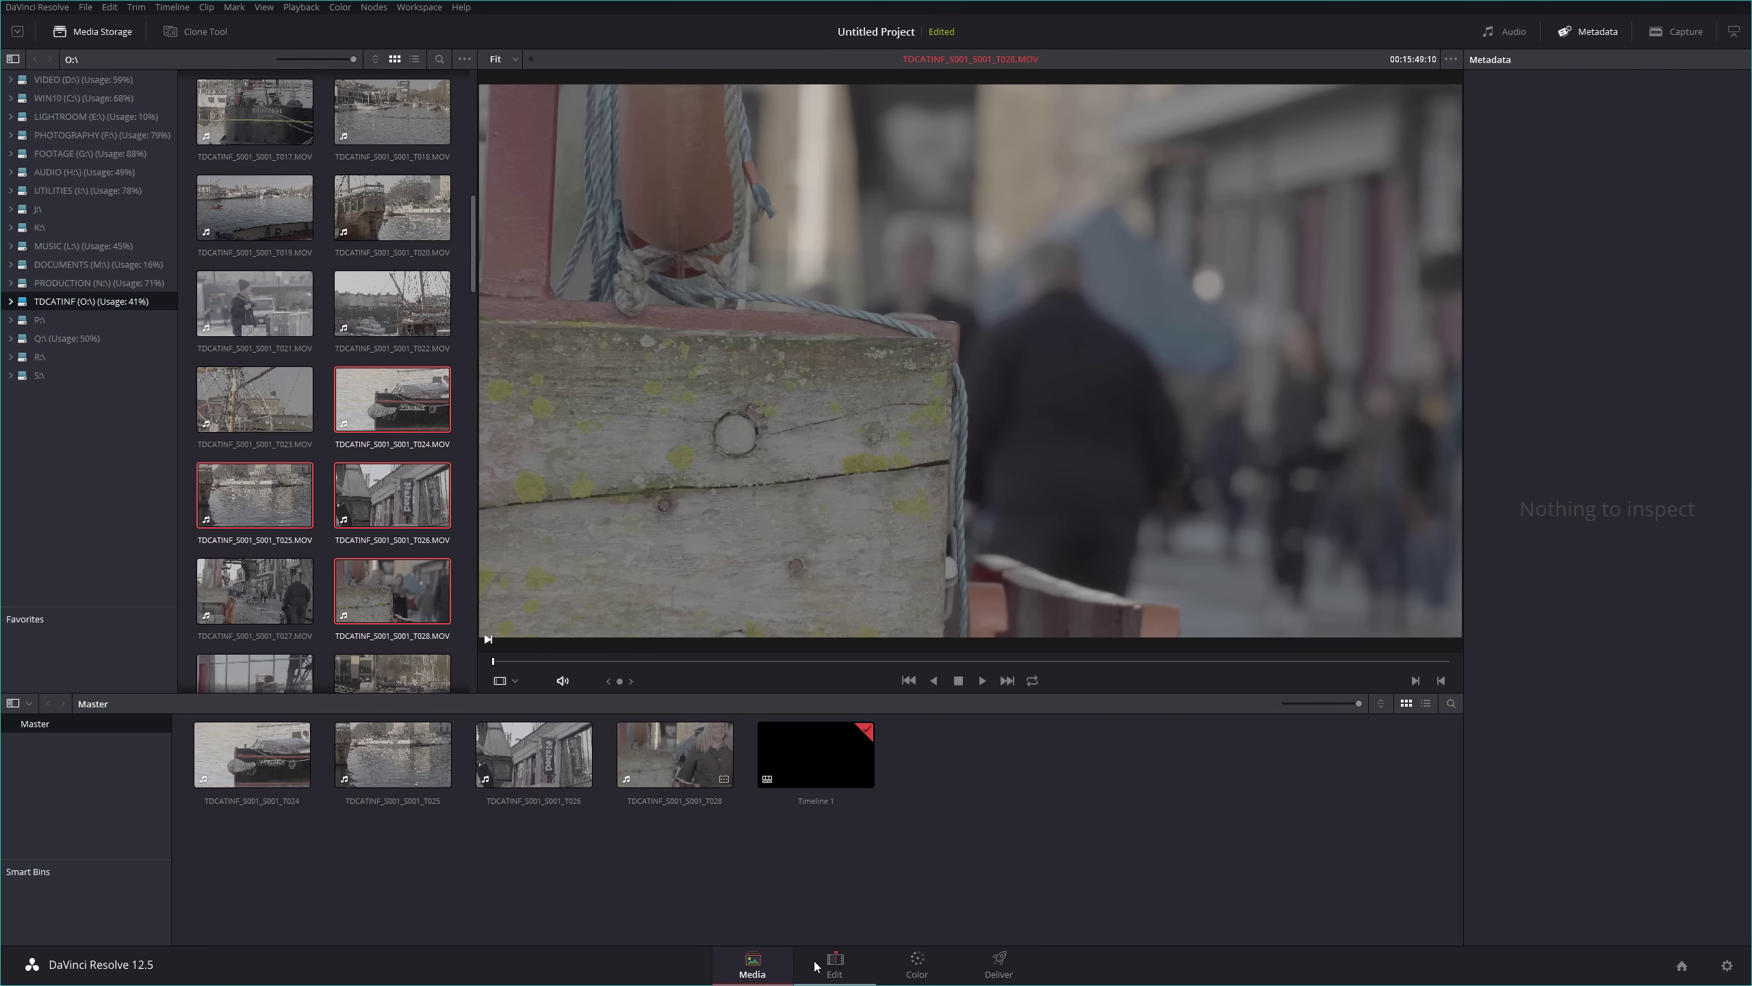
On the Edit page, place the T024 boat clip at the start of the Video 1 track and select it
click(835, 964)
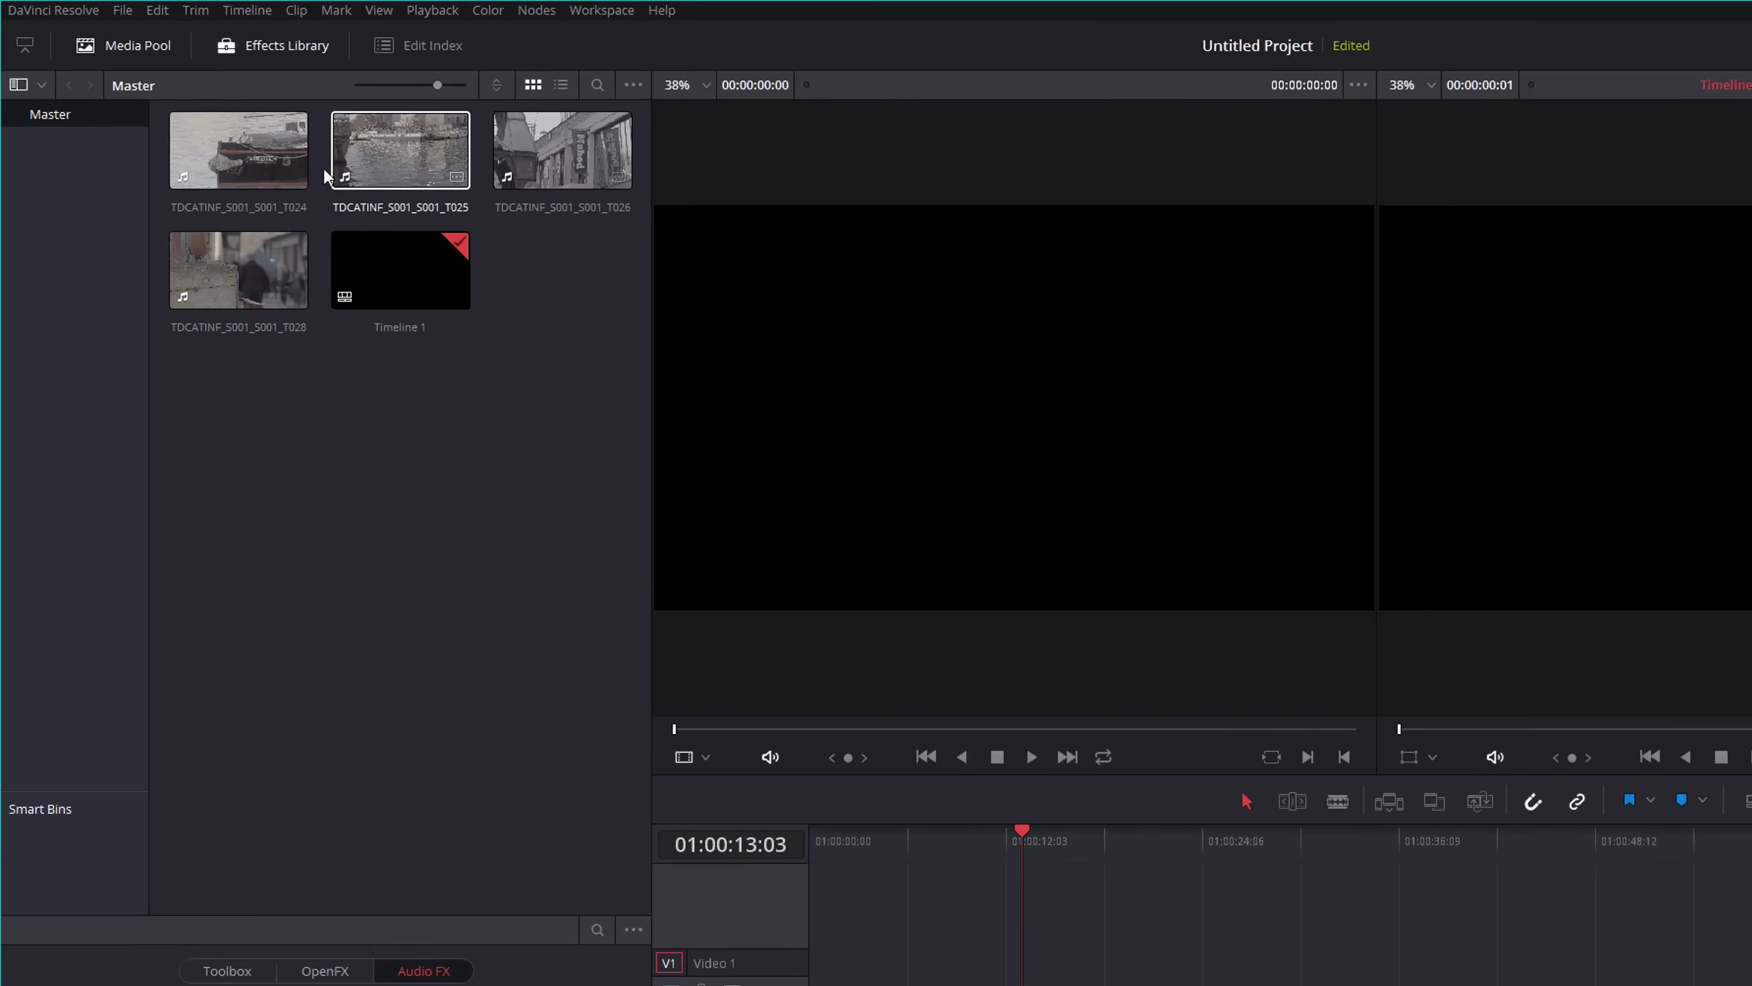
click(269, 109)
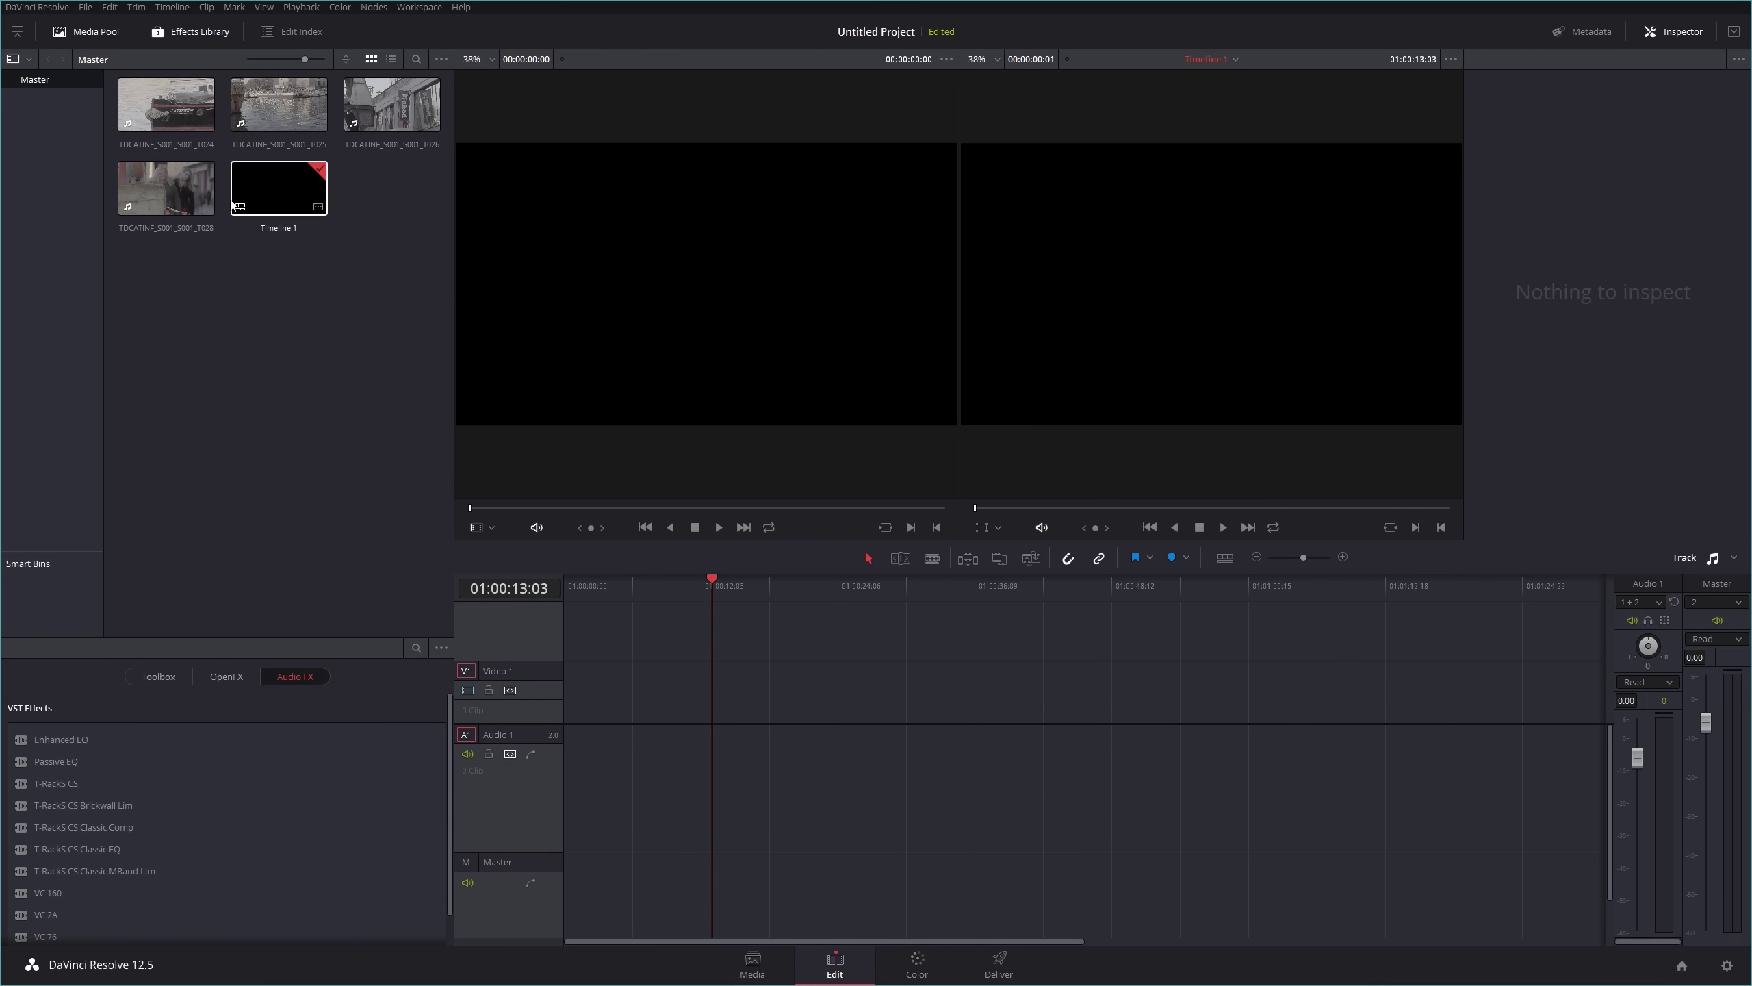
drag(160, 91, 645, 663)
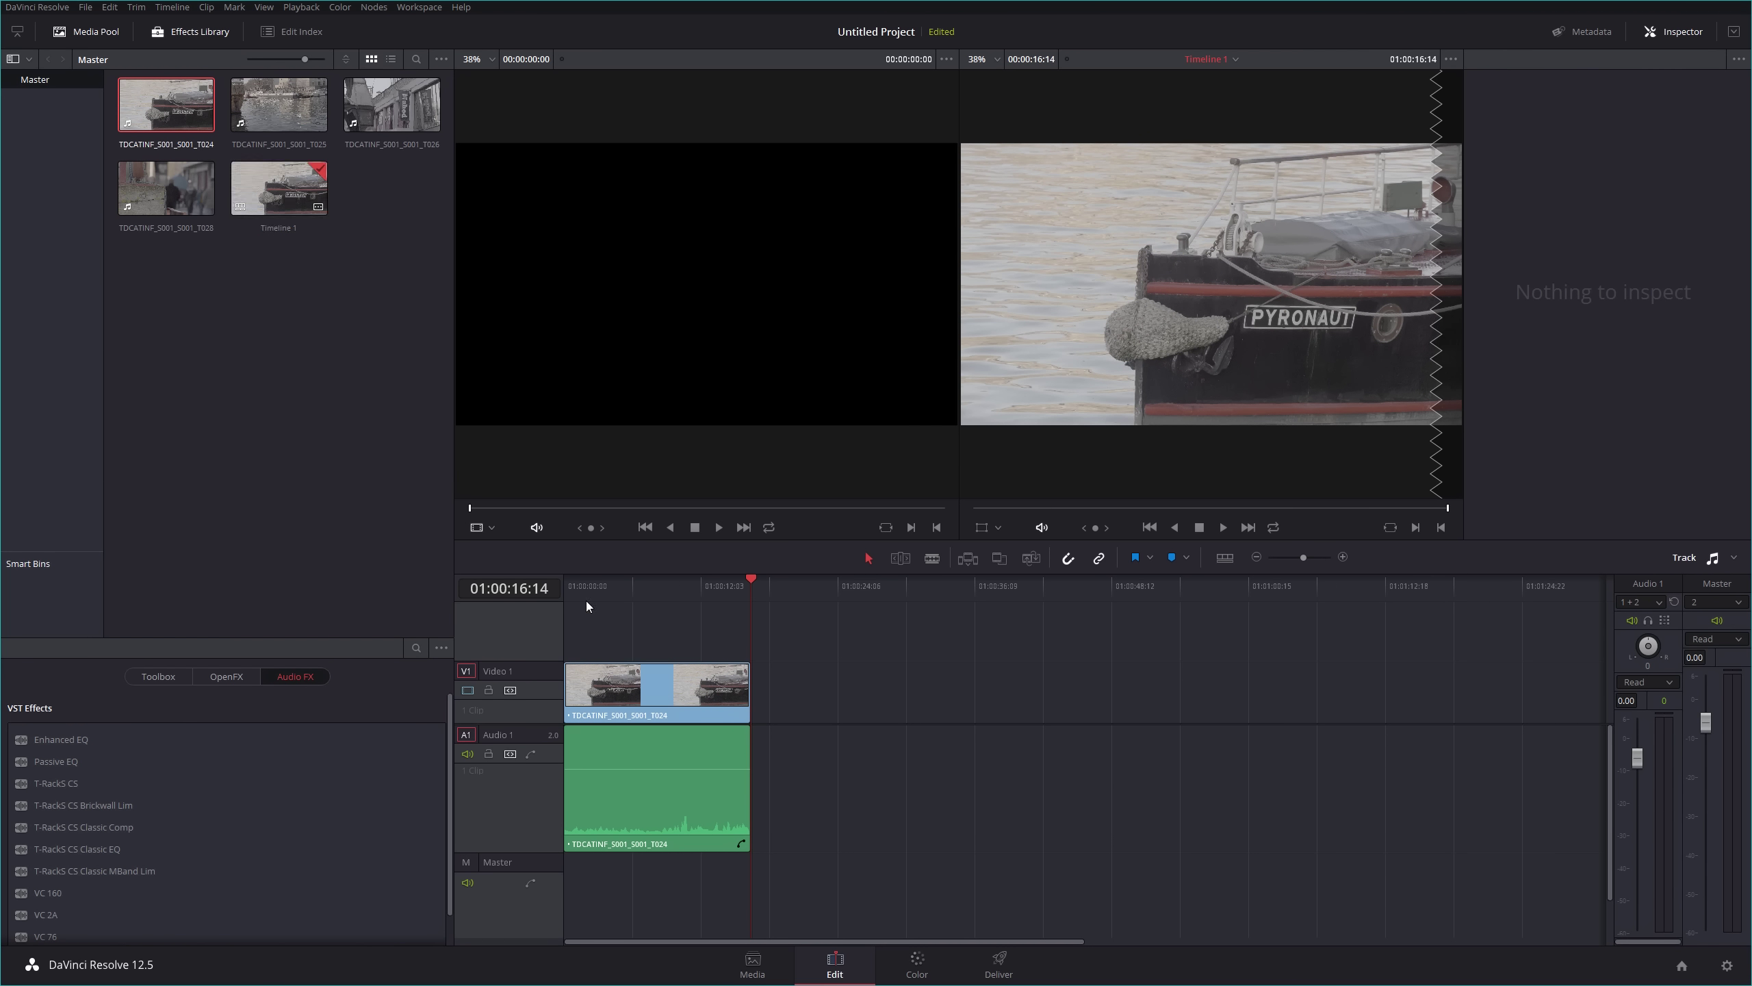
drag(636, 580, 646, 578)
click(687, 690)
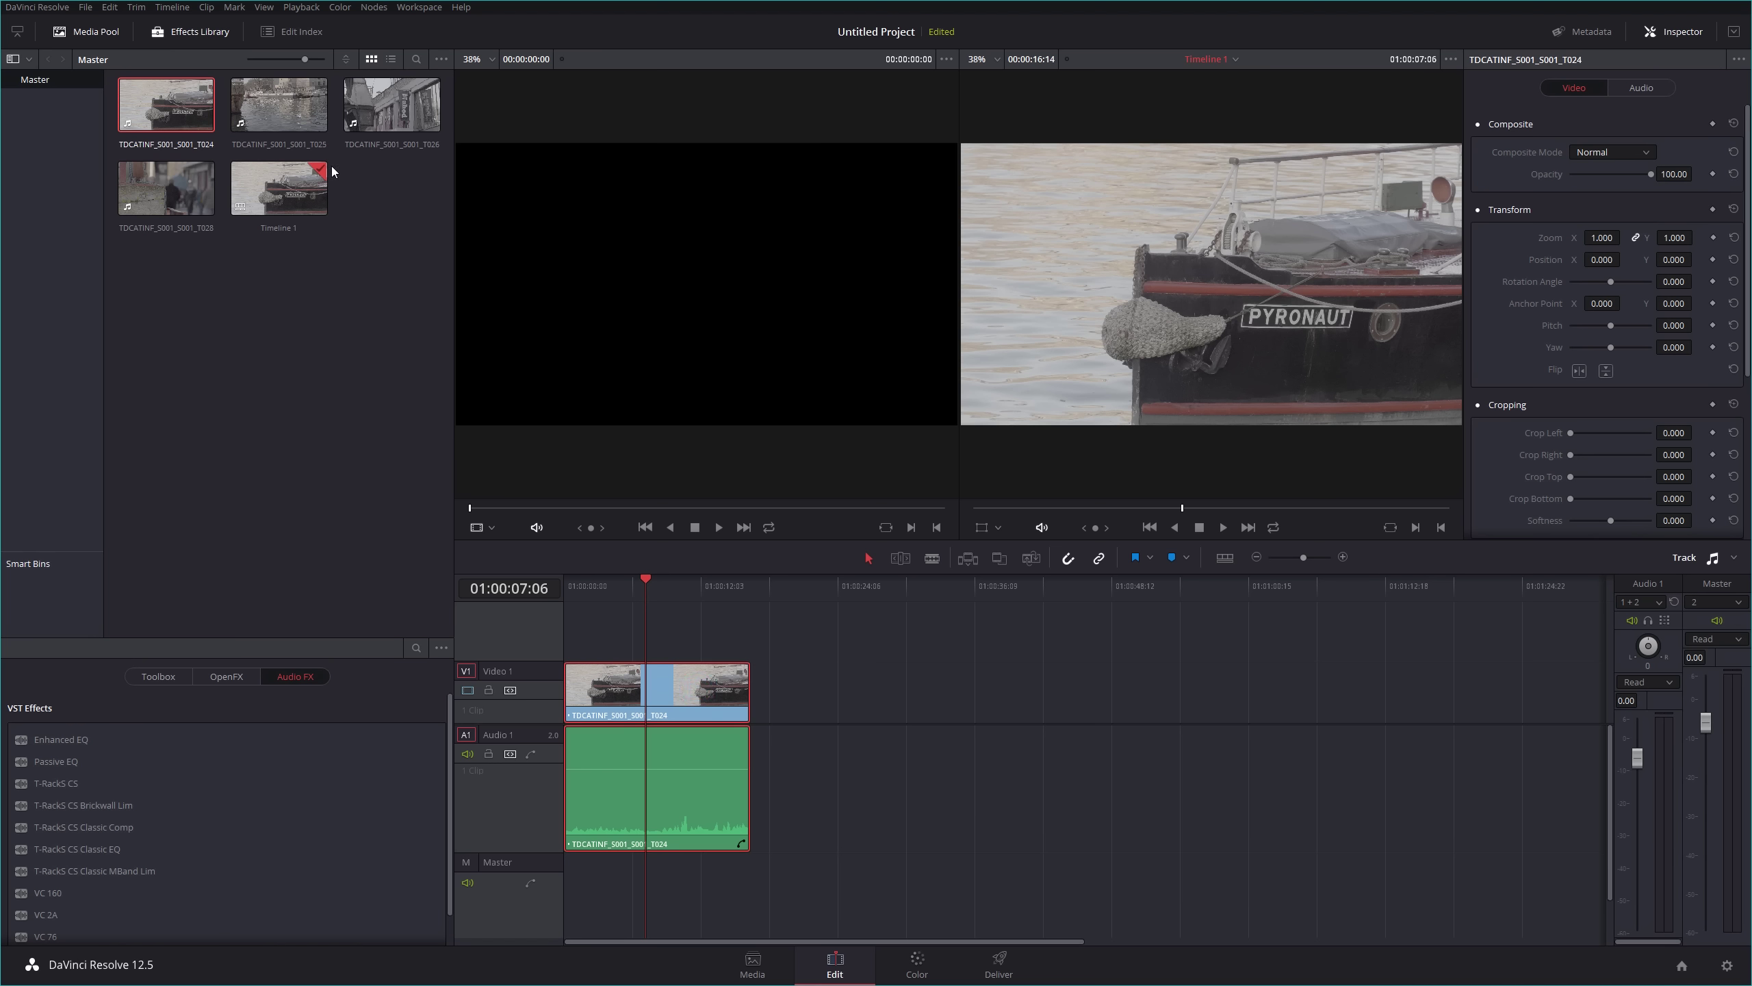
Append the T026 building clip and the T025 water clip after the boat clip on Video 1
drag(383, 93, 761, 700)
drag(805, 586, 824, 584)
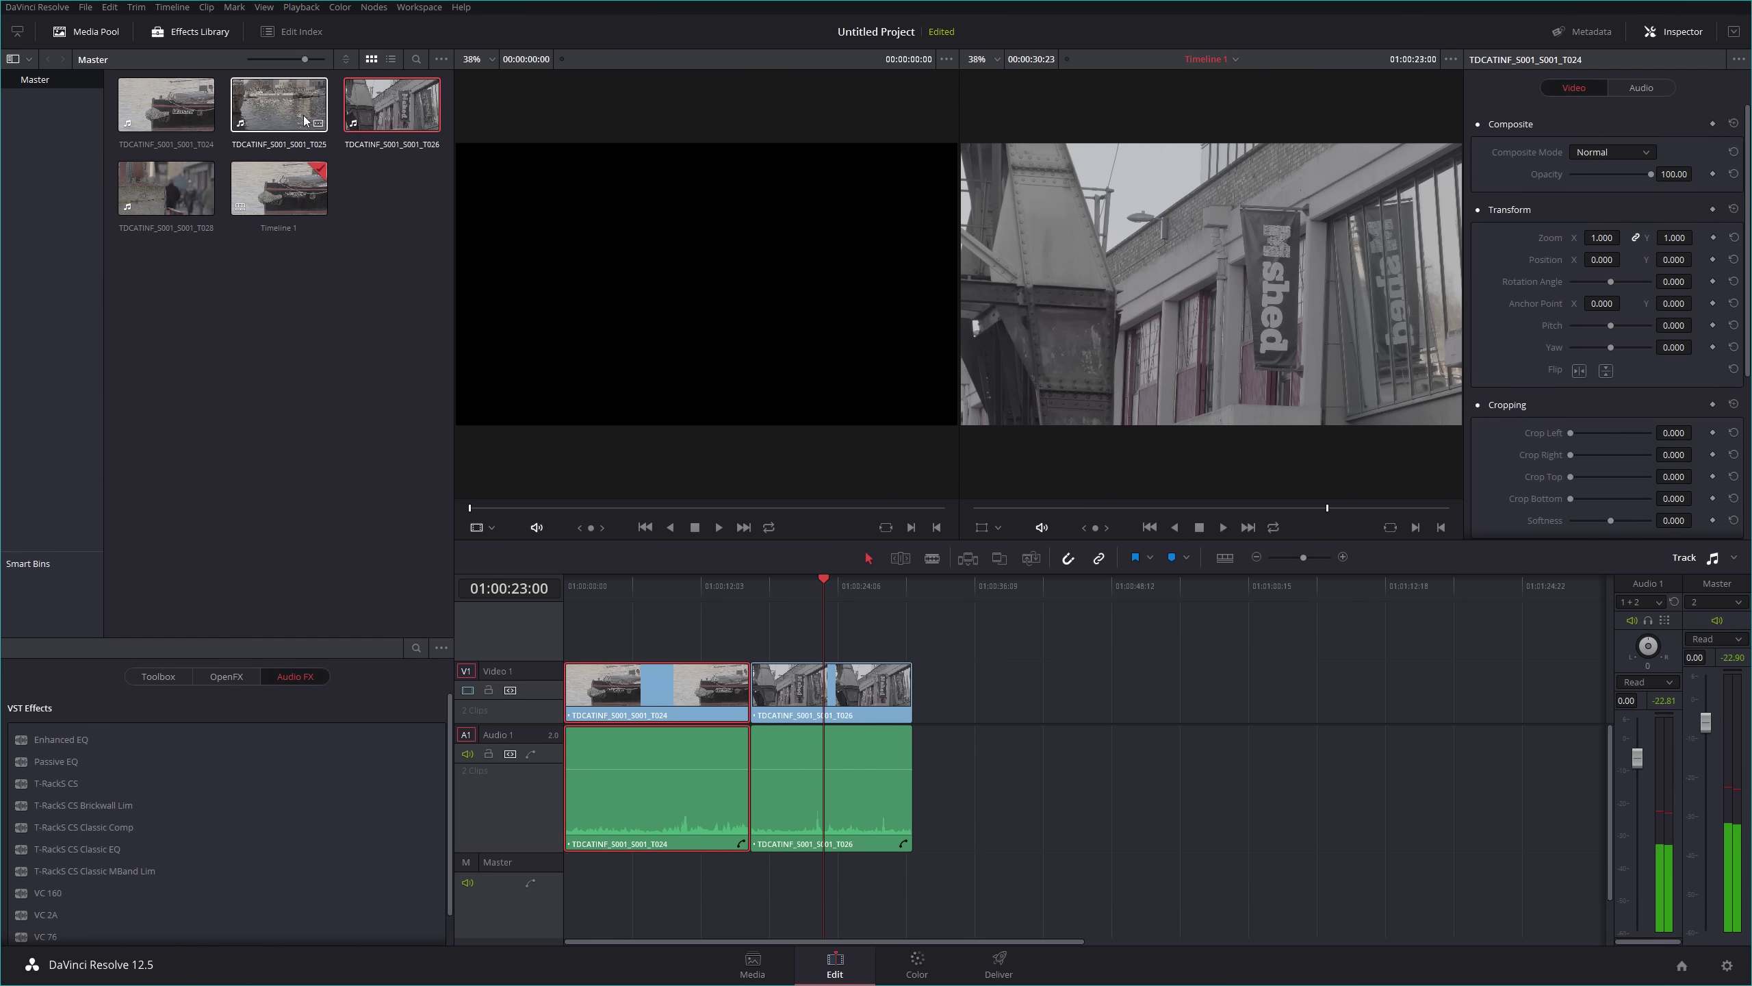
drag(304, 120, 926, 711)
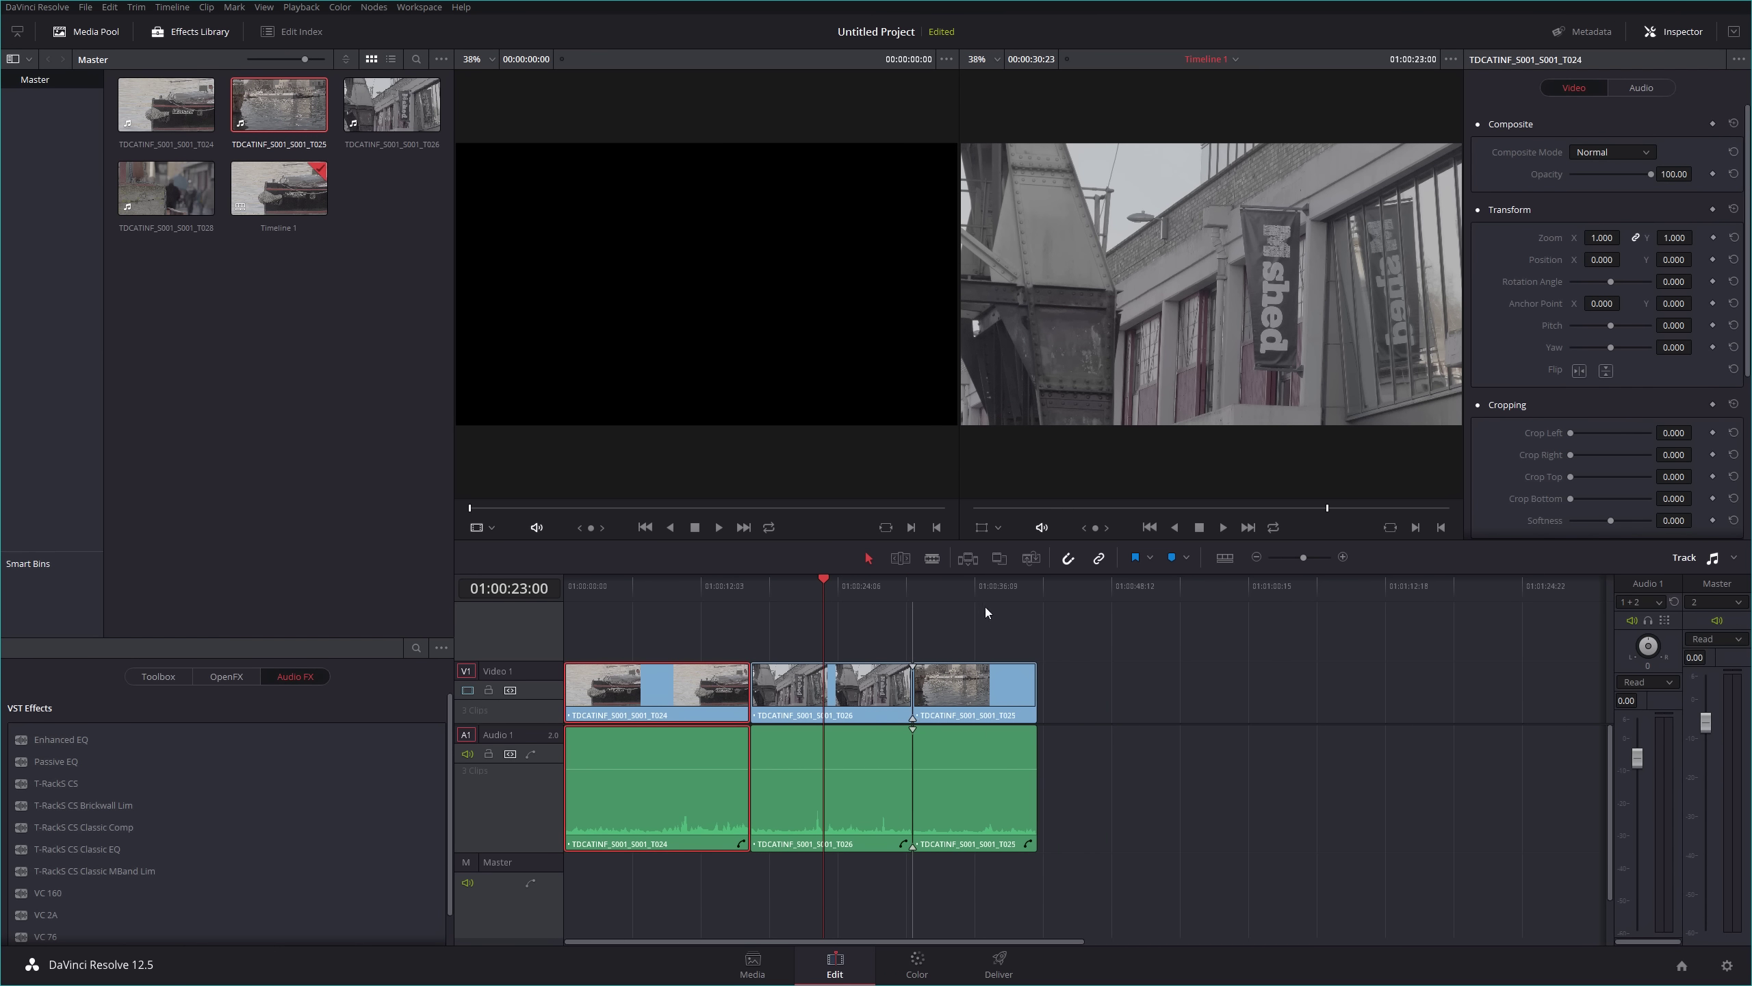
drag(962, 585, 807, 602)
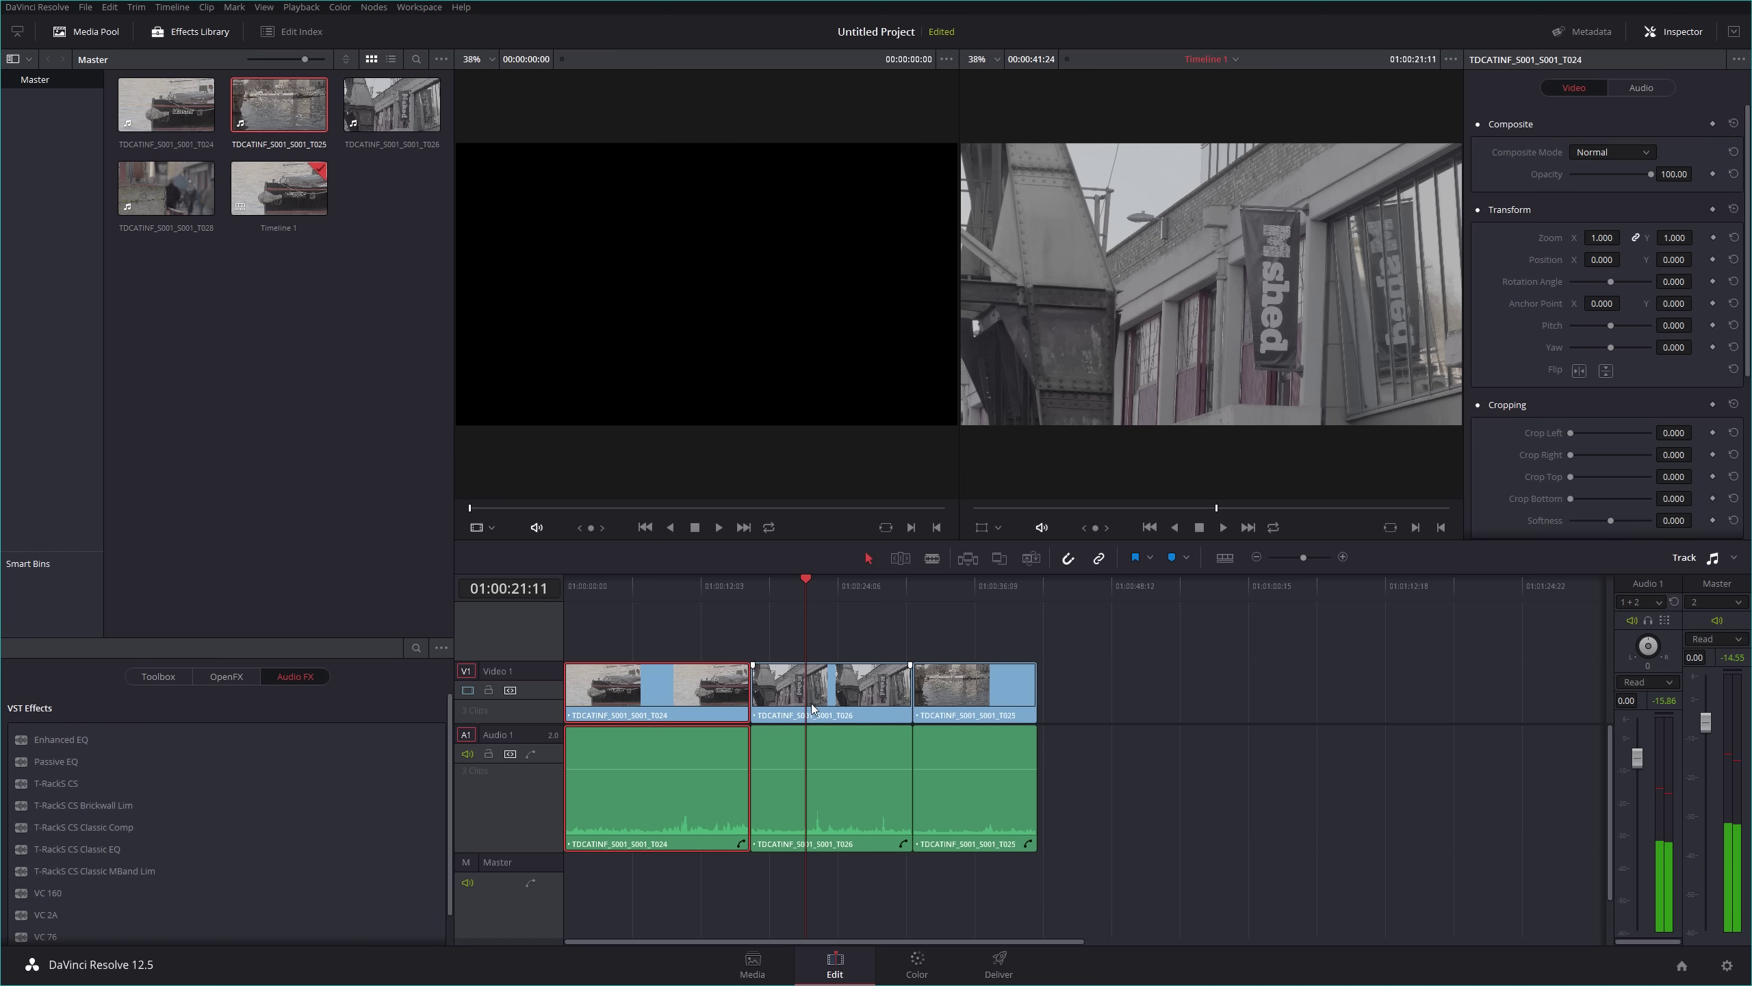
Review the assembled tracks and play the boat clip from 01:00:08:06, ending with the playhead at 01:00:15:06
scroll(501, 761, down, 2)
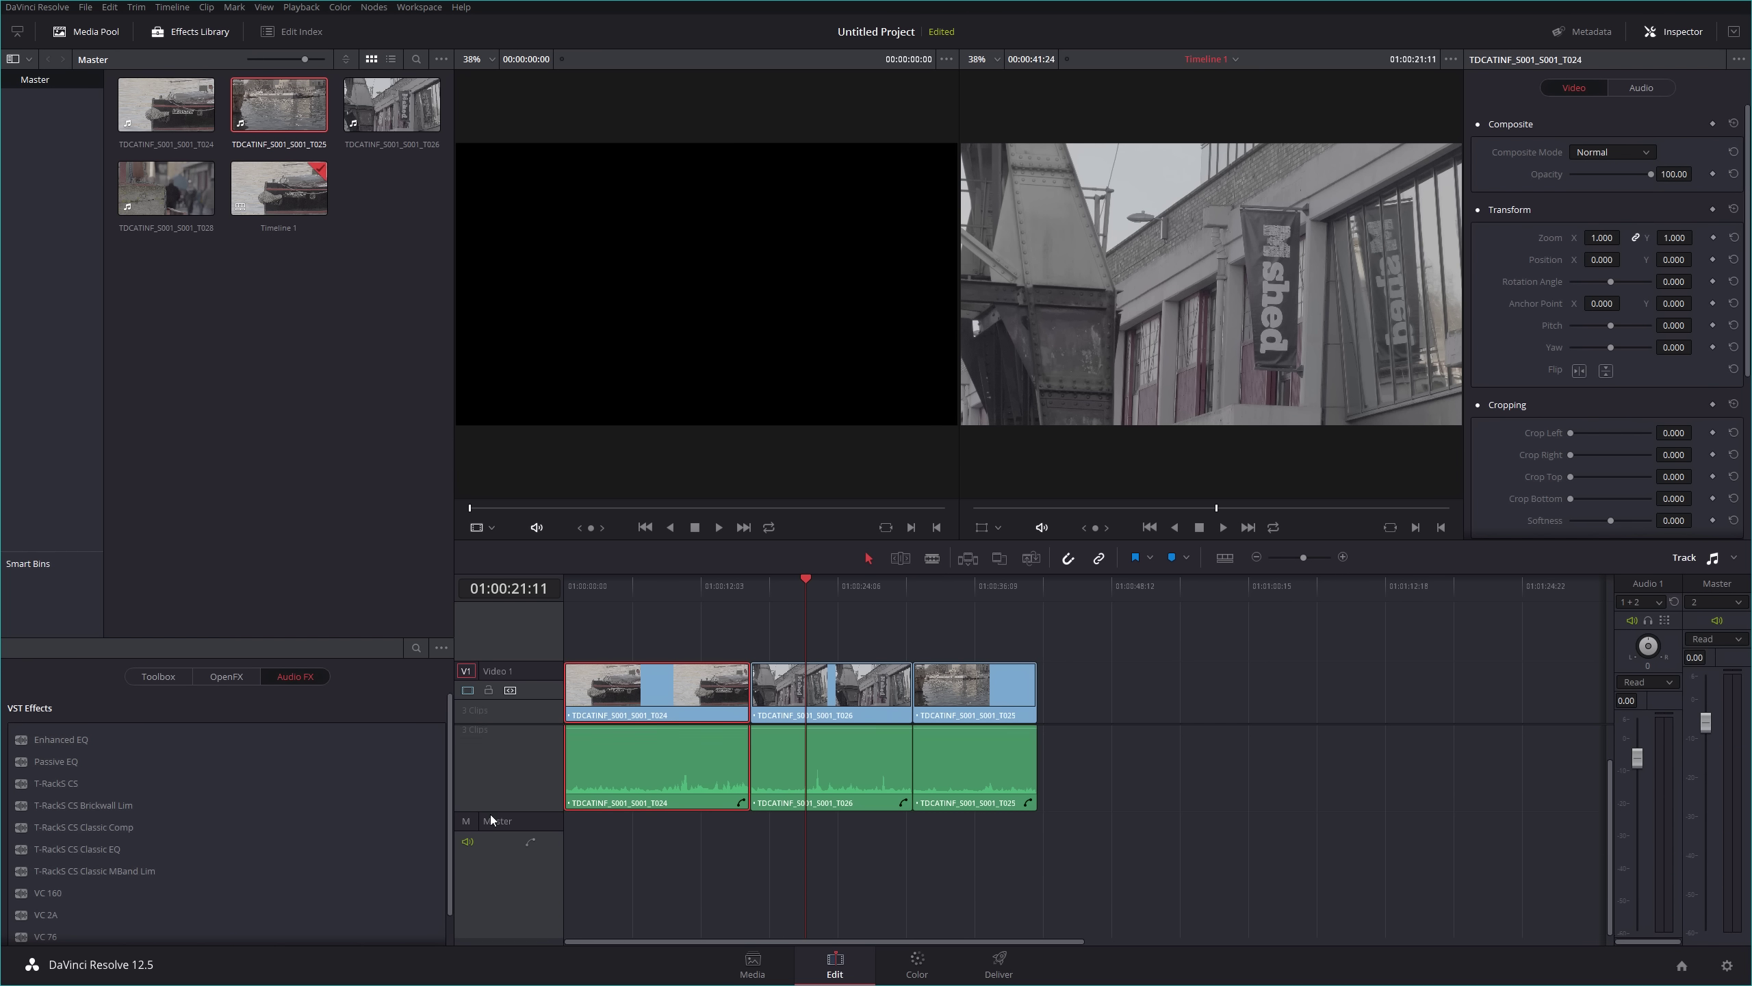
scroll(500, 761, up, 2)
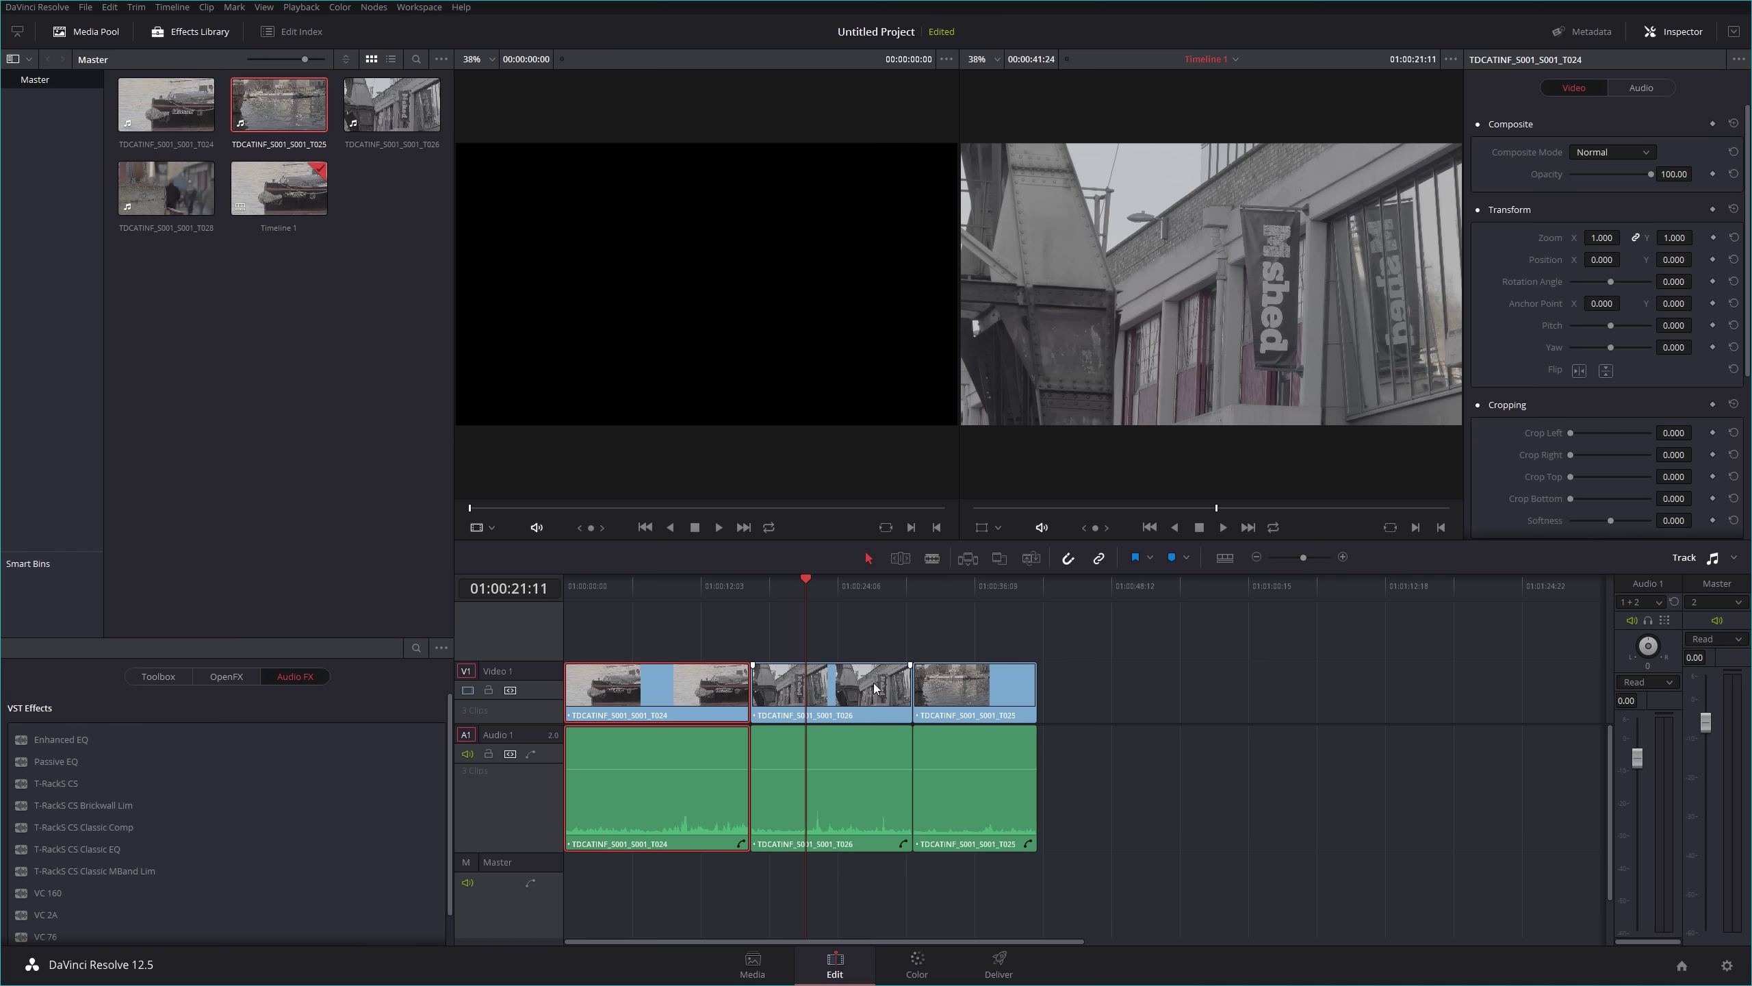
click(655, 583)
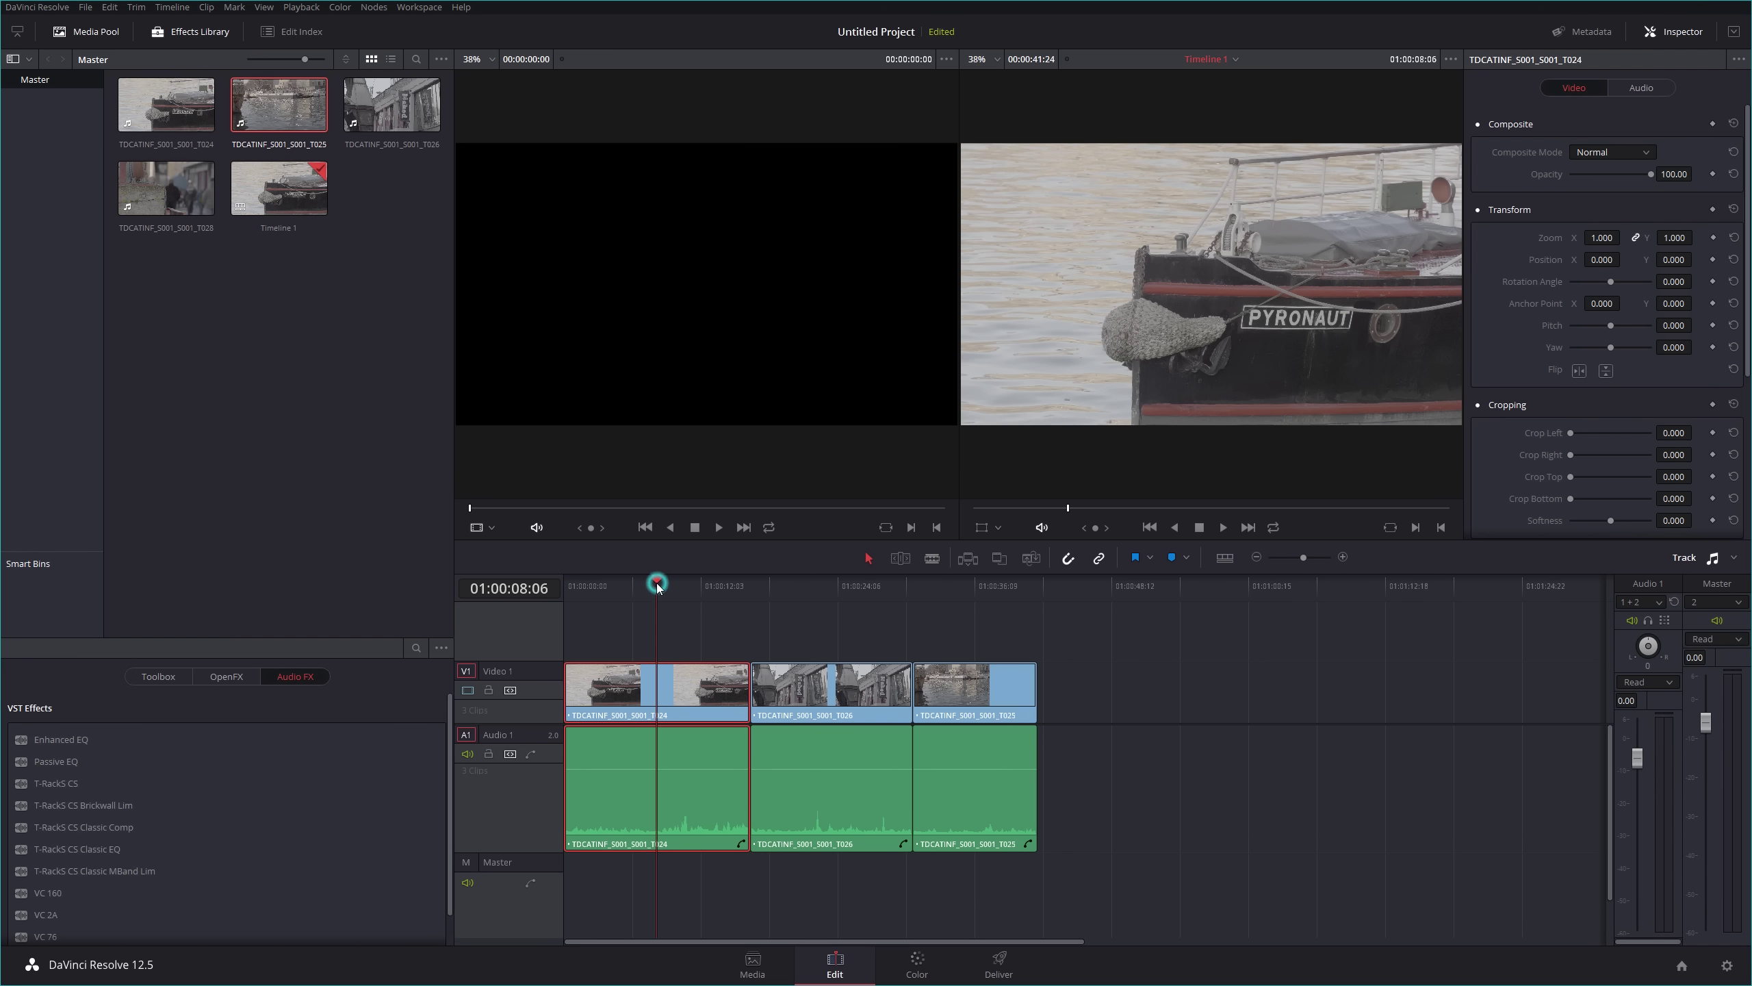
key(space)
click(736, 583)
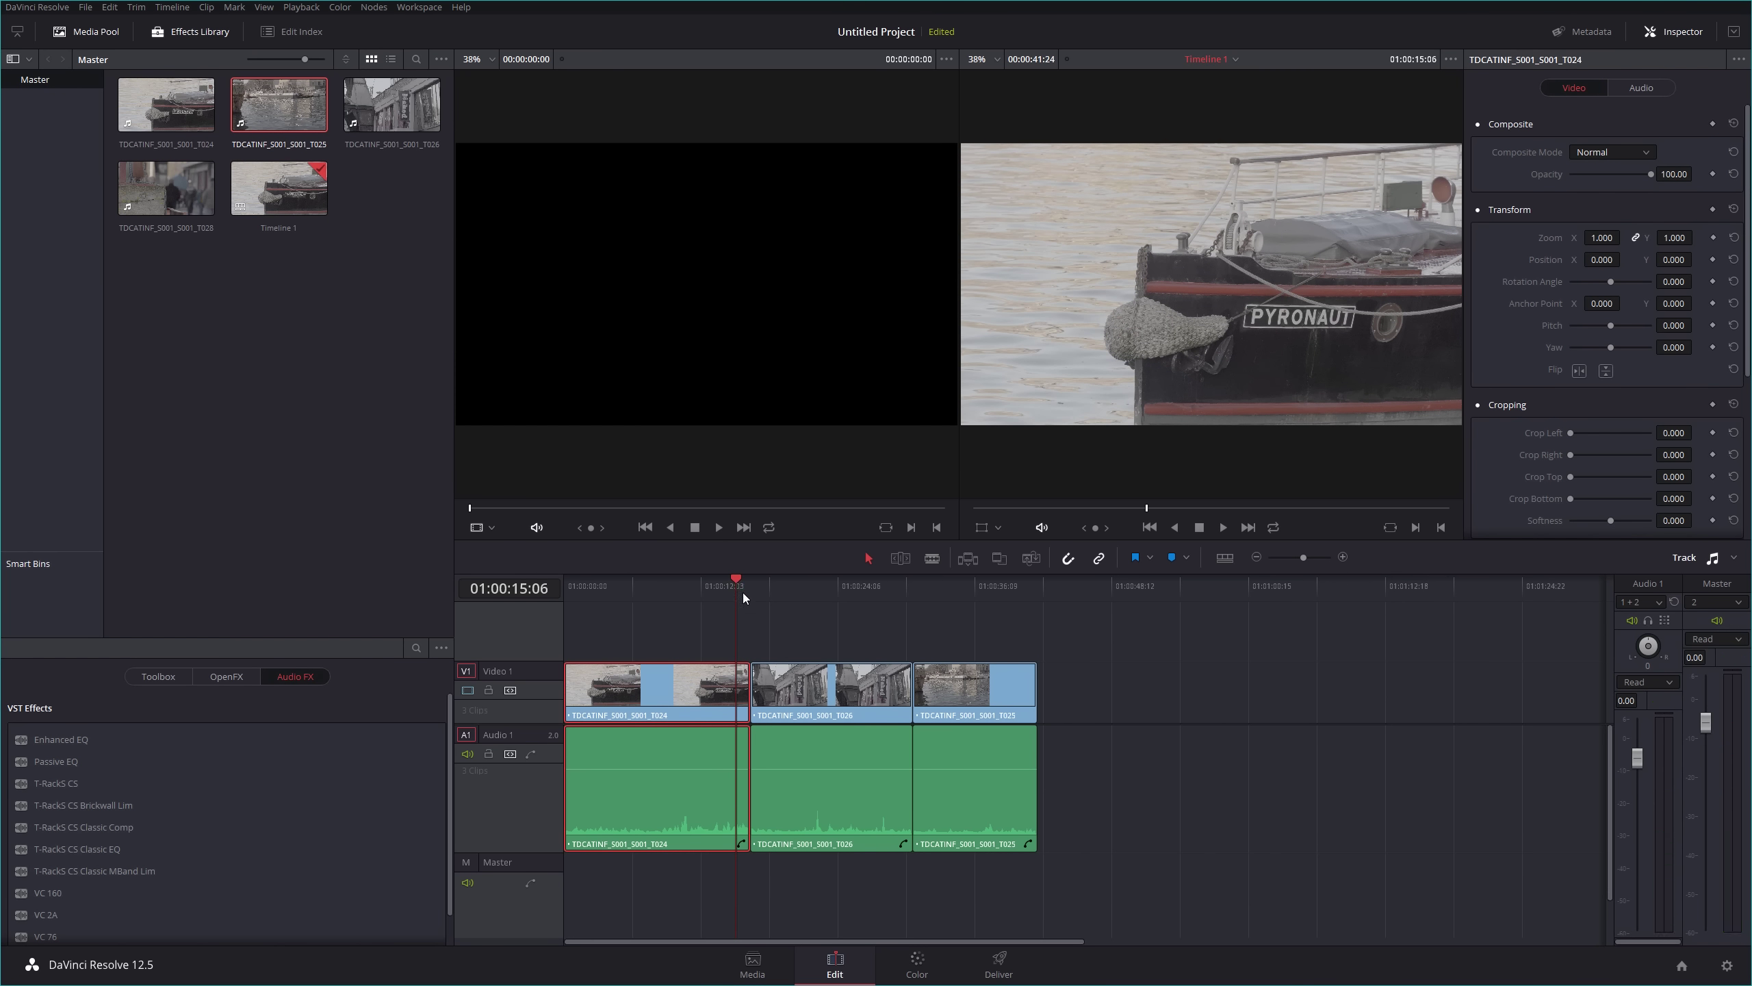
Open the Color page and go through the three timeline clips, finishing on clip 01 with the boat
click(915, 967)
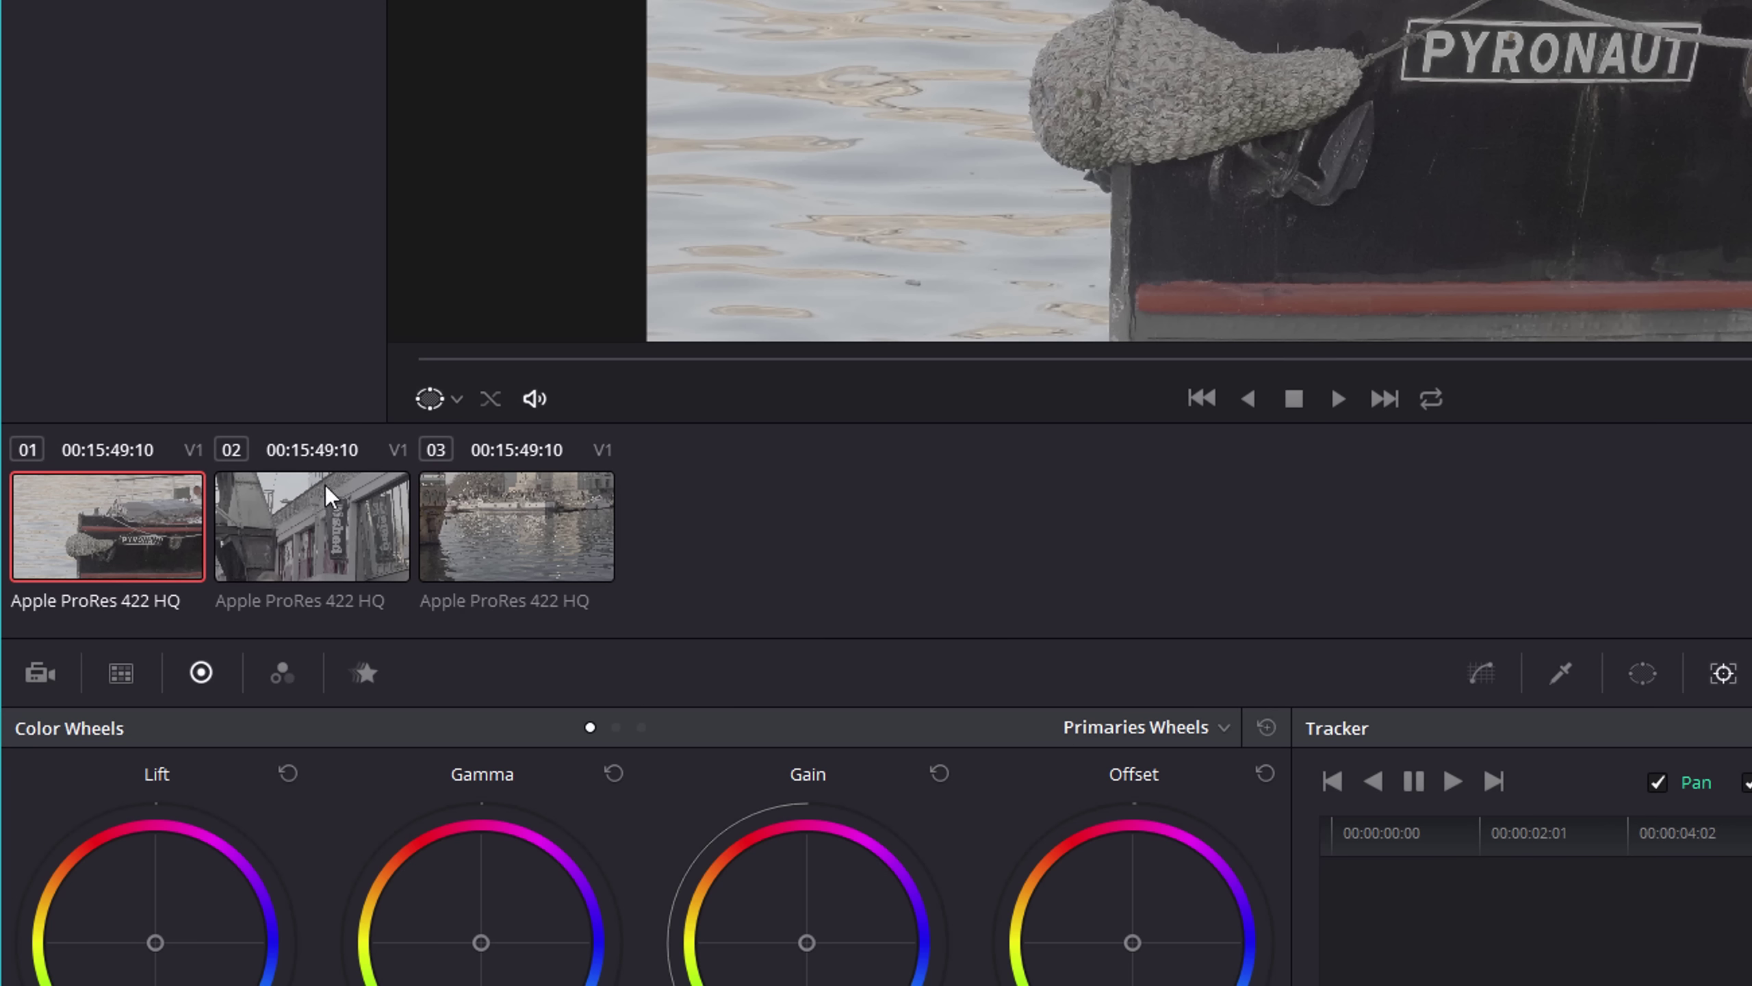
click(269, 505)
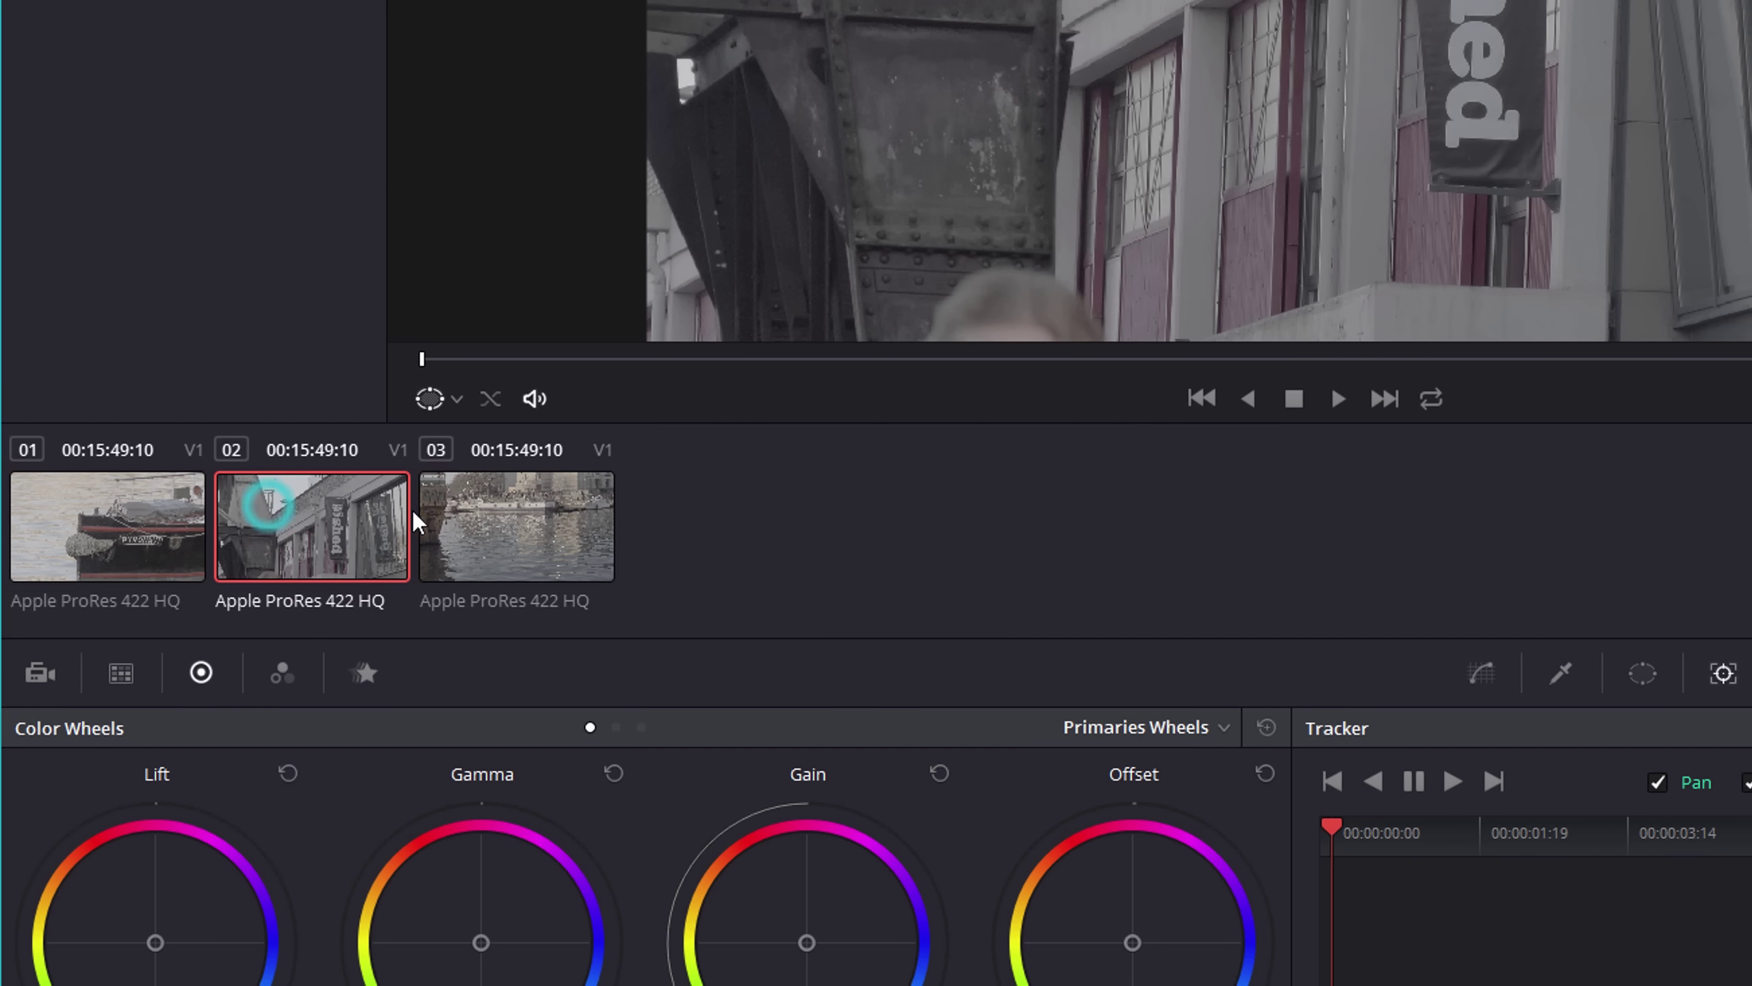
click(456, 509)
click(145, 516)
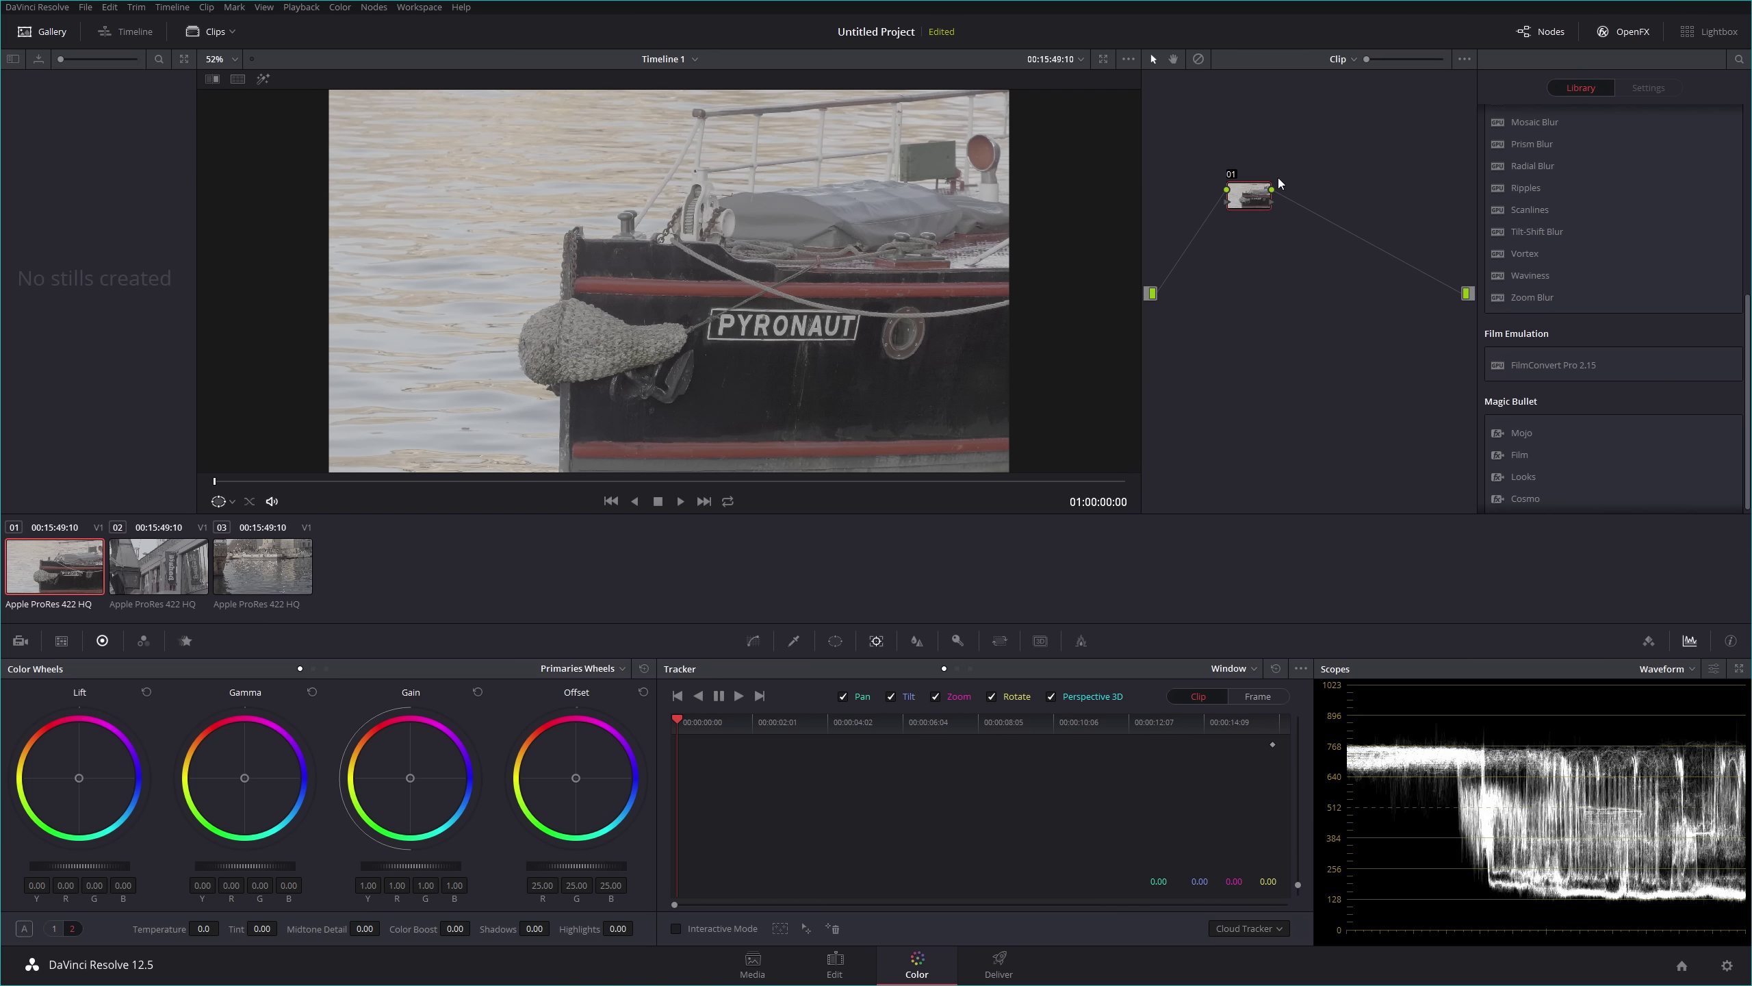
Place node 01 near the source input and add a second node in series after it, spaced out towards the output
drag(1250, 186, 1233, 256)
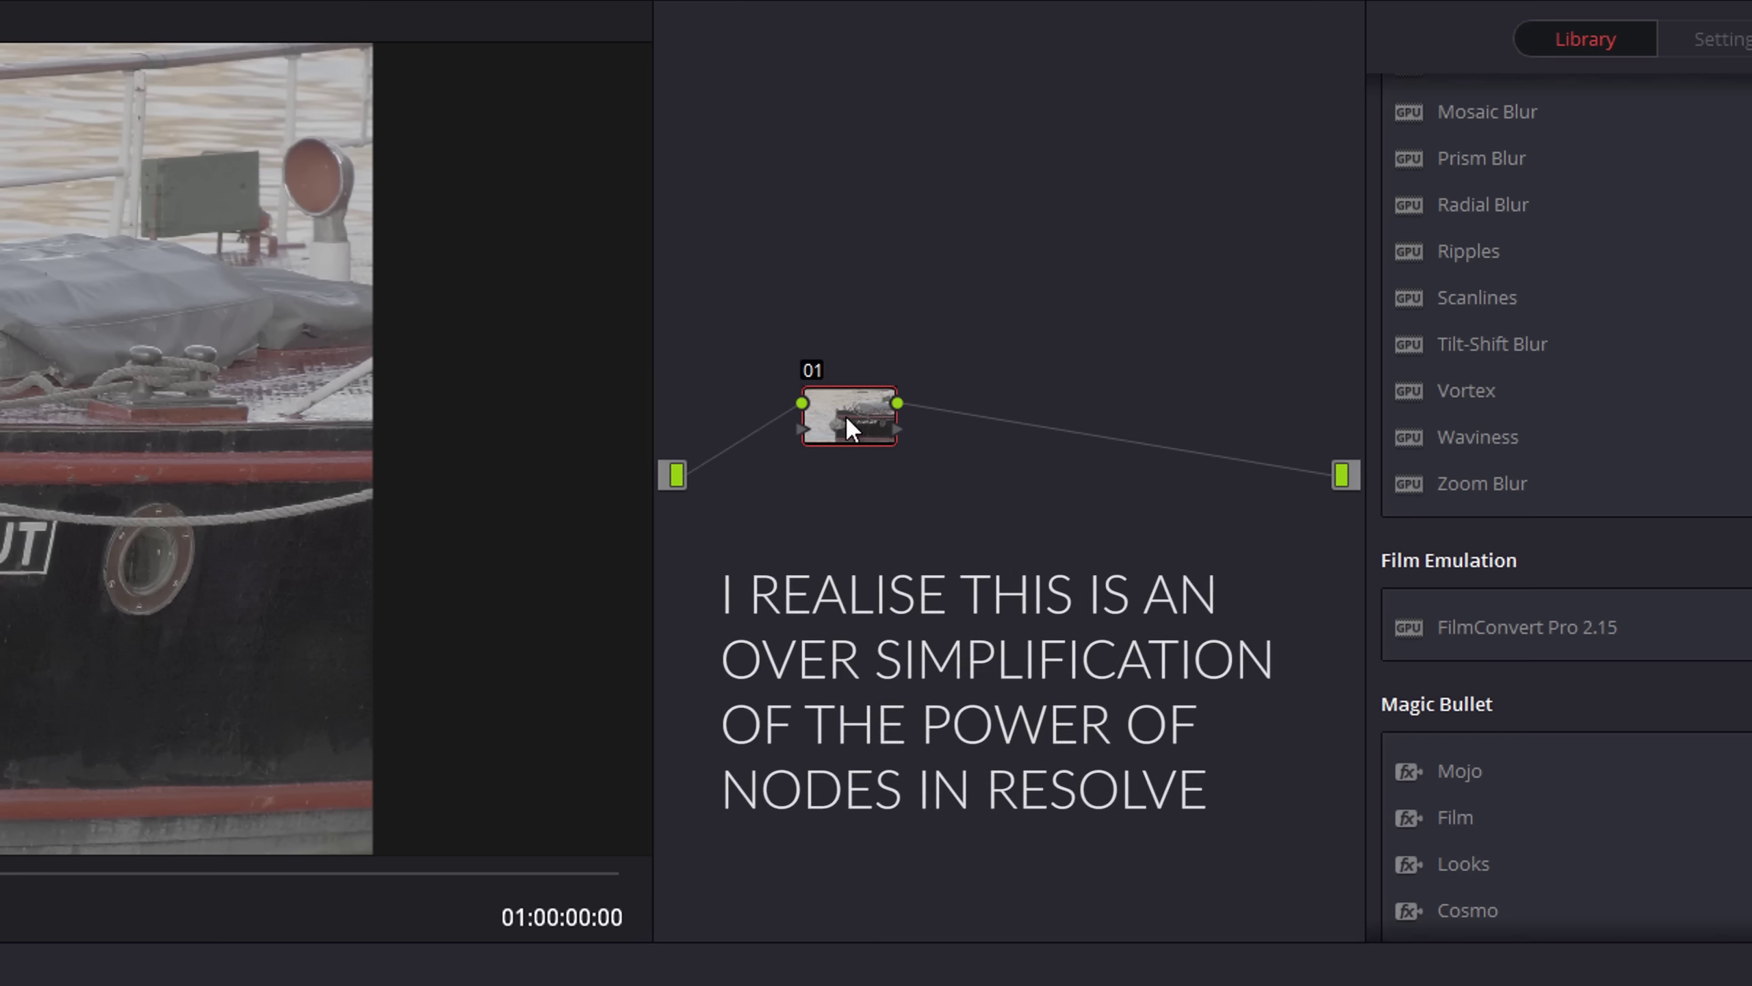
drag(848, 420, 819, 435)
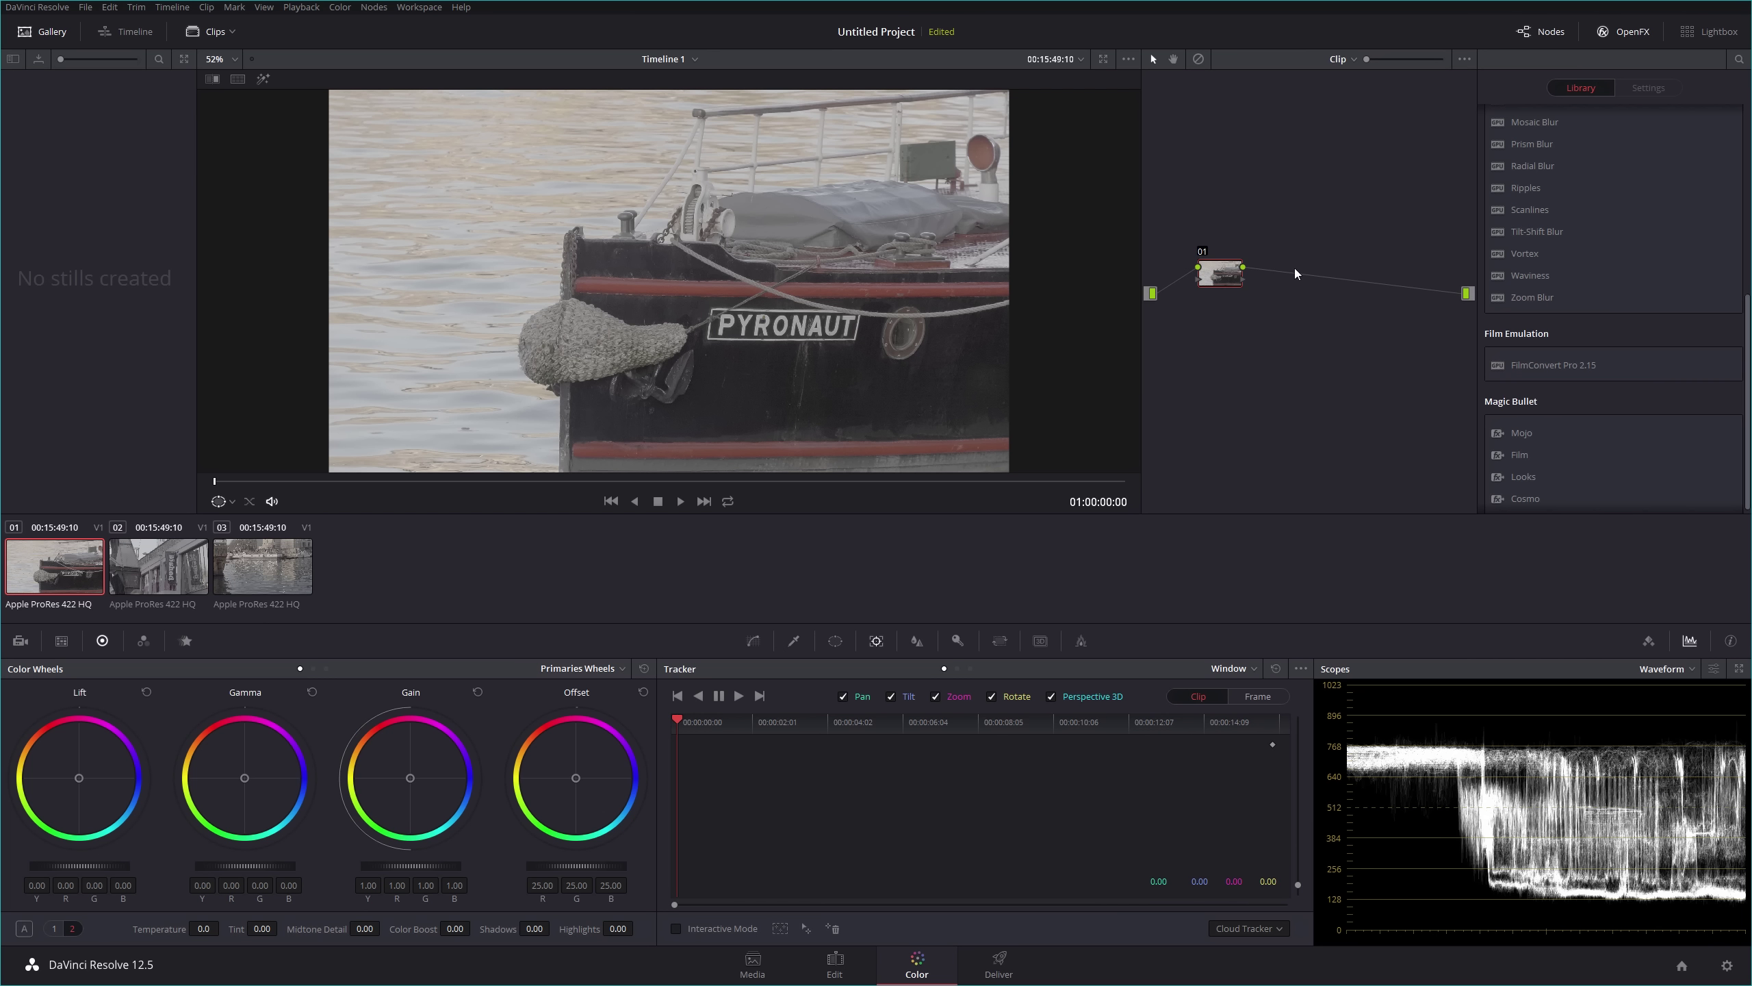
right_click(1222, 276)
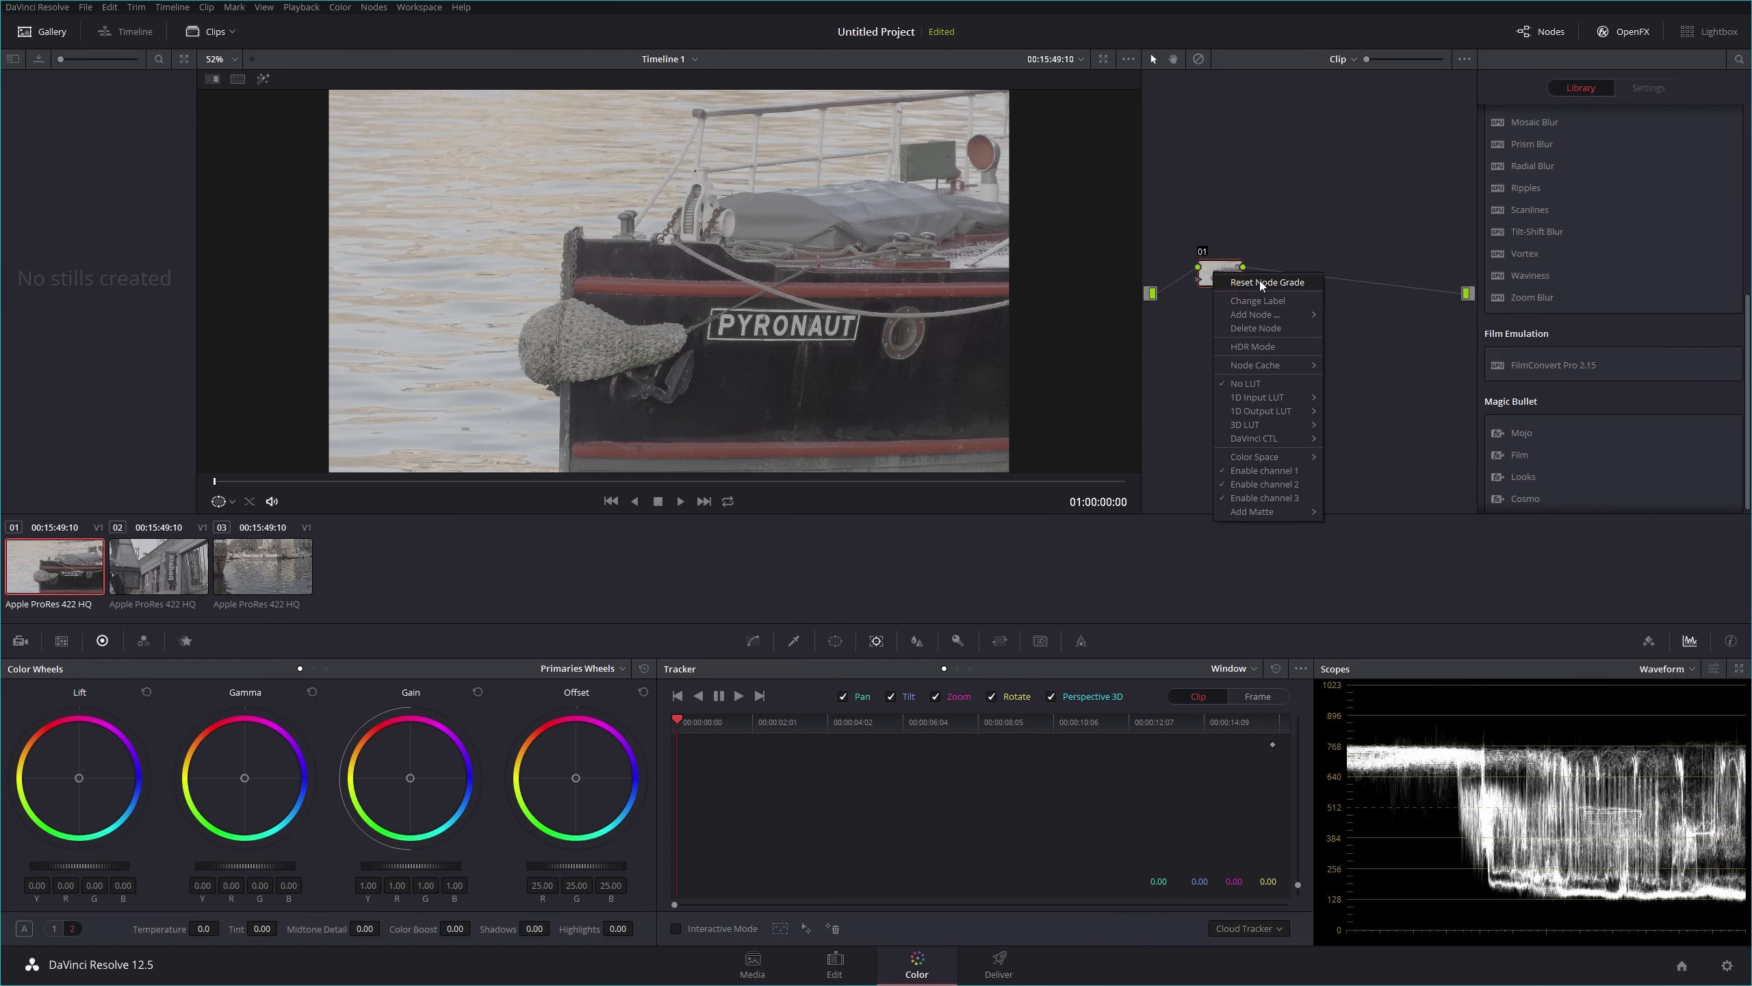
mouse_move(1261, 314)
click(1369, 320)
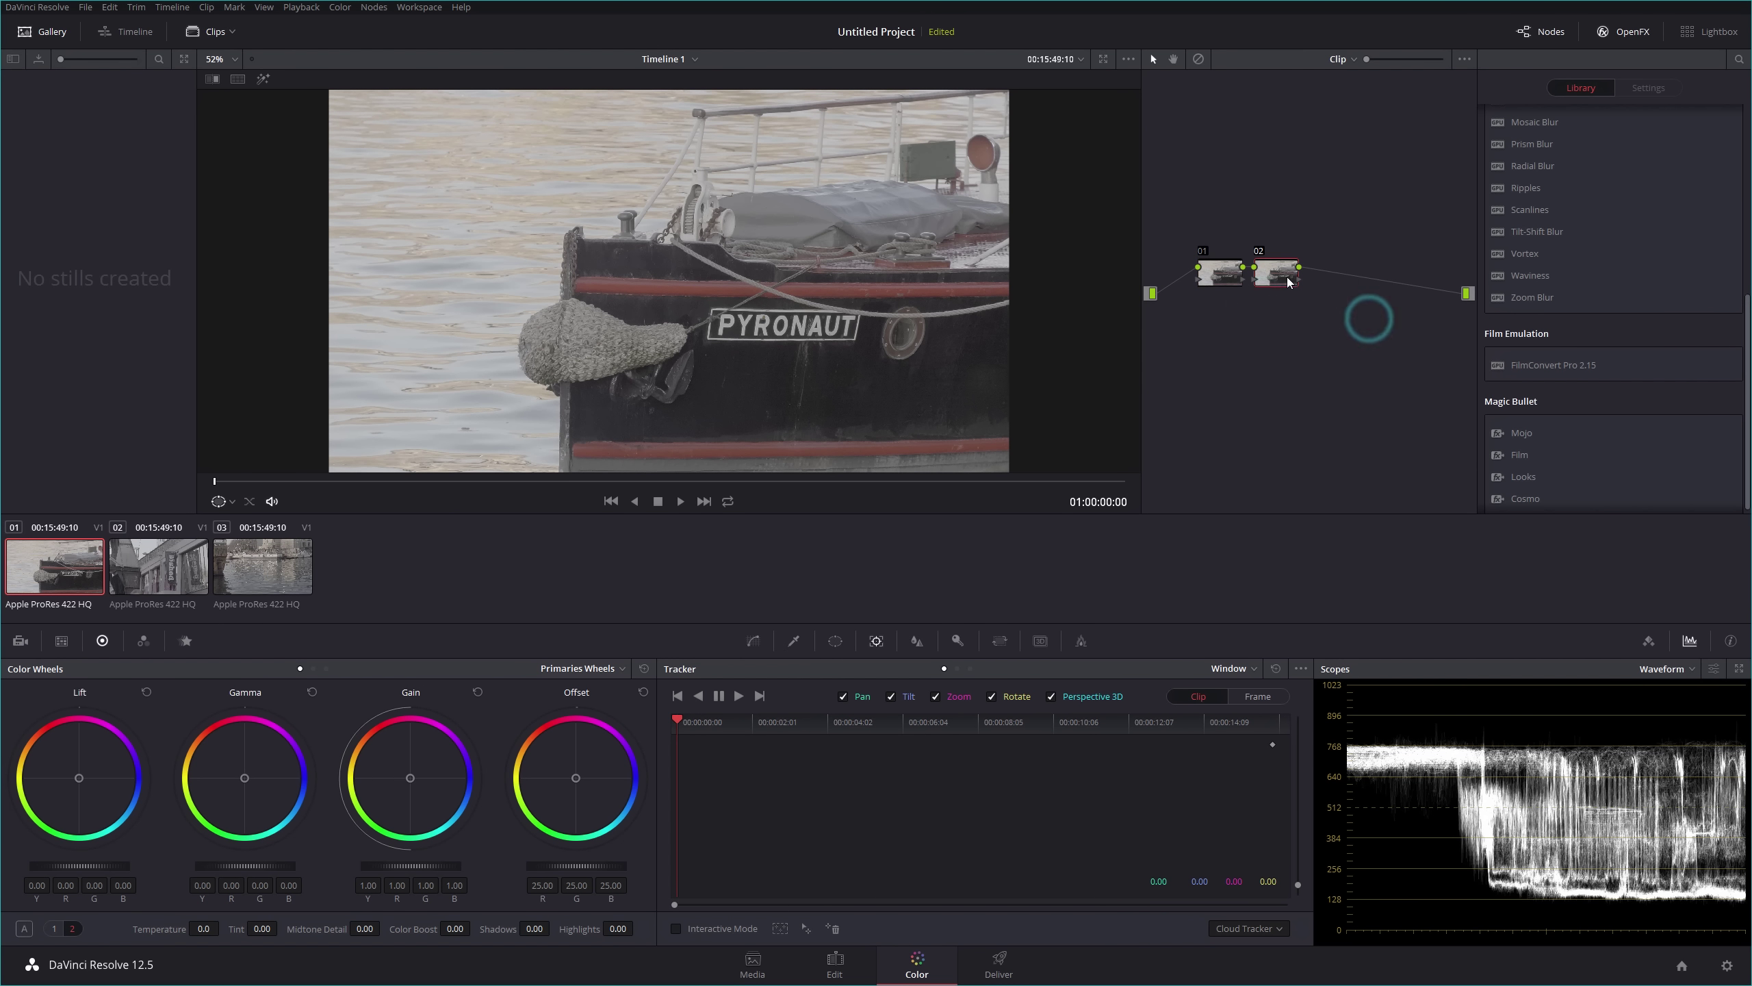
drag(1278, 275, 1345, 318)
drag(1218, 275, 1215, 283)
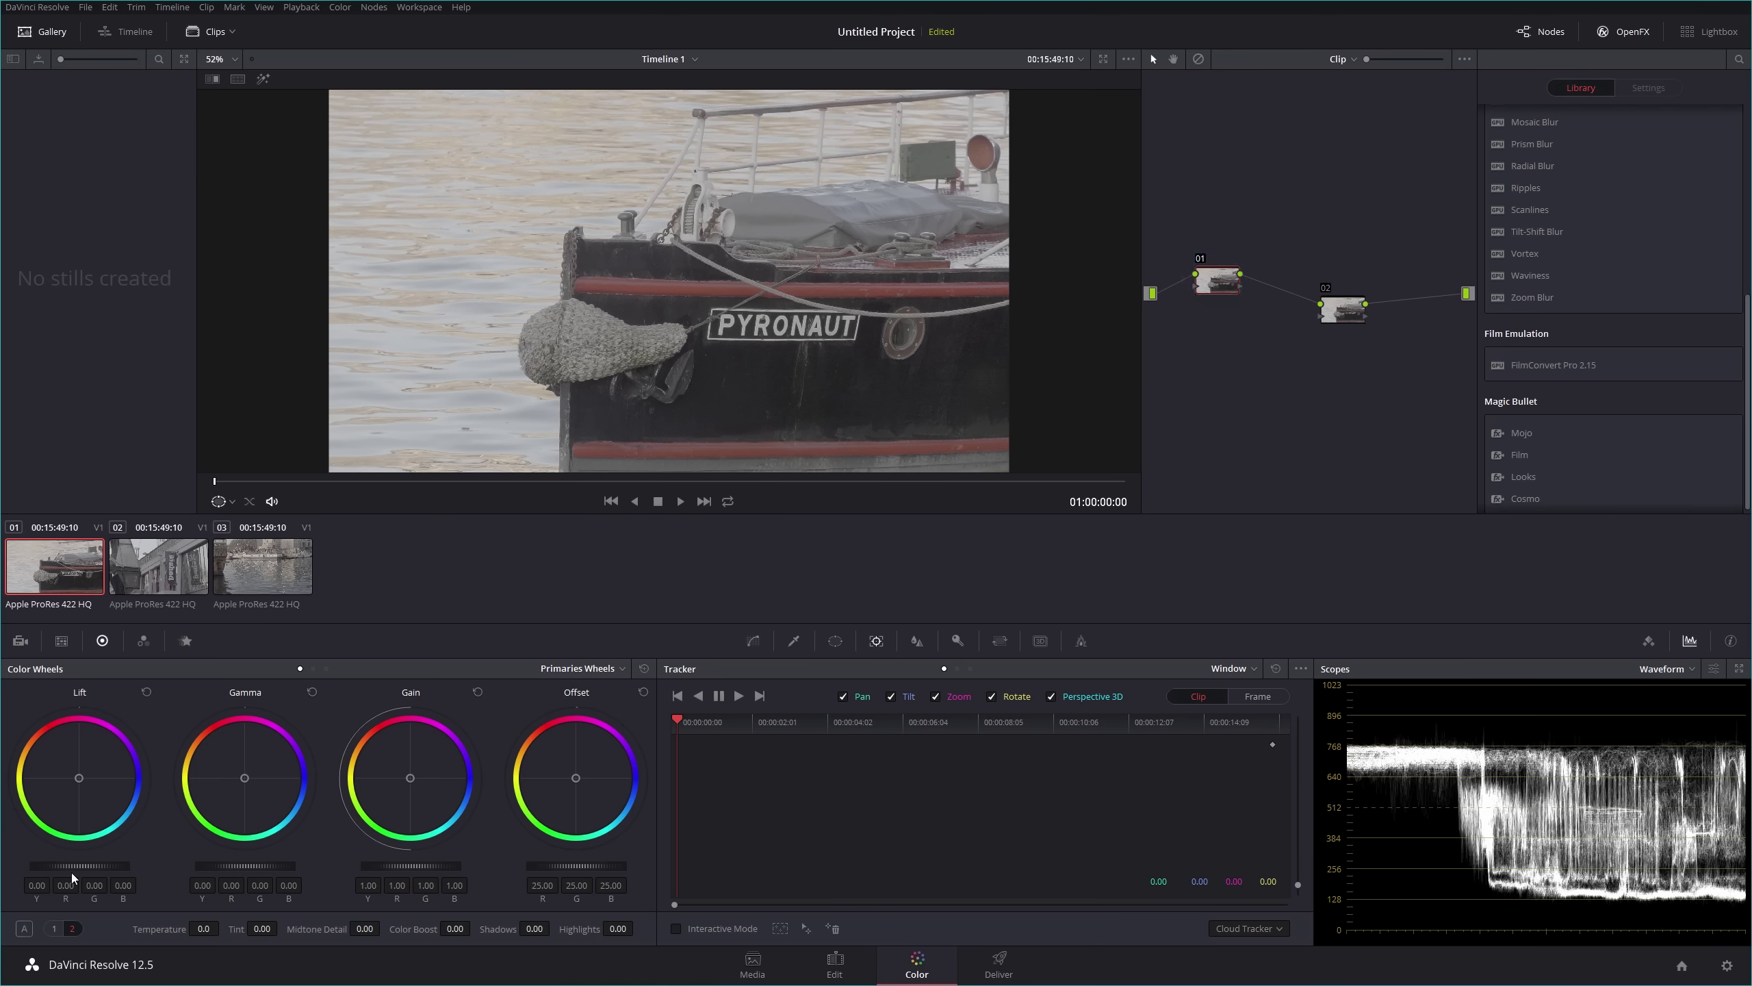
Raise the lift strongly on node 01 and lower the lift on node 02 to about -0.24
drag(74, 865, 78, 865)
click(1350, 315)
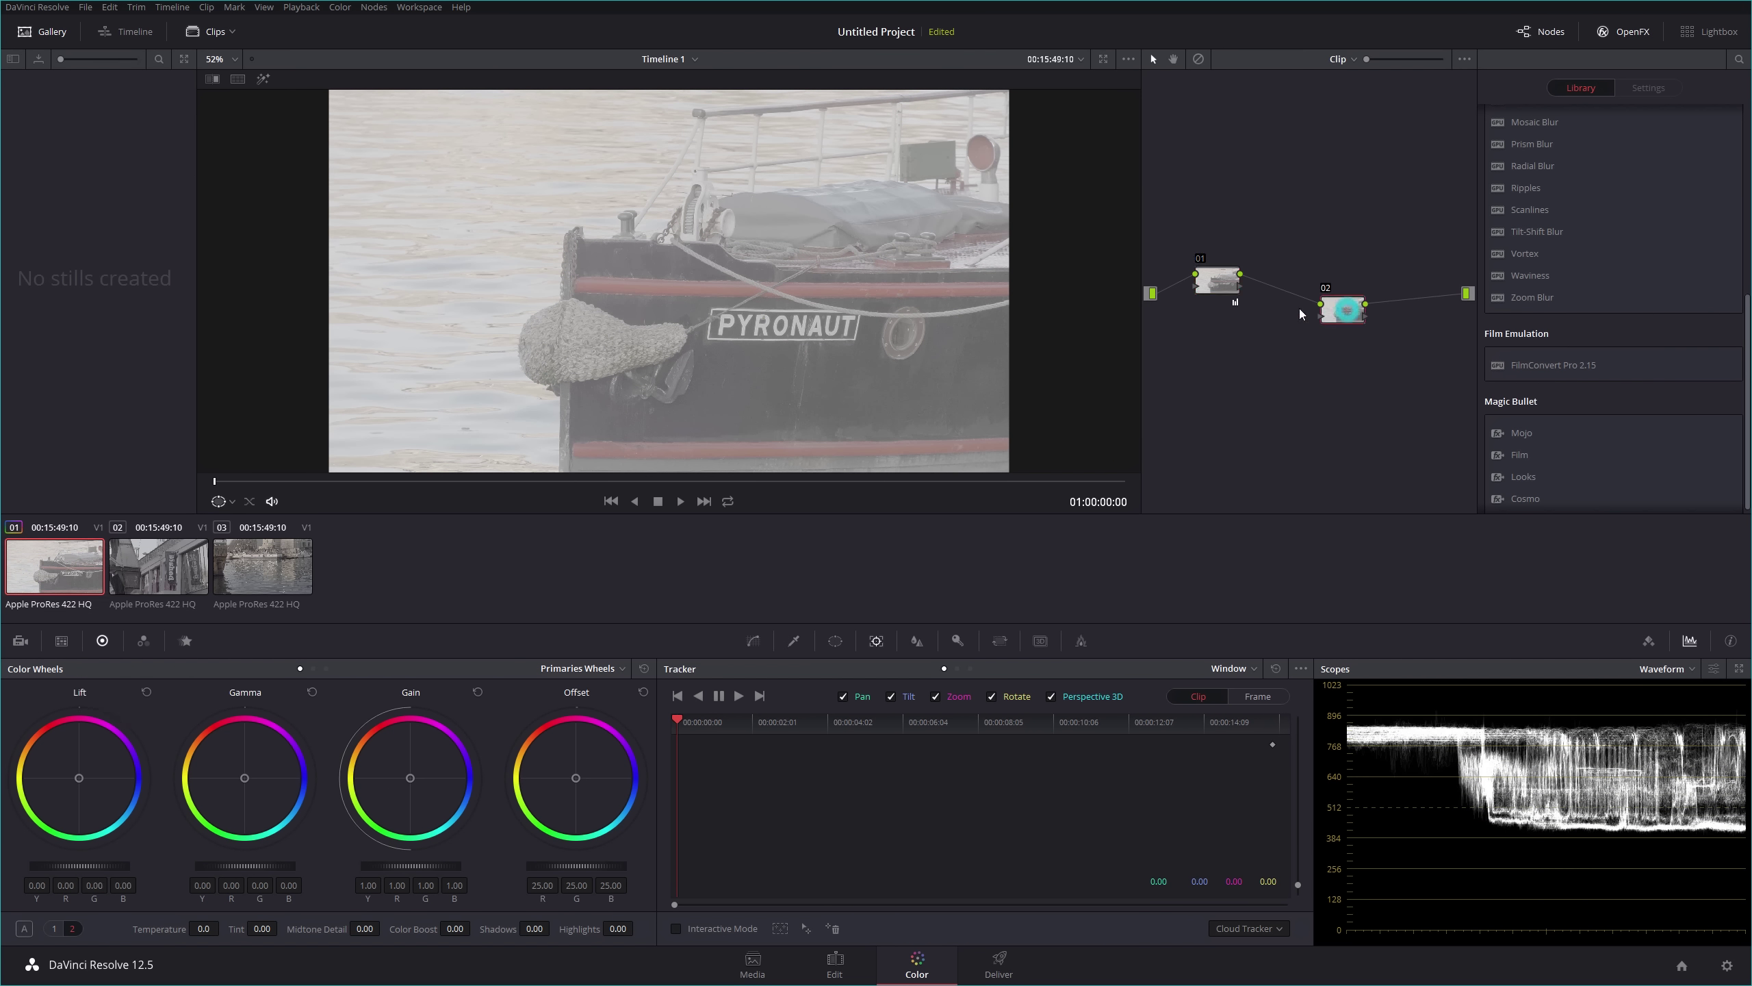
drag(85, 866, 85, 863)
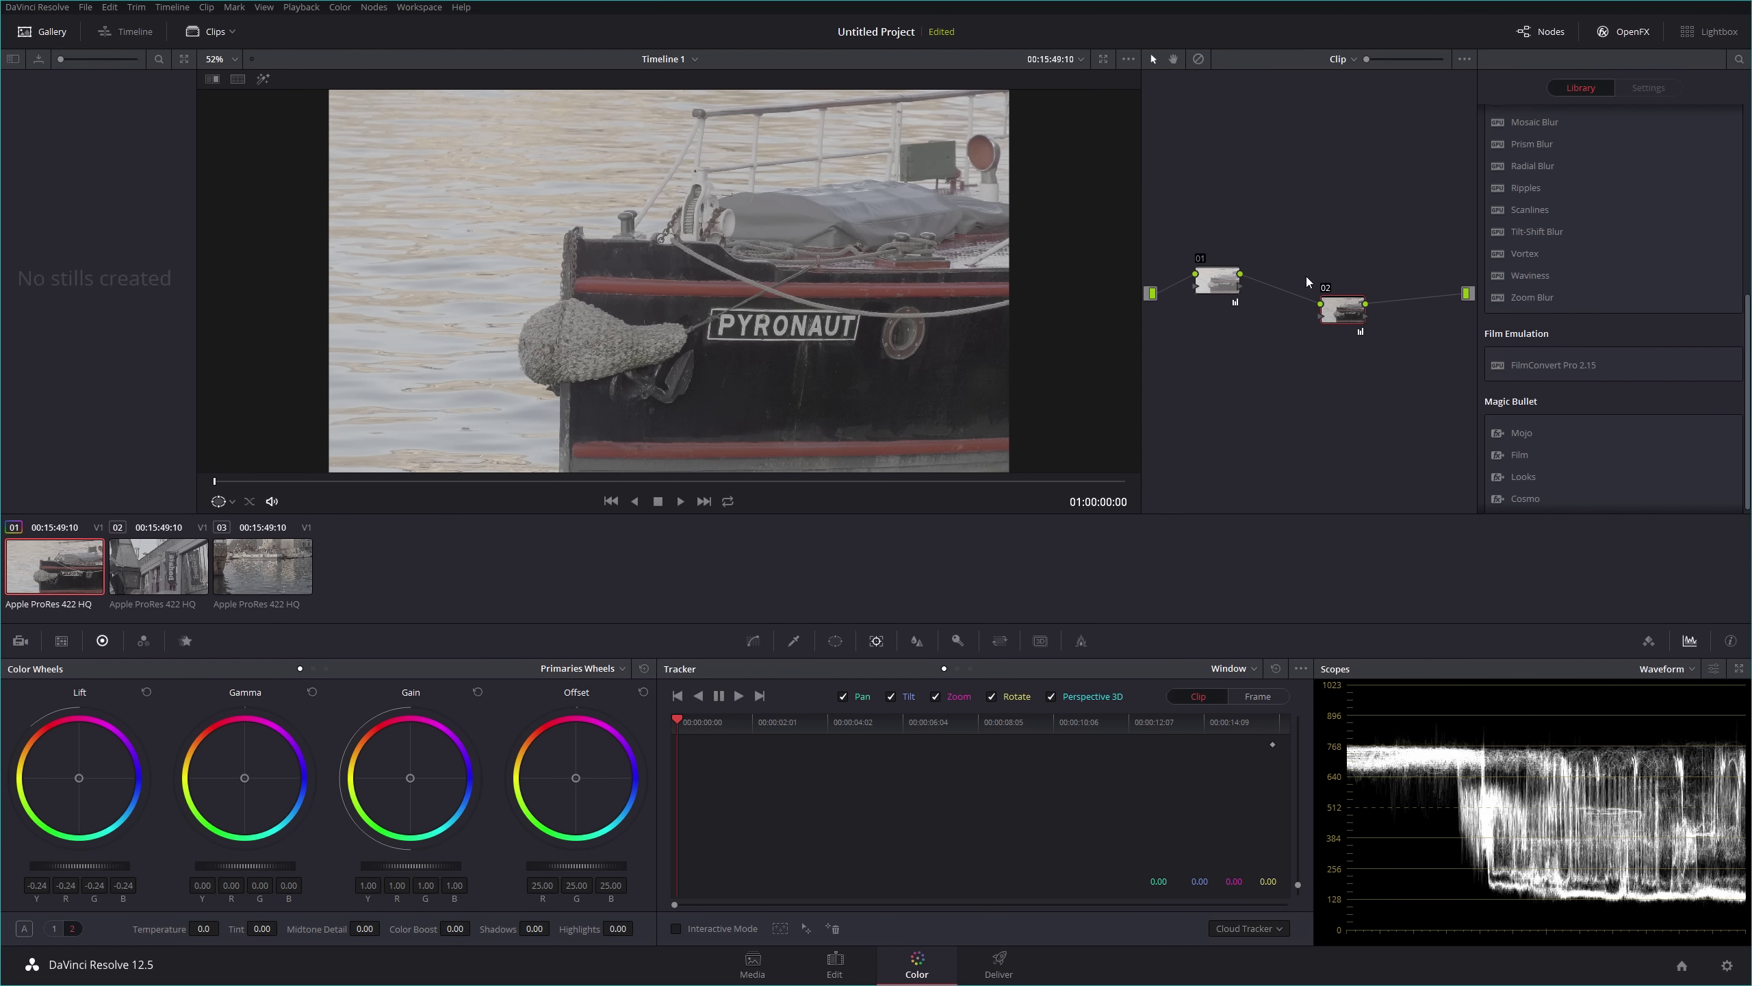
Reset the grades of nodes 02 and 01 and align node 02 level with node 01
right_click(1350, 315)
click(1380, 323)
right_click(1219, 272)
click(1273, 283)
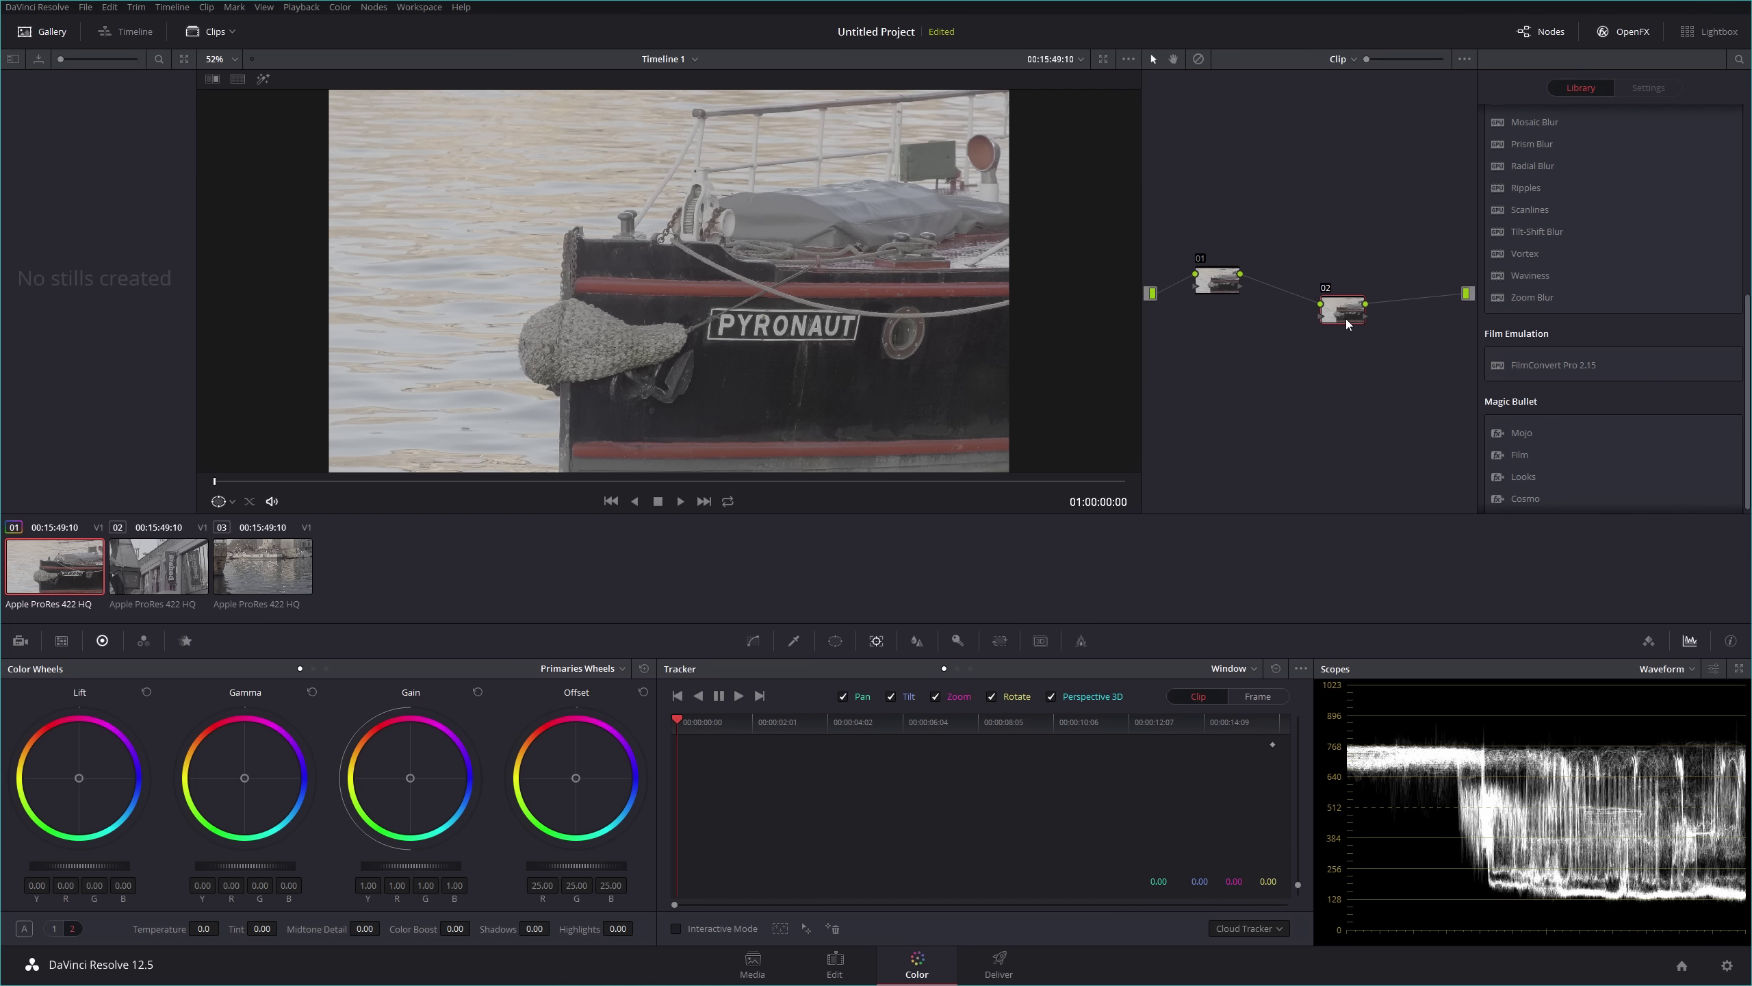
drag(1347, 324, 1330, 291)
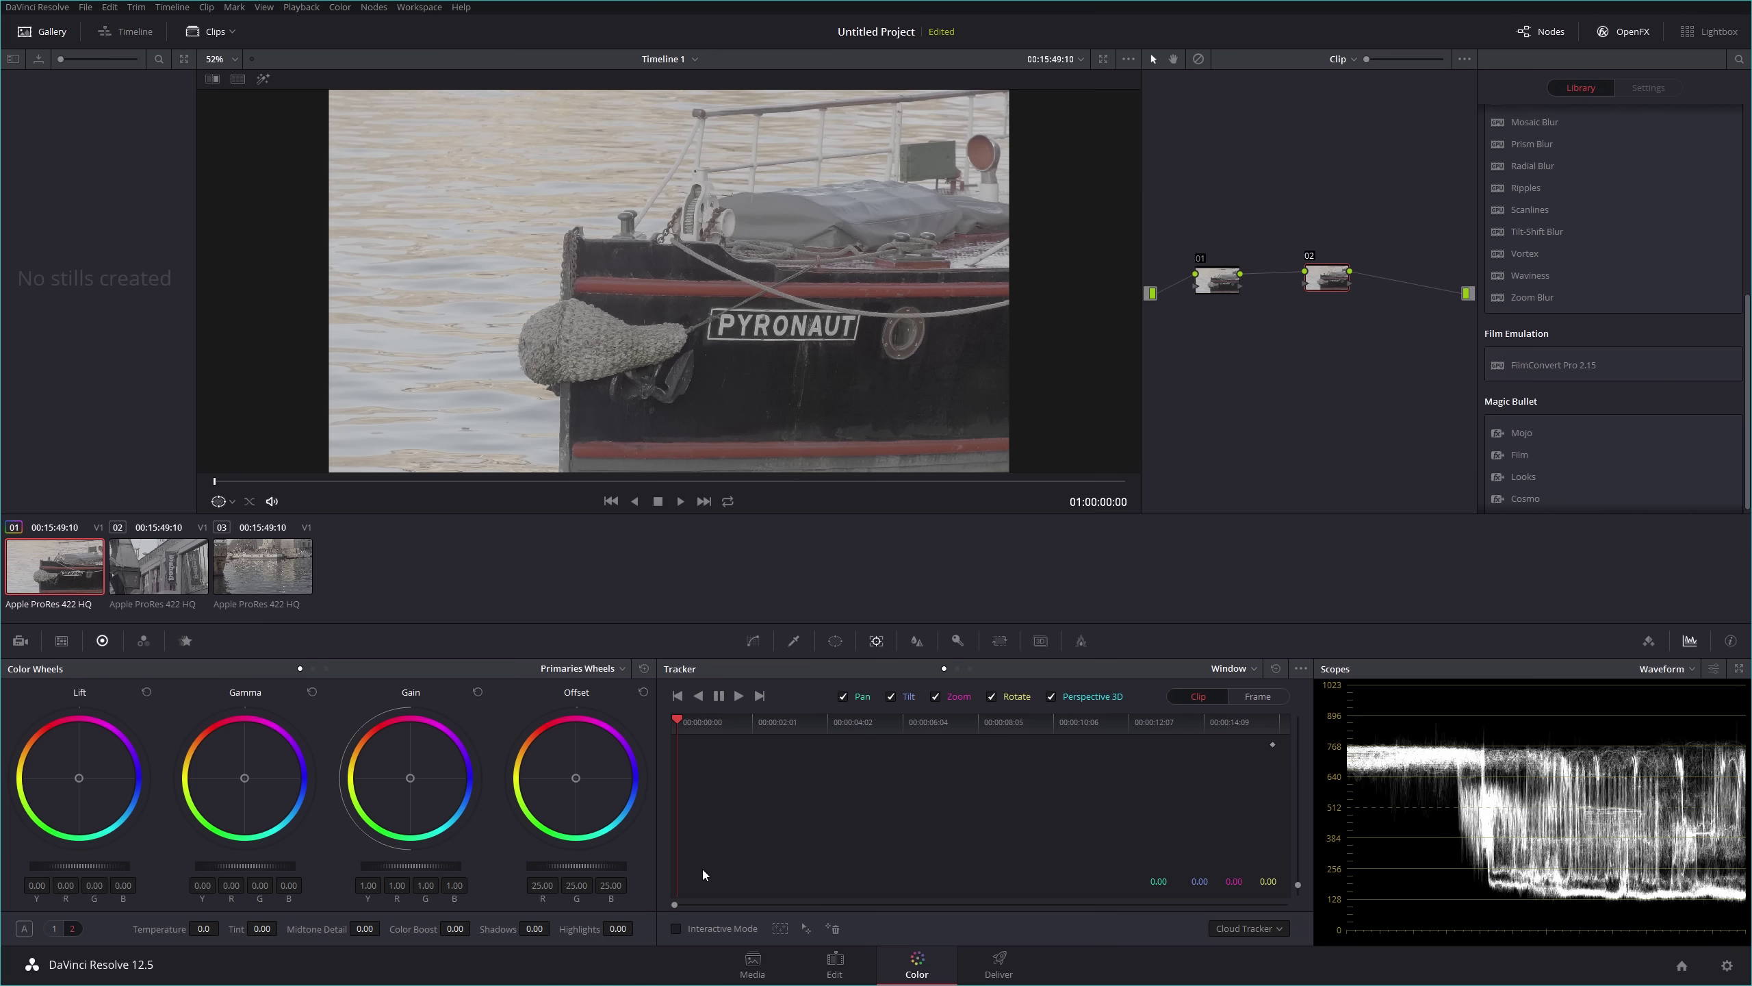
Park the Edit page playhead at 01:00:20:04 in the T026 clip, check that frame on the Color page and return to Edit
click(835, 966)
click(826, 588)
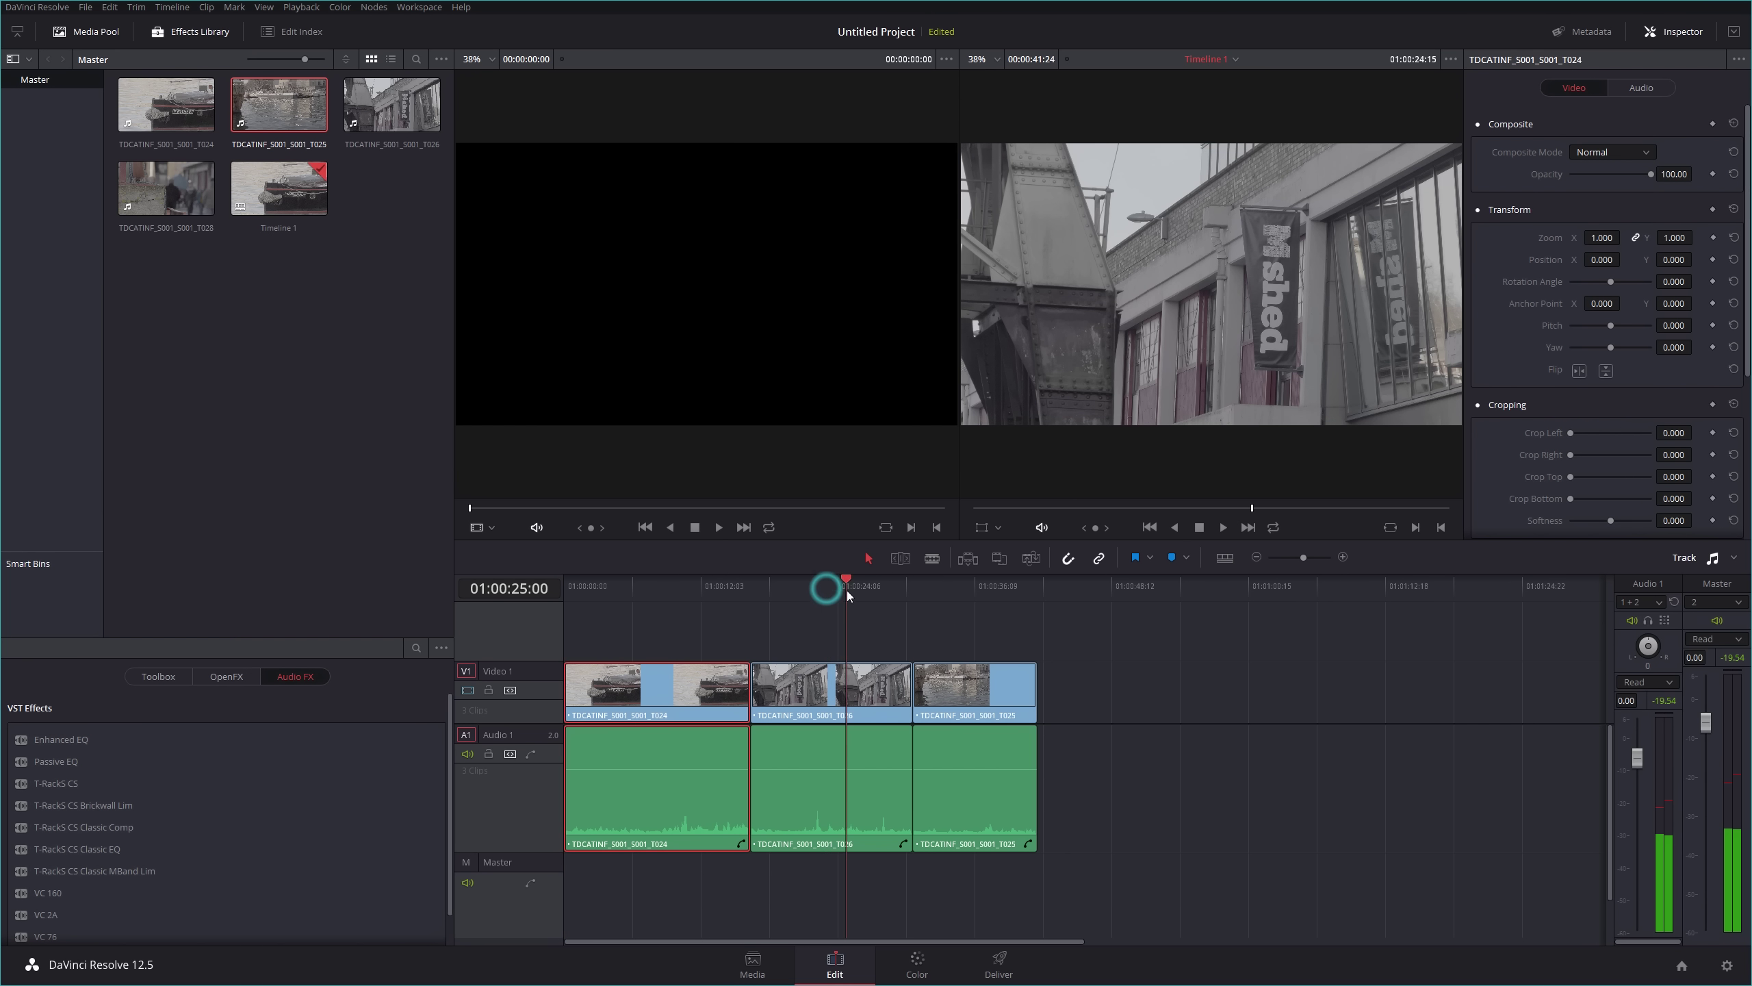
drag(868, 599, 791, 605)
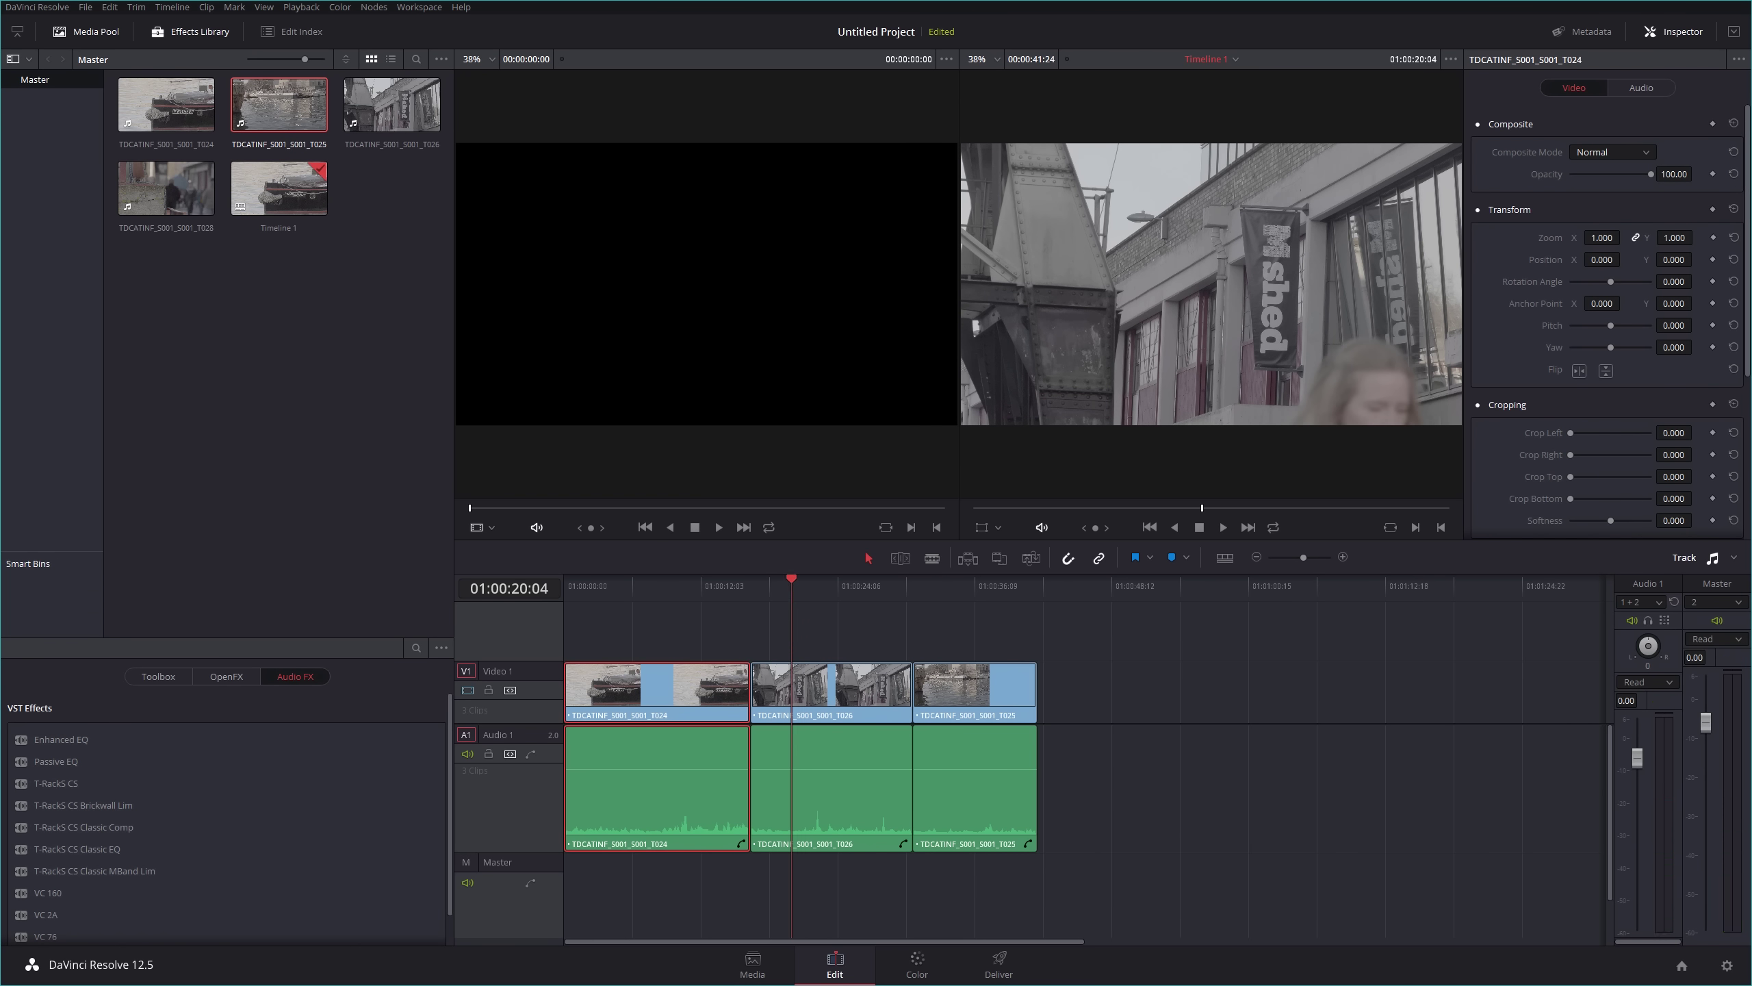
click(916, 963)
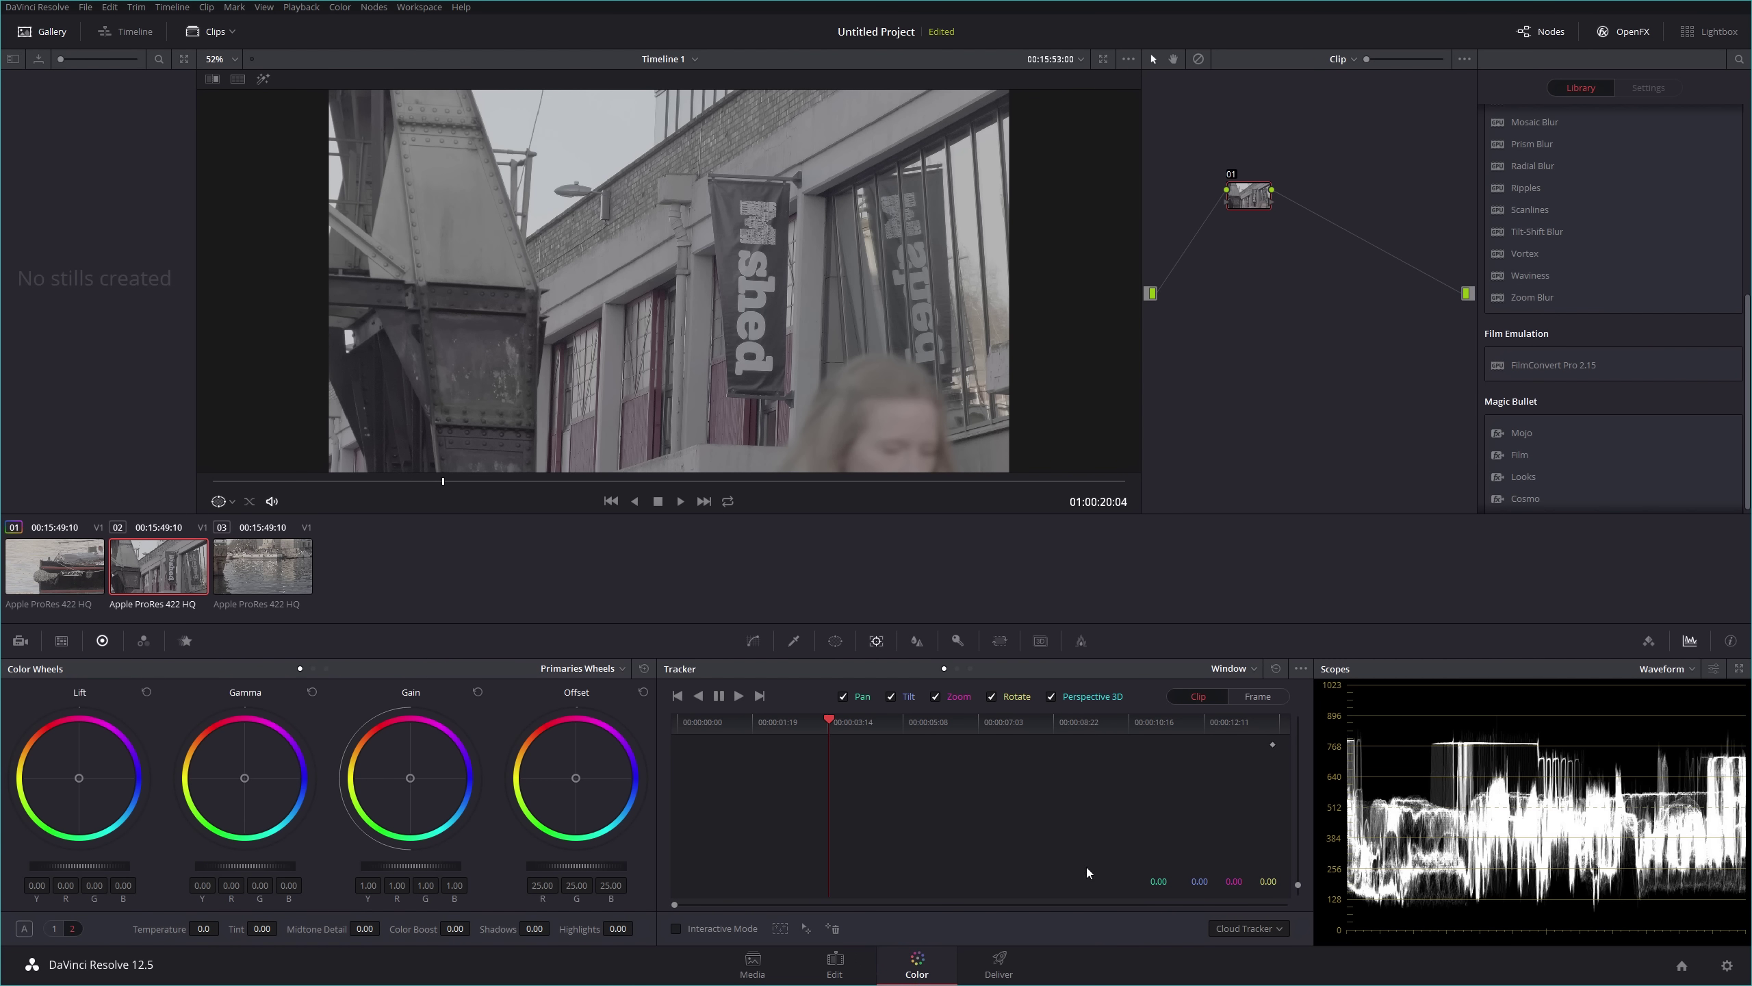
click(834, 962)
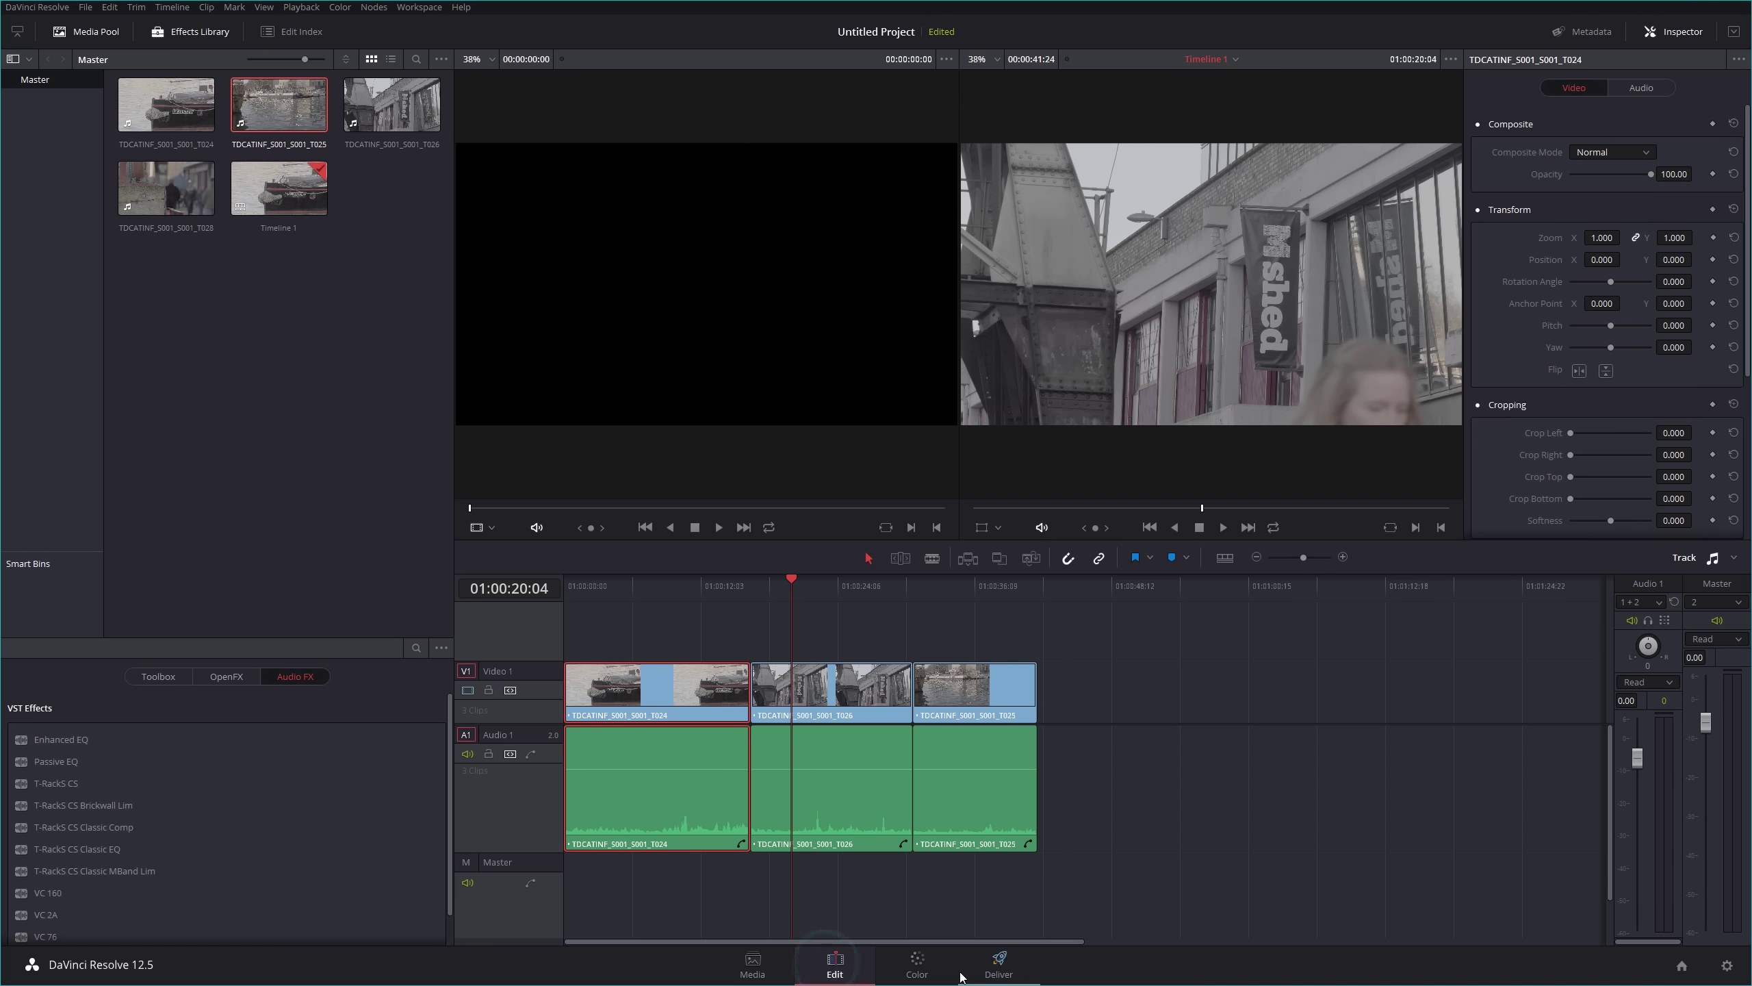
Check the current frame on the Color page, the Media Pool's clip options and the imported clips on the Media page, returning to Edit
click(915, 965)
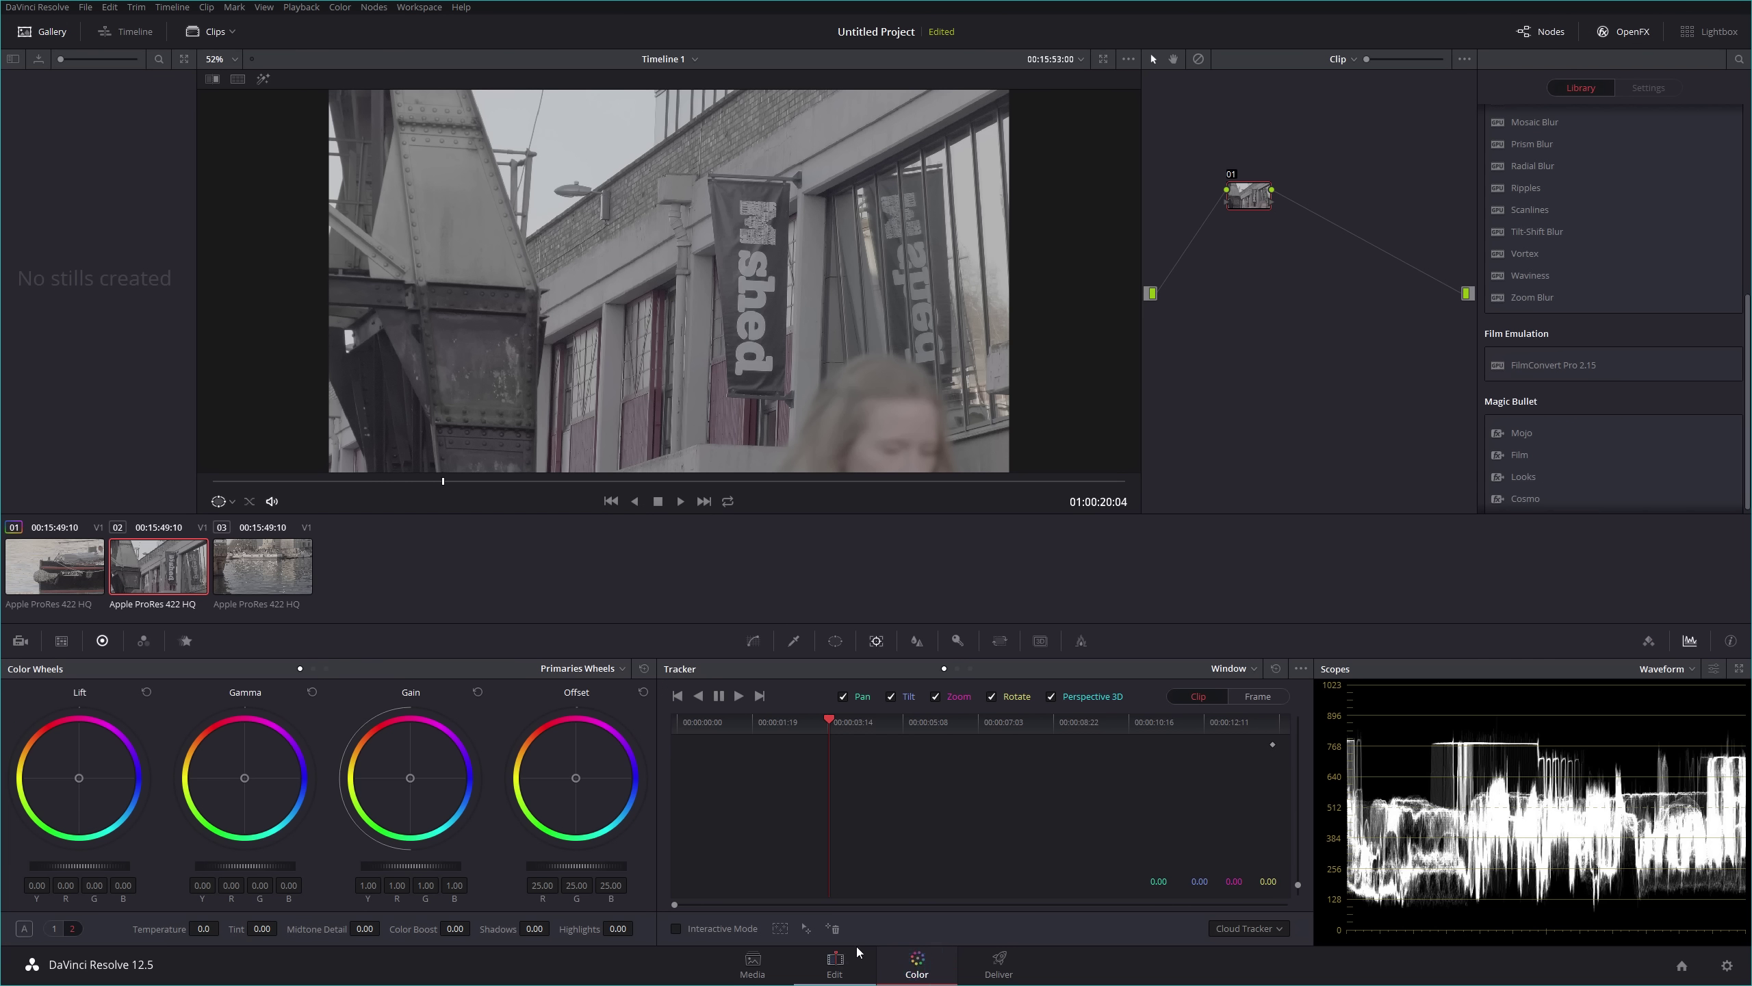
click(835, 965)
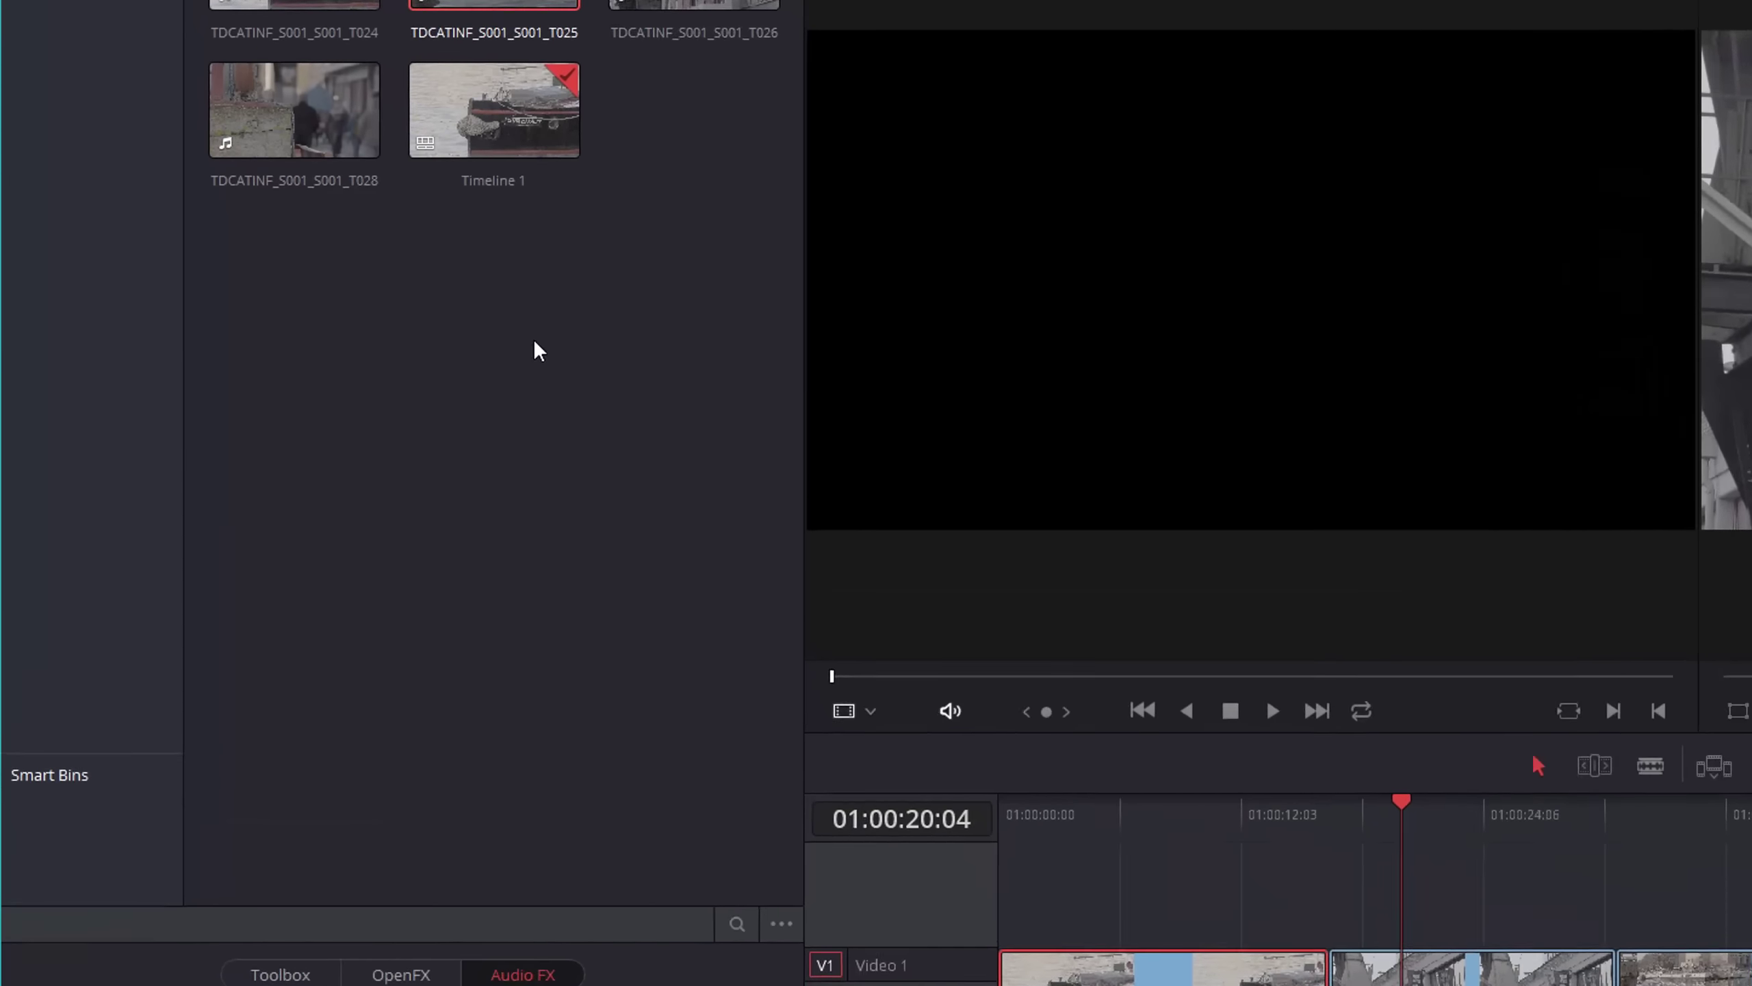
right_click(321, 305)
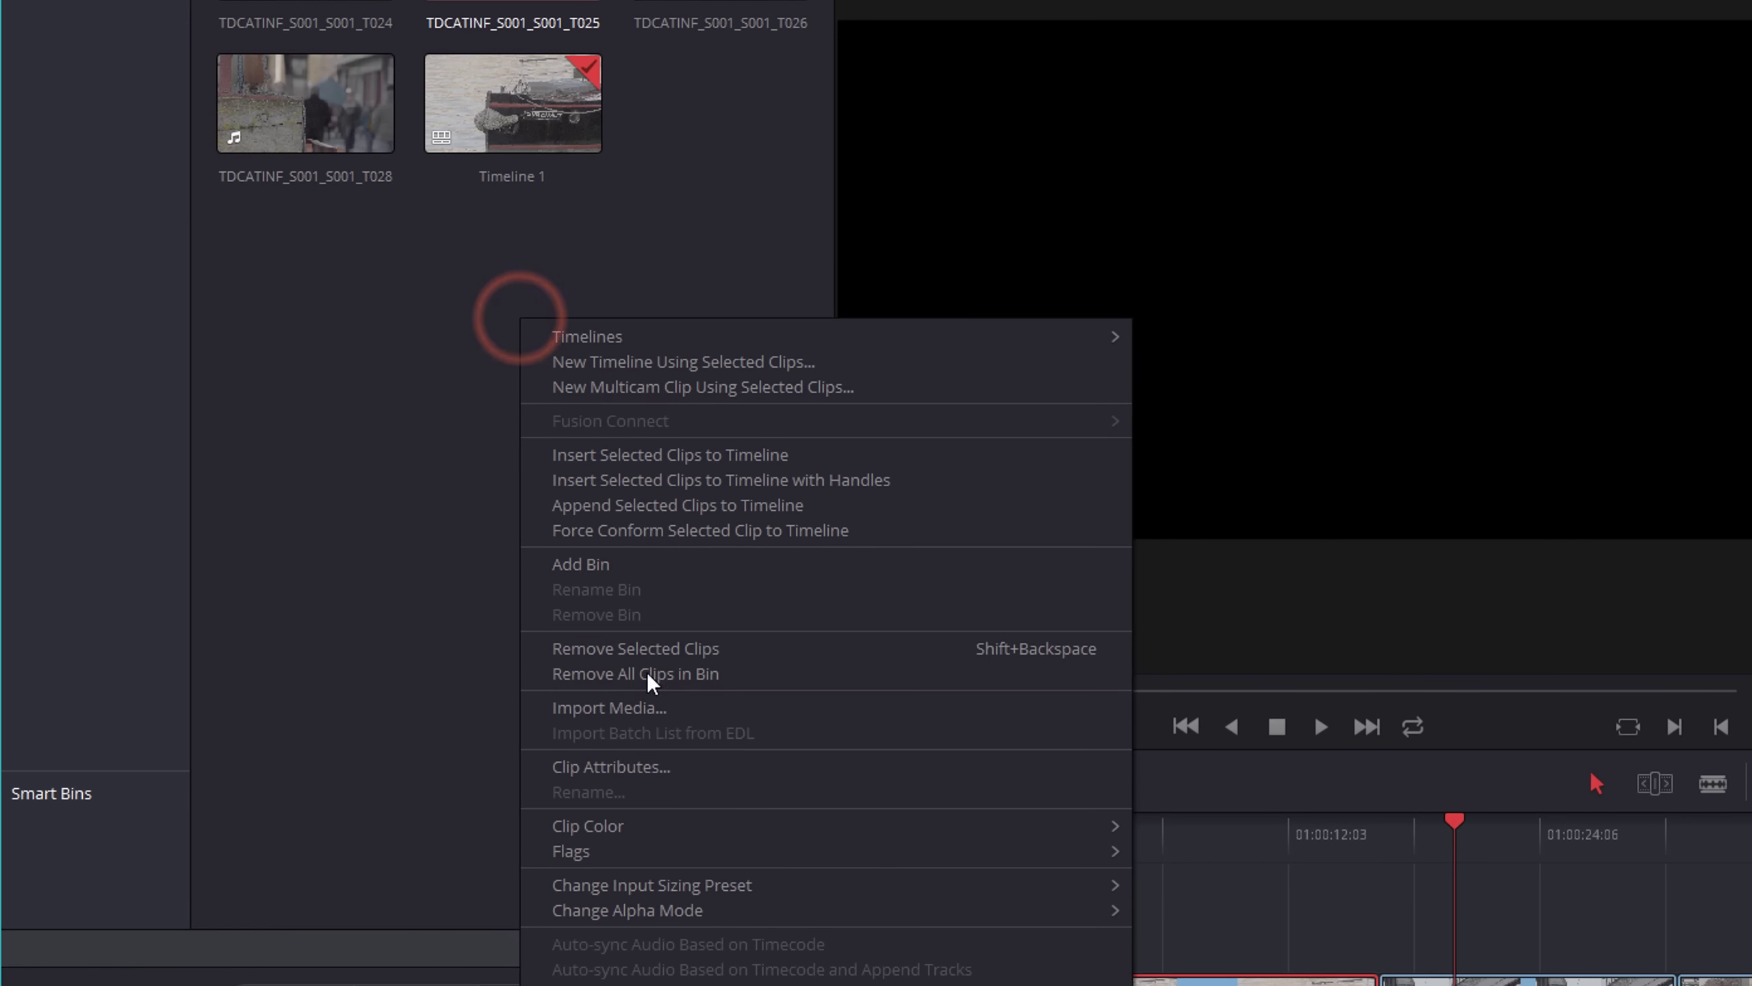
right_click(371, 394)
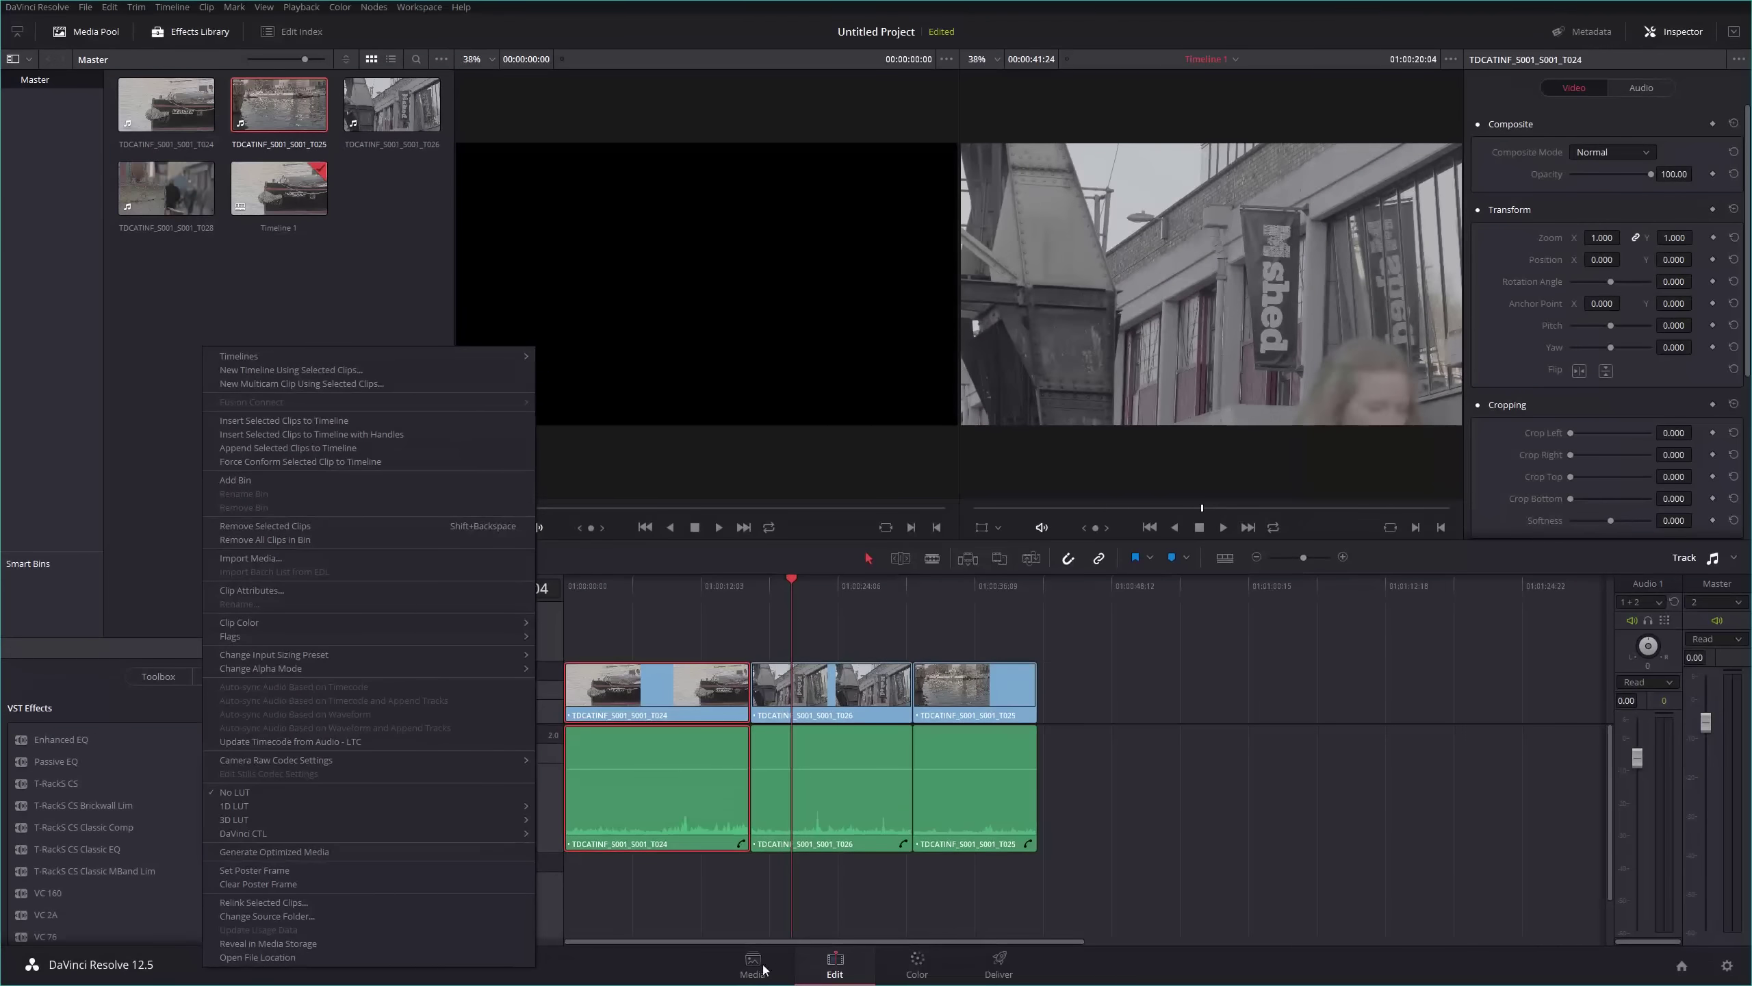
click(779, 979)
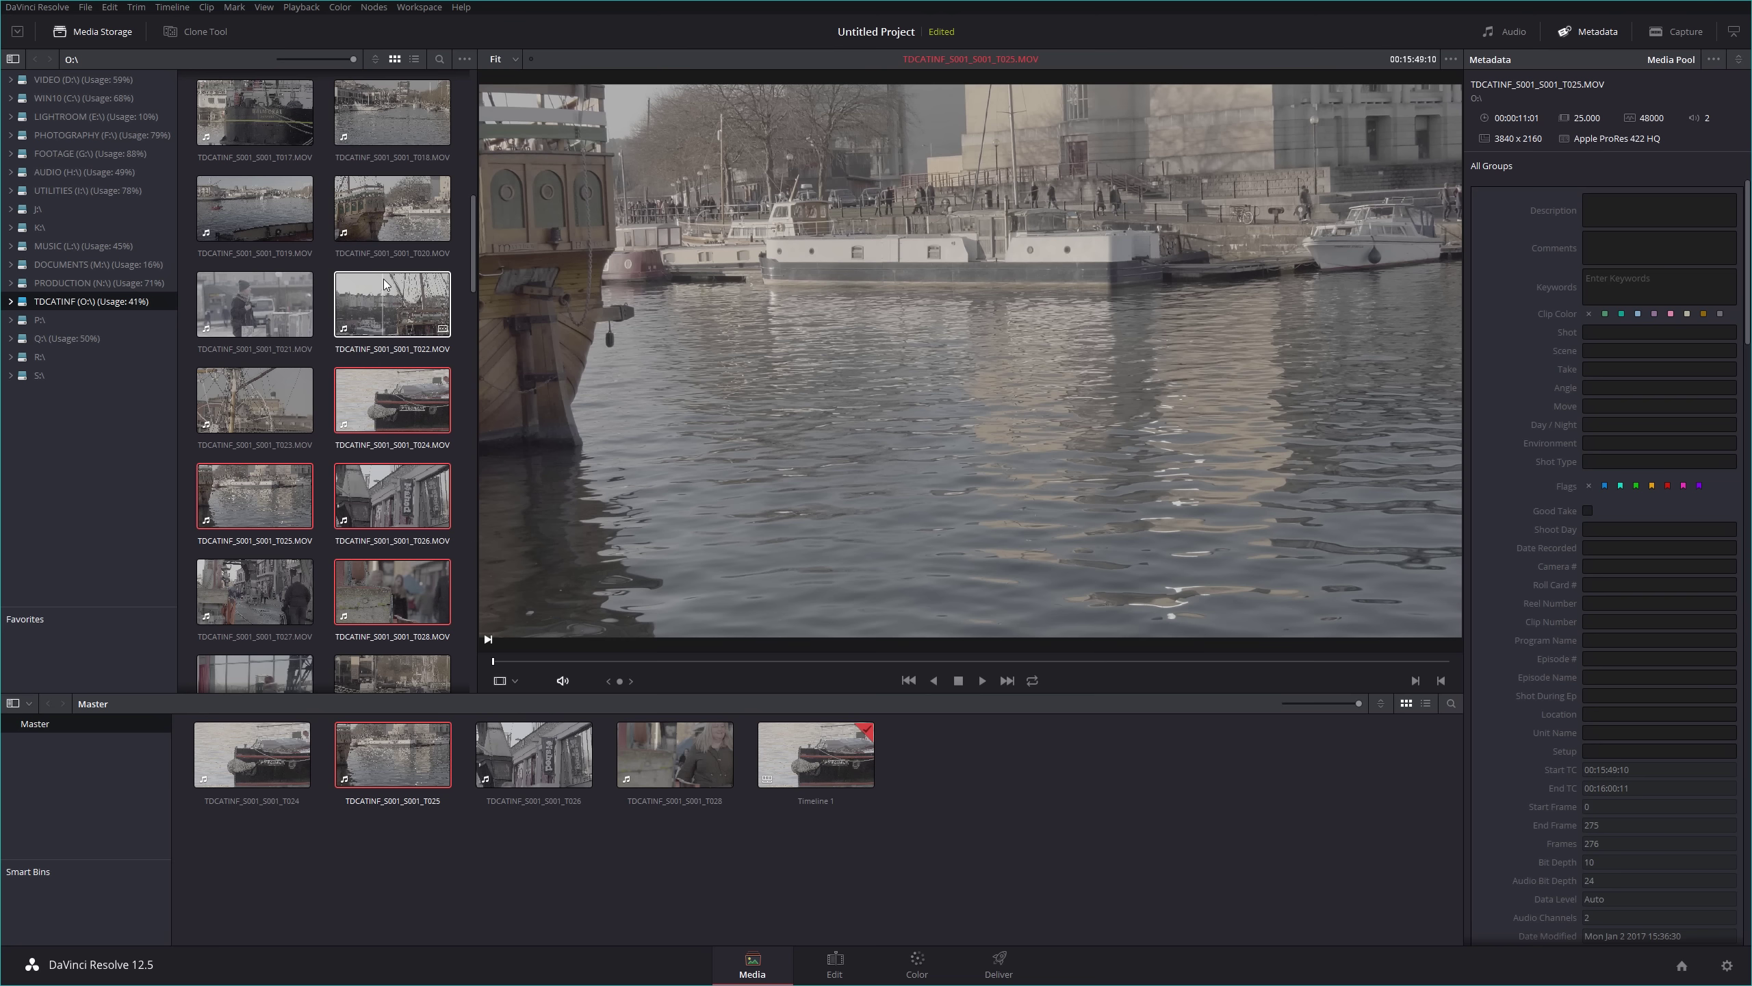
click(835, 965)
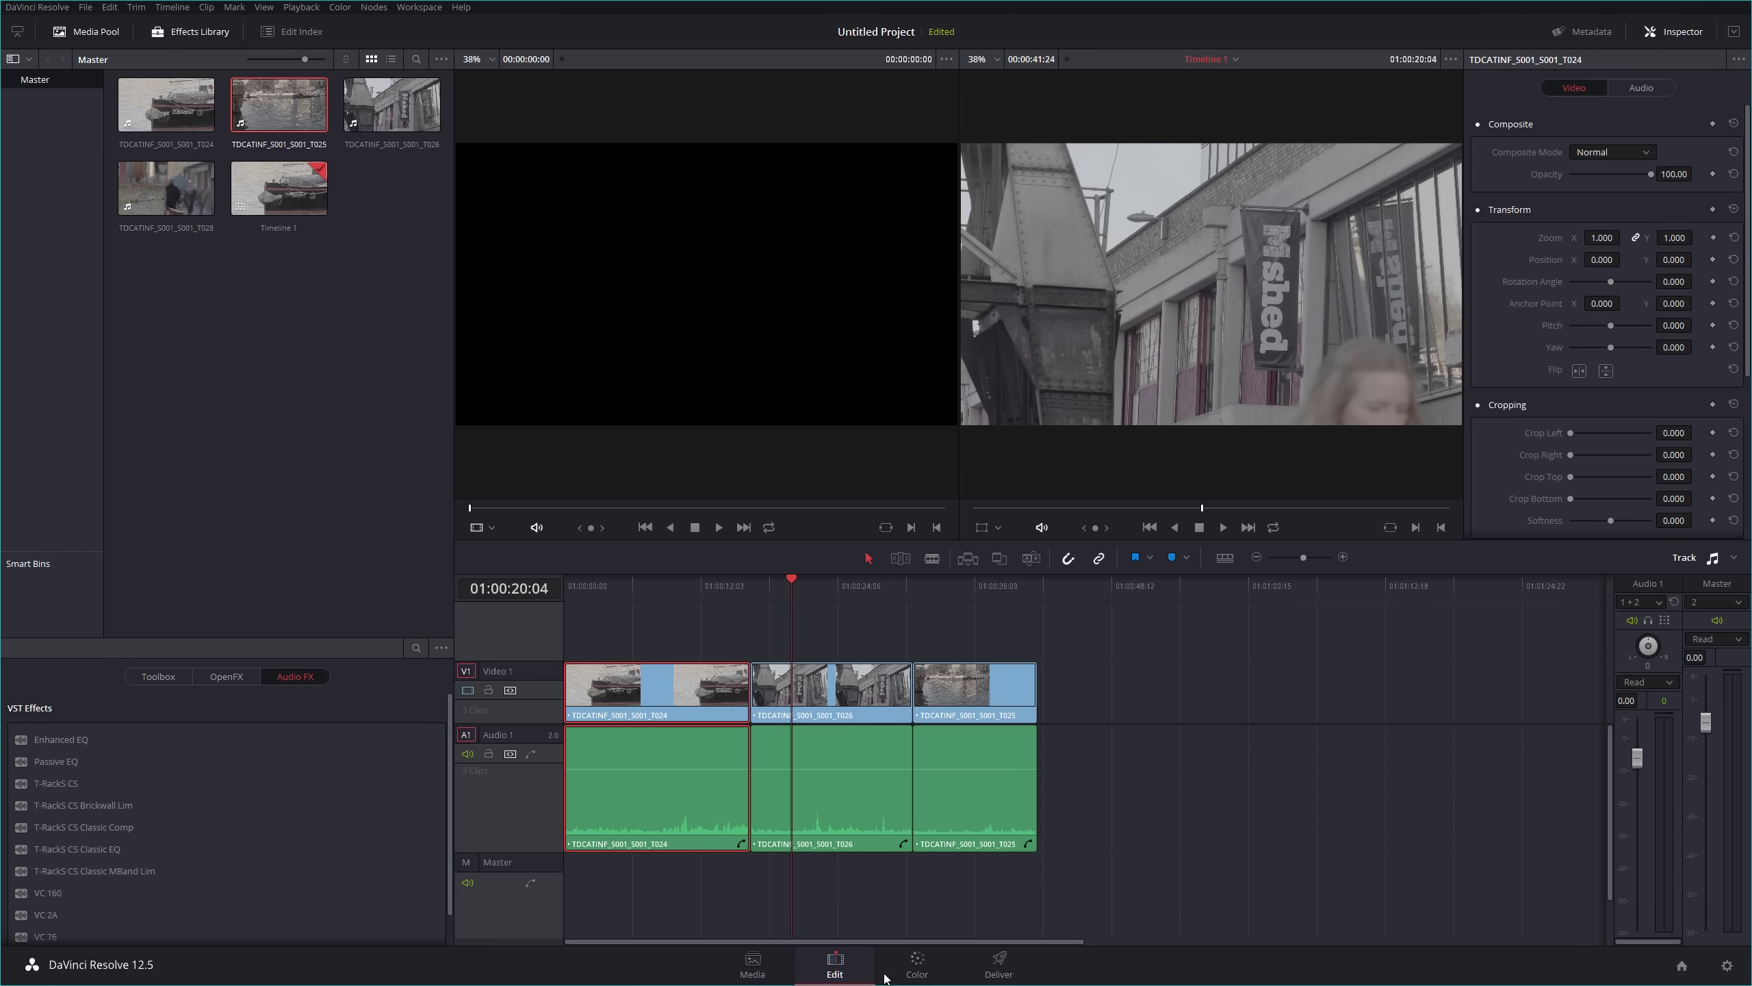
Examine the timeline's clips on the Color page, scrubbing through clip 03 and finishing on clip 01
click(915, 966)
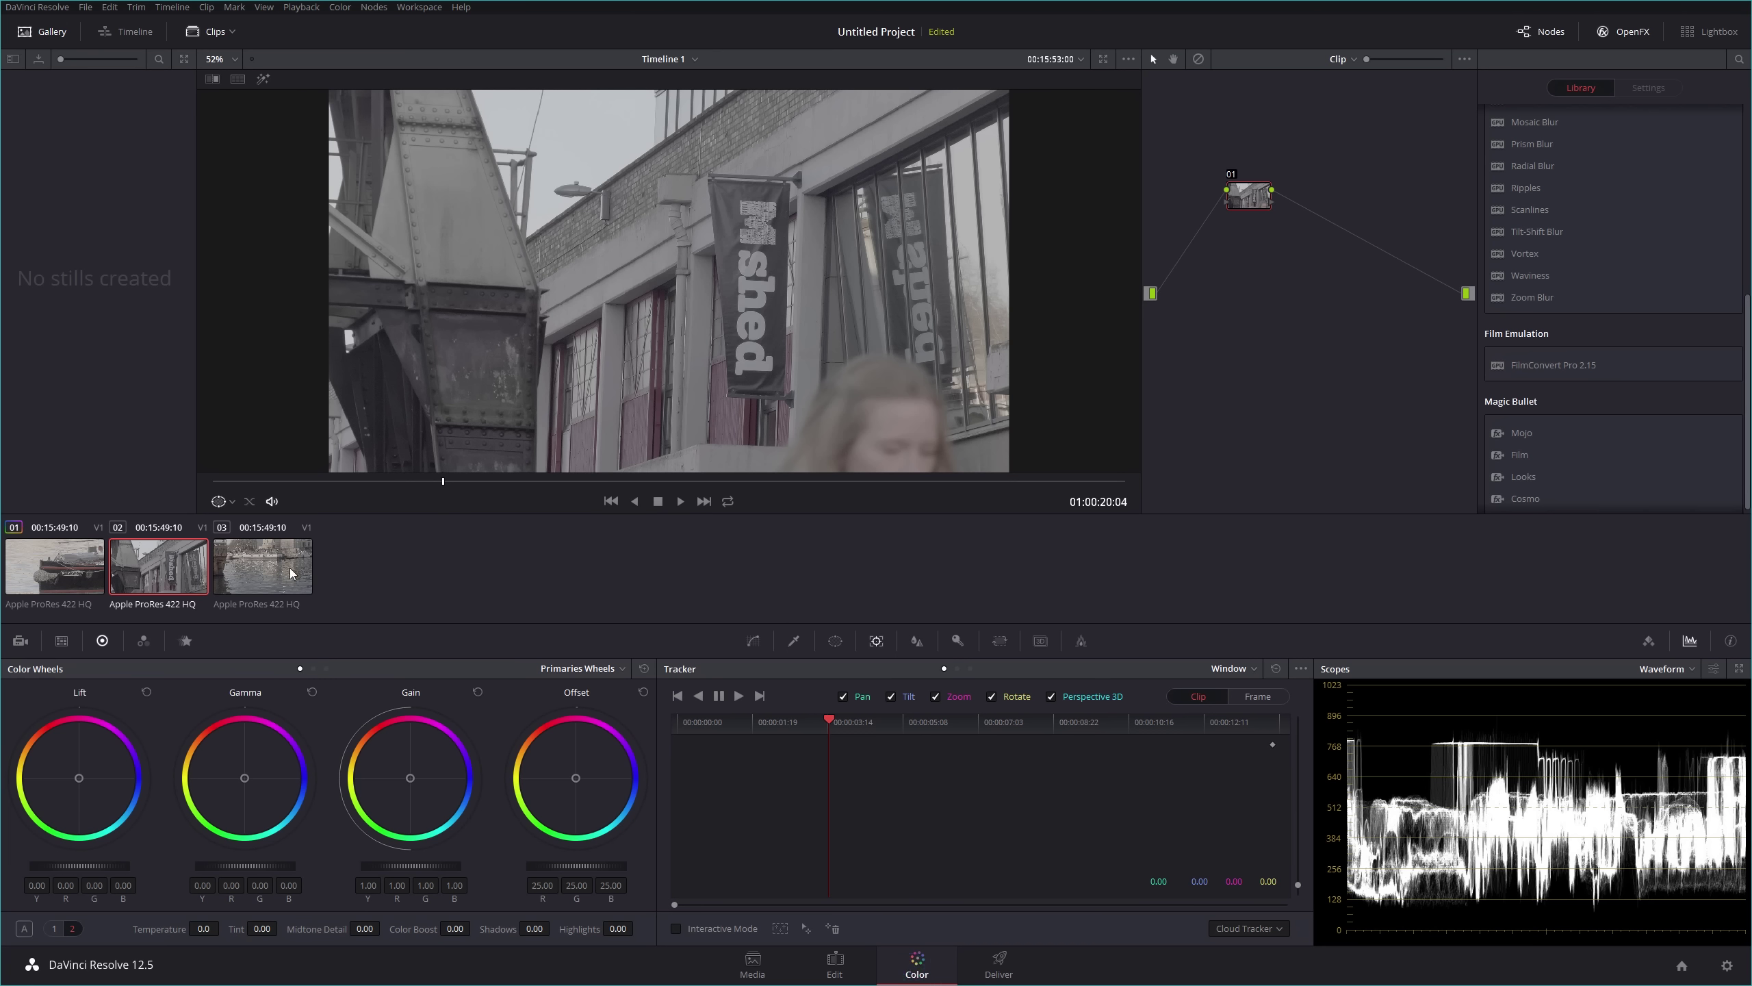
click(271, 566)
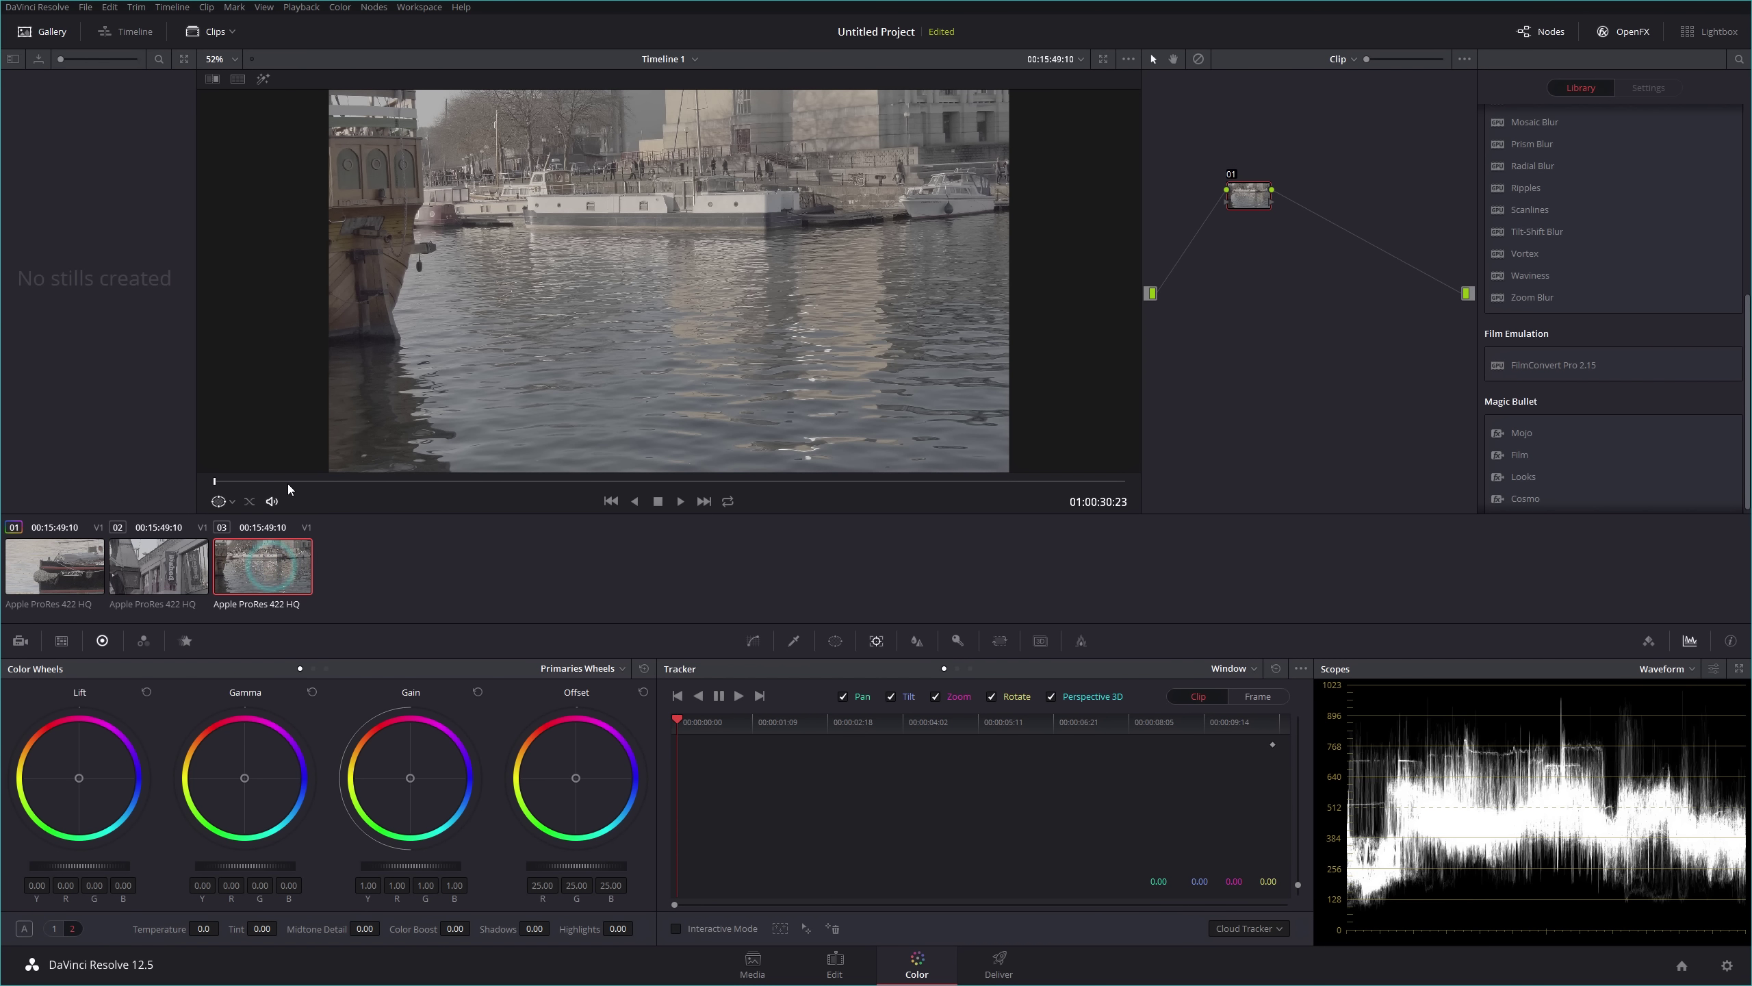
drag(376, 482, 1111, 482)
drag(285, 481, 449, 481)
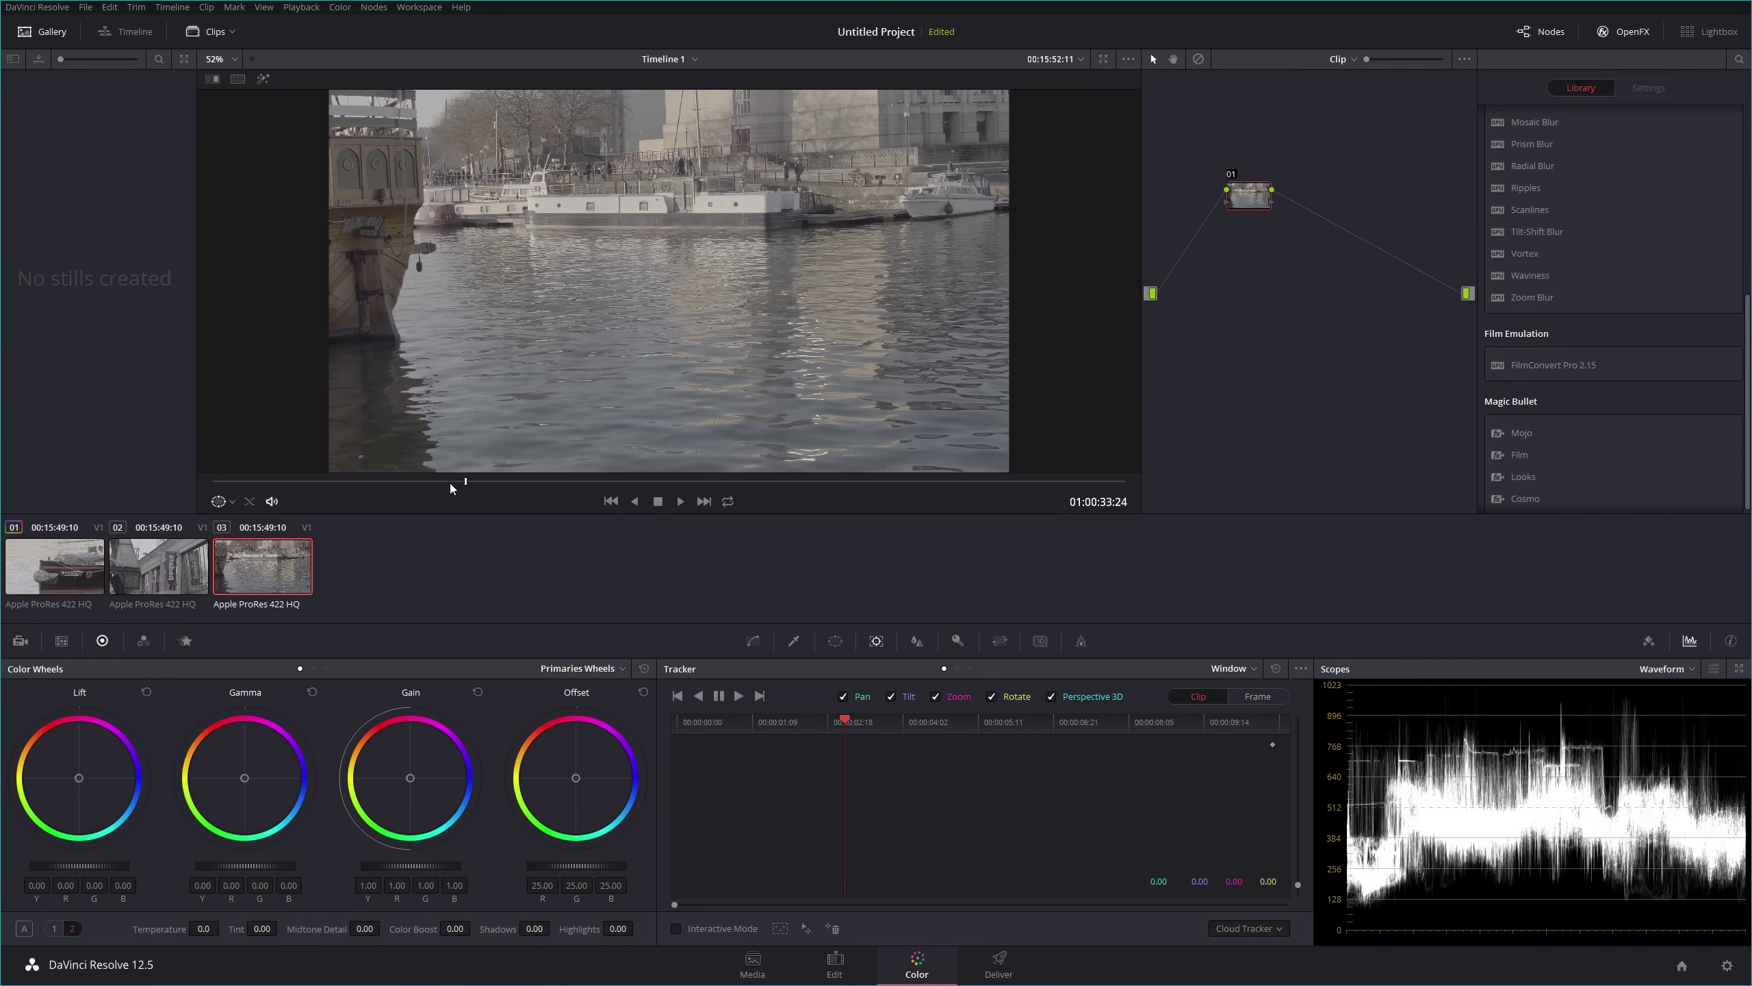
click(160, 580)
click(55, 566)
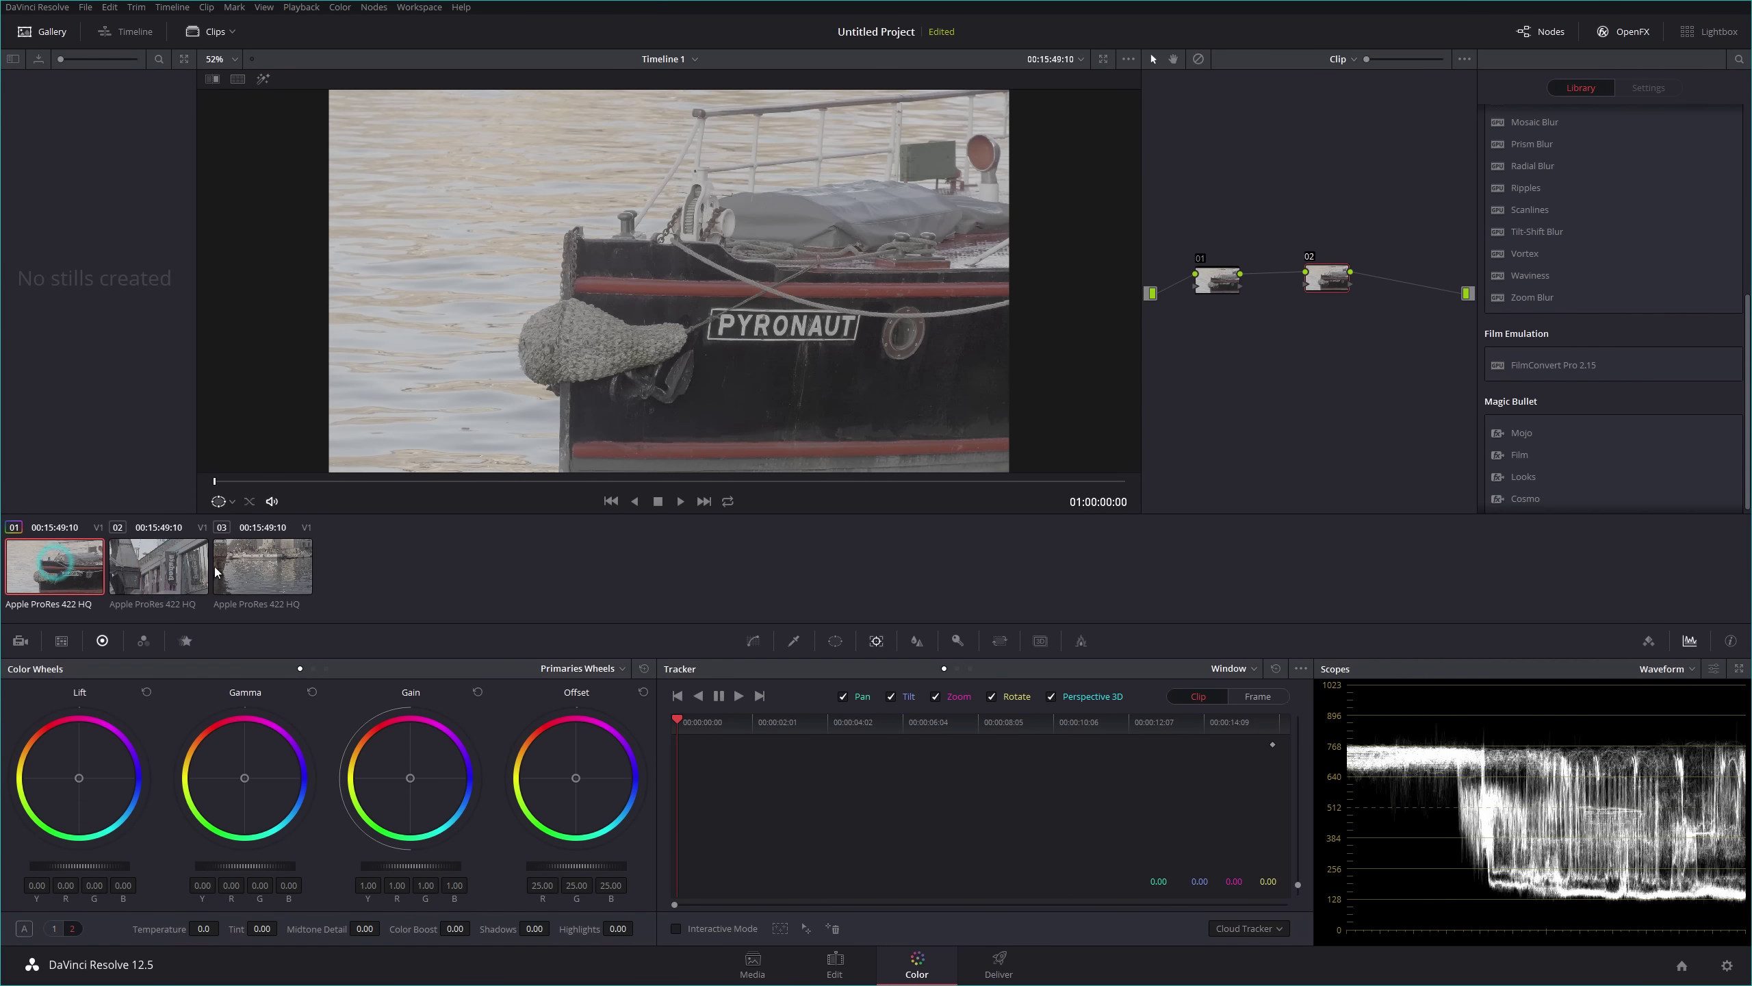
Preview the timeline's clips on the Deliver page, finish on clip 01 and return to the Color page
click(1001, 965)
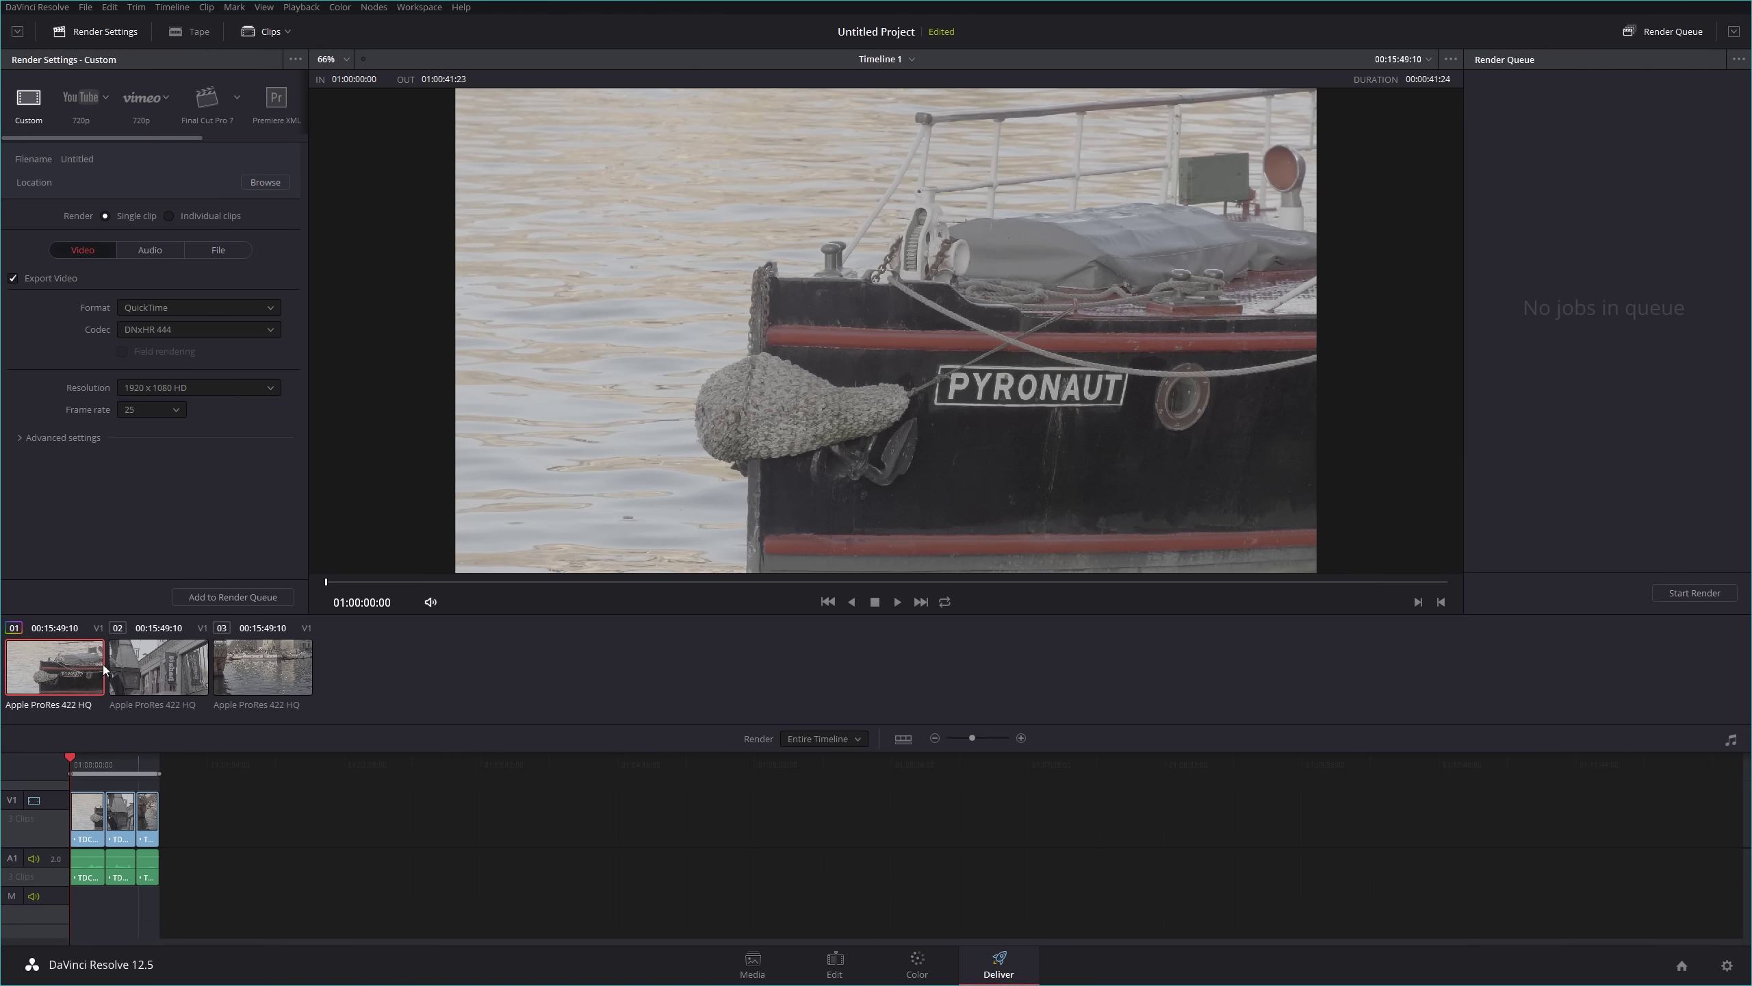
click(134, 665)
click(255, 676)
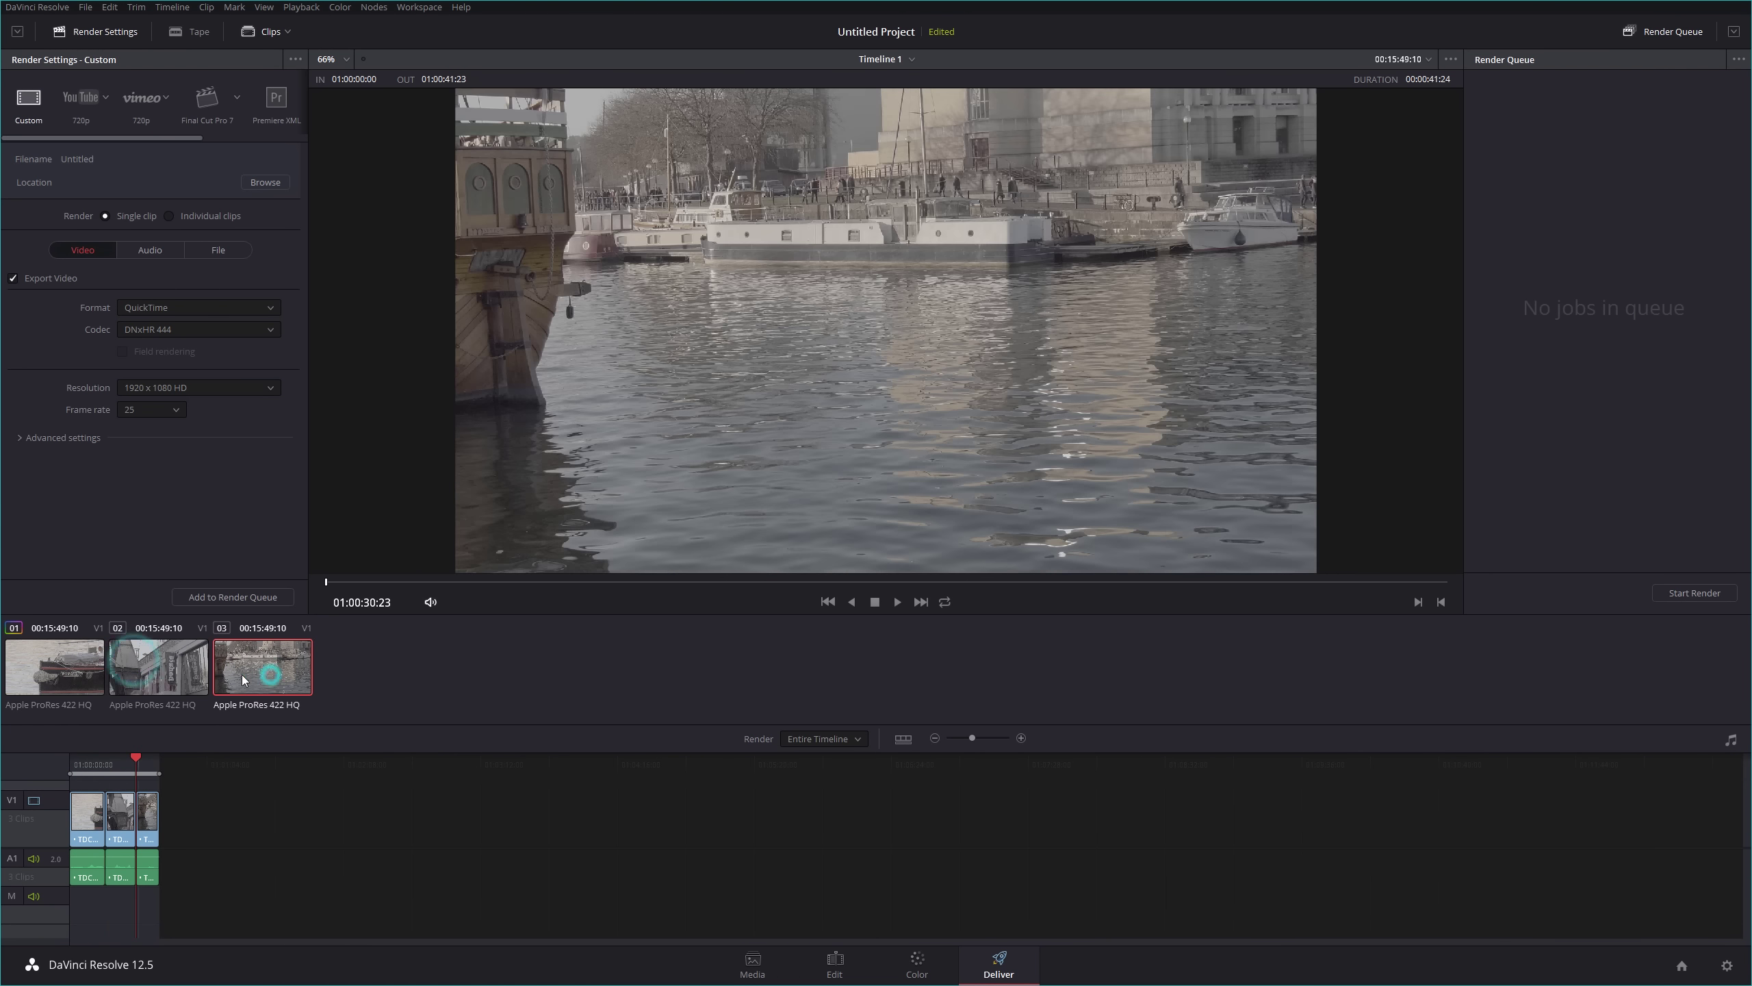
click(74, 667)
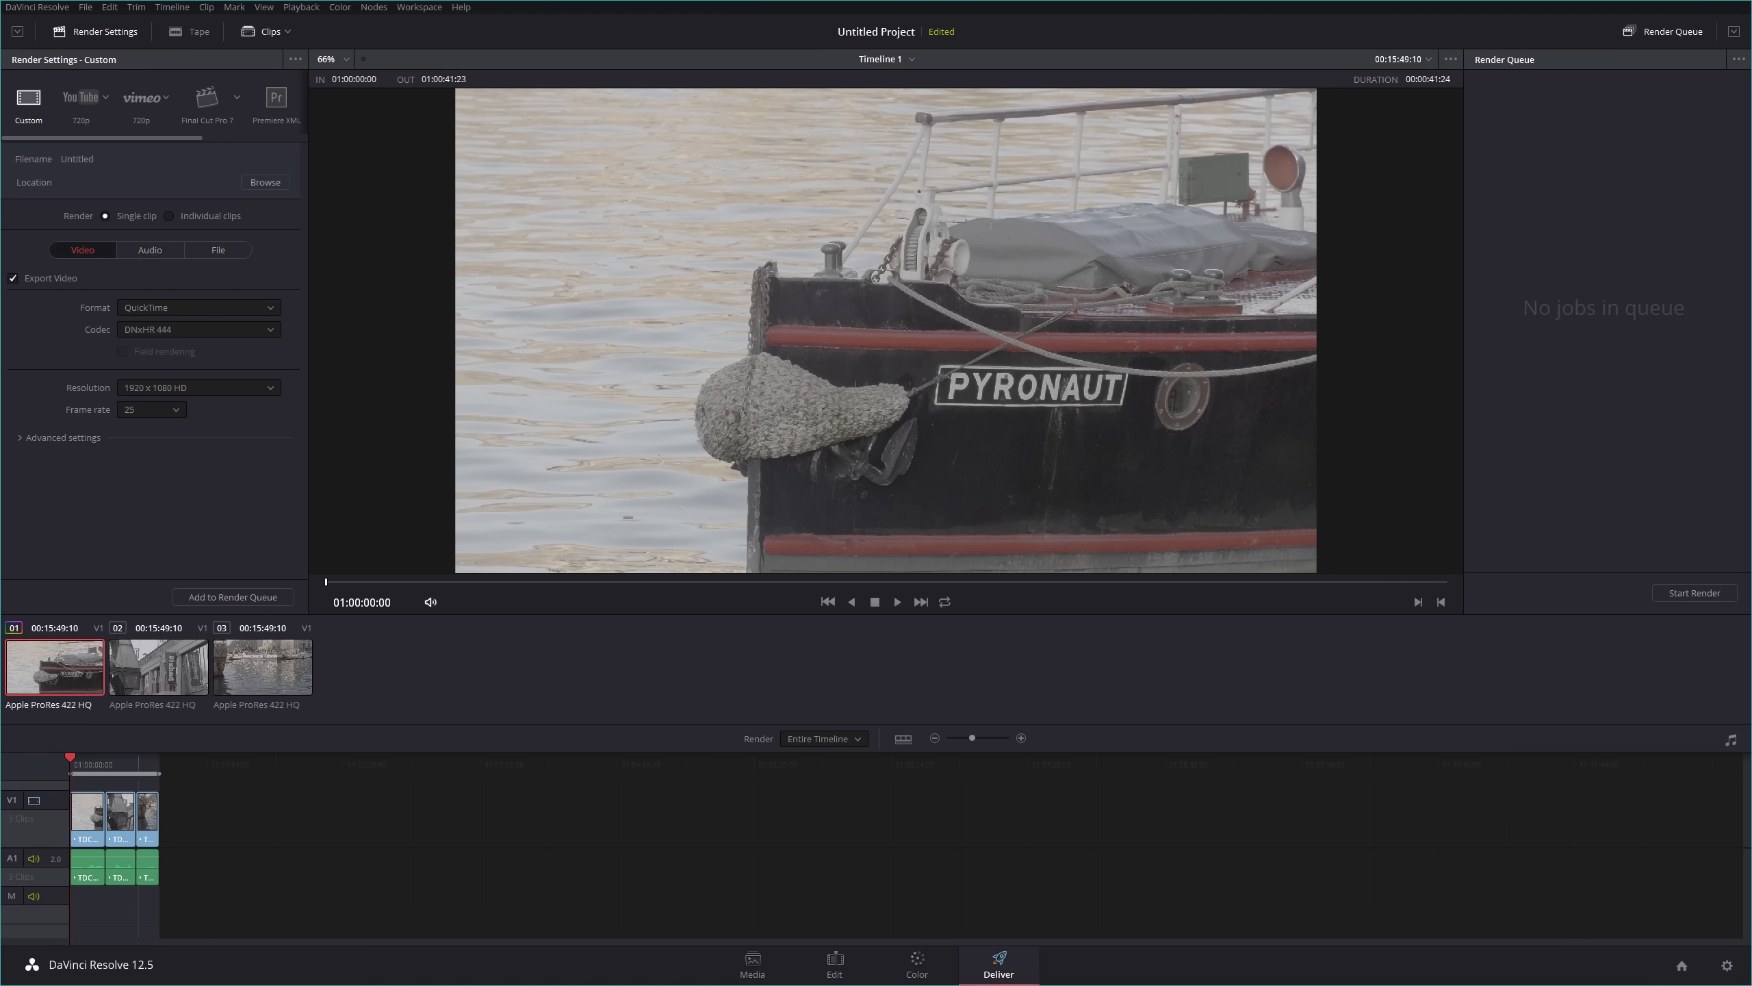
click(917, 962)
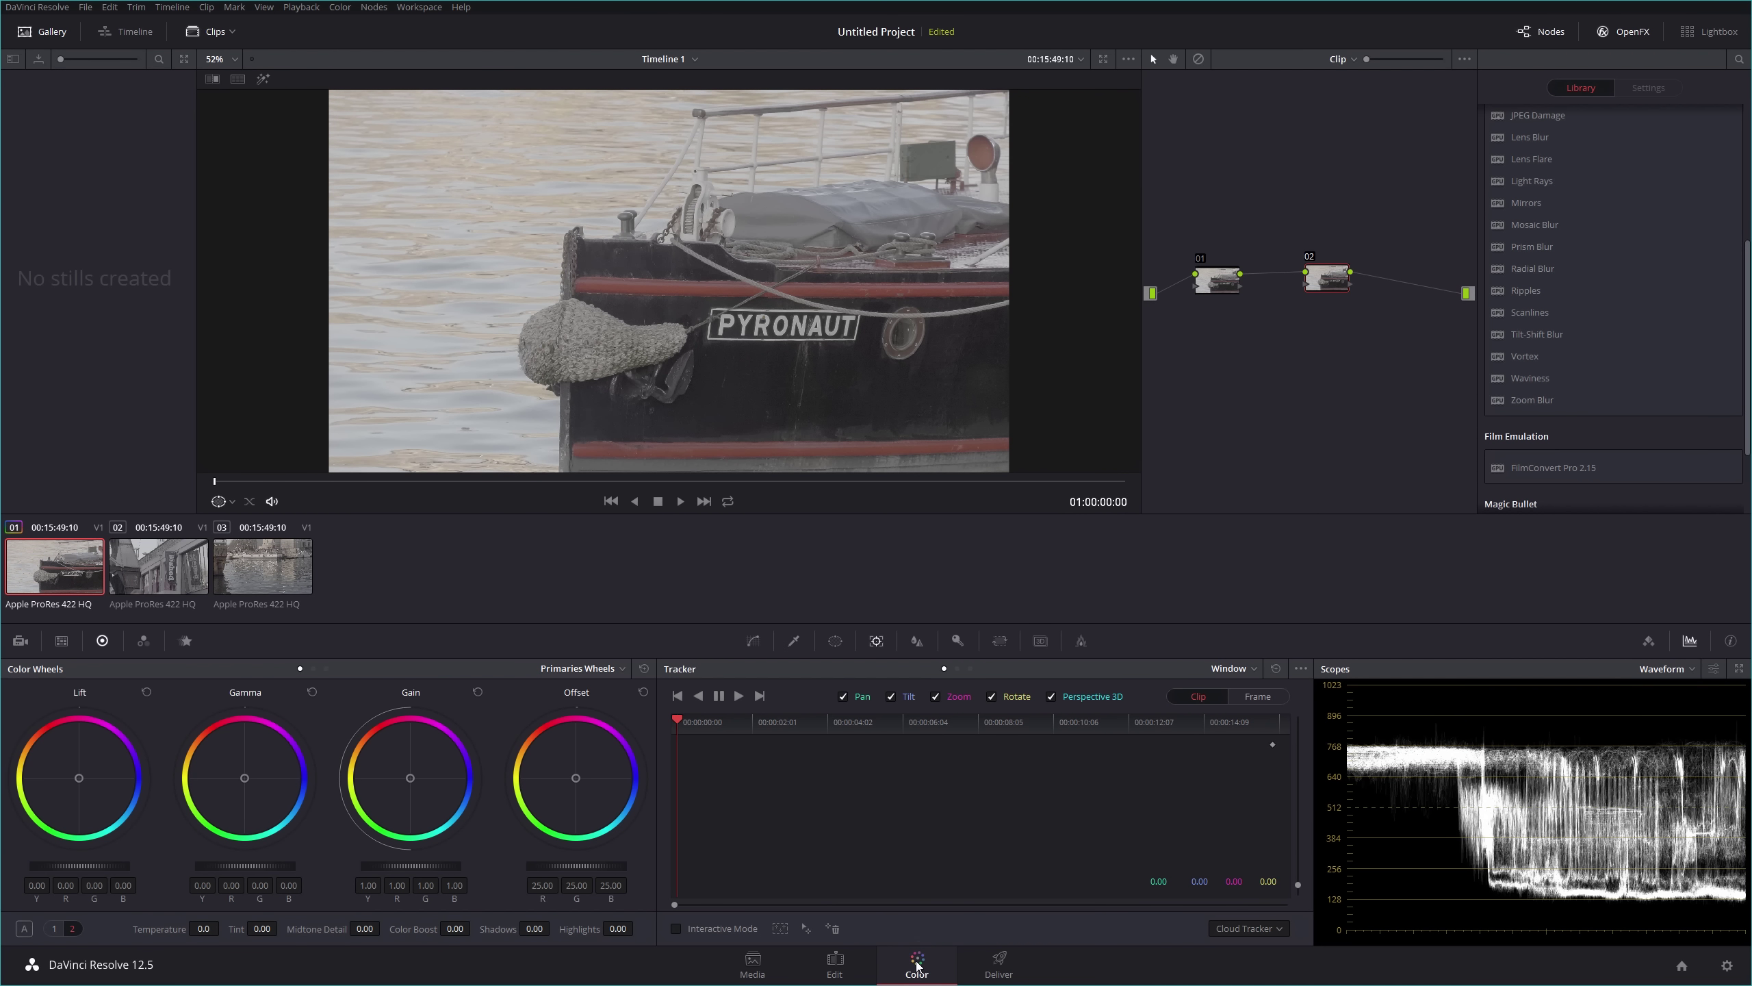
Trim the end of the T026 clip to about 01:00:26 on the Edit page and check frame 01:00:24:10 on the Color page
click(835, 963)
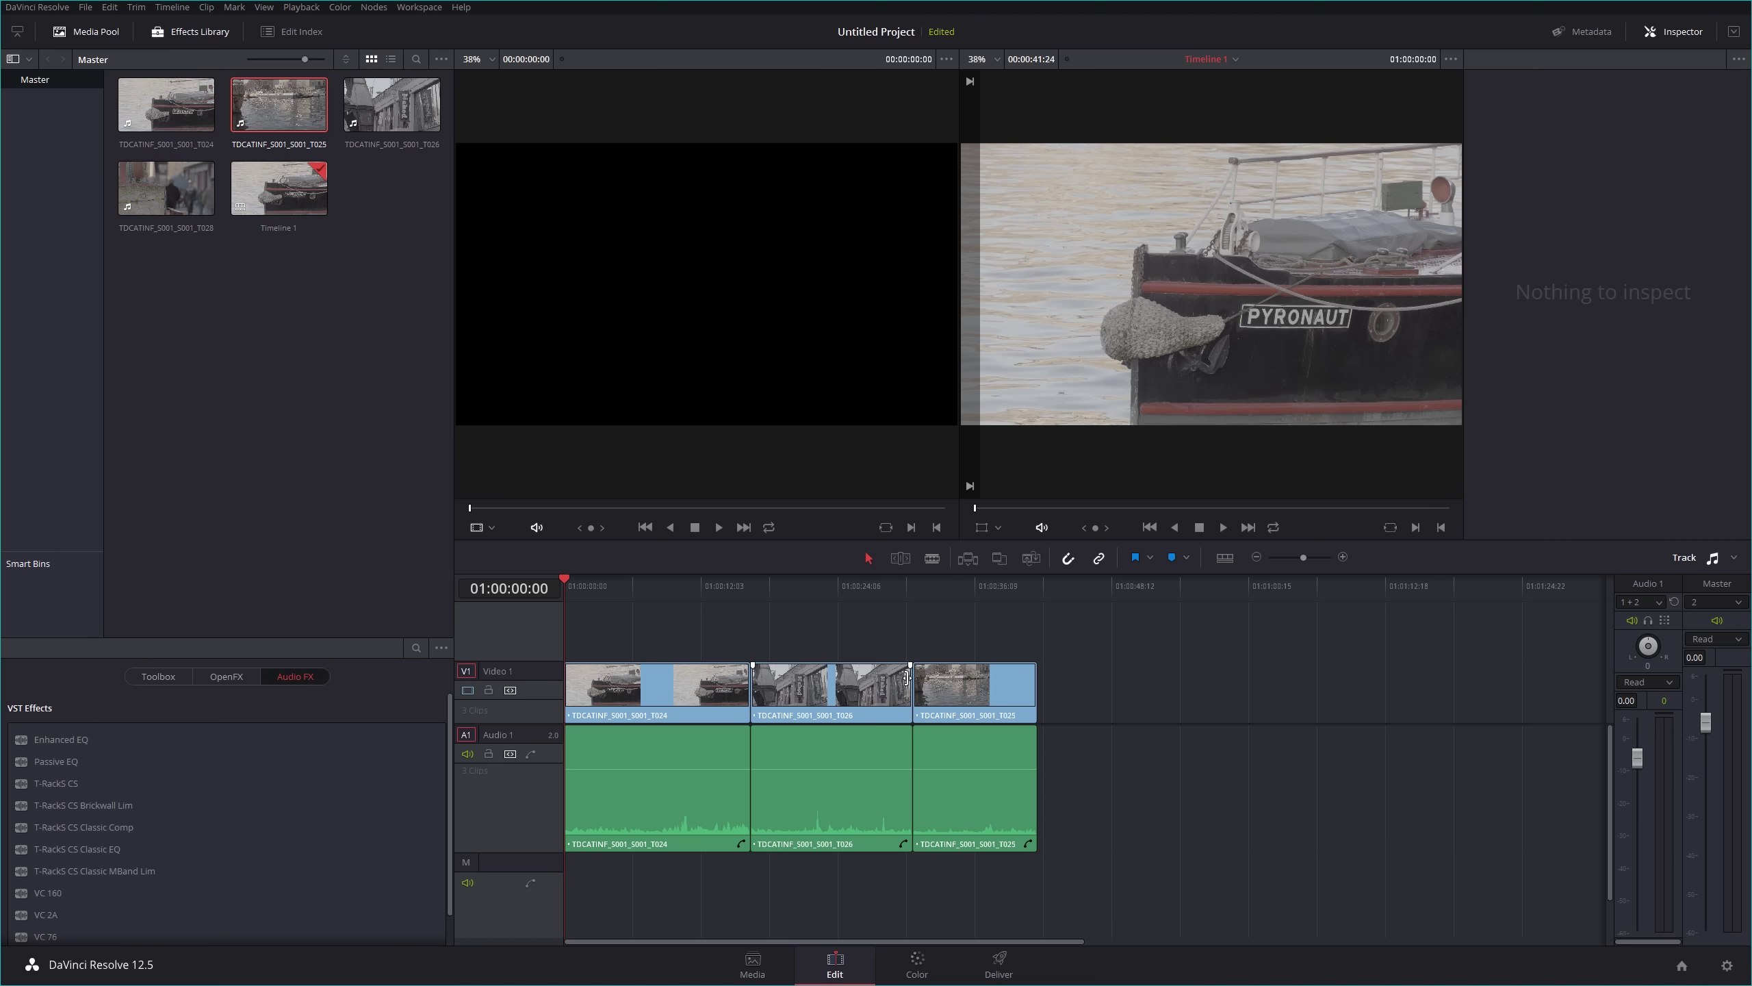
drag(907, 677, 858, 679)
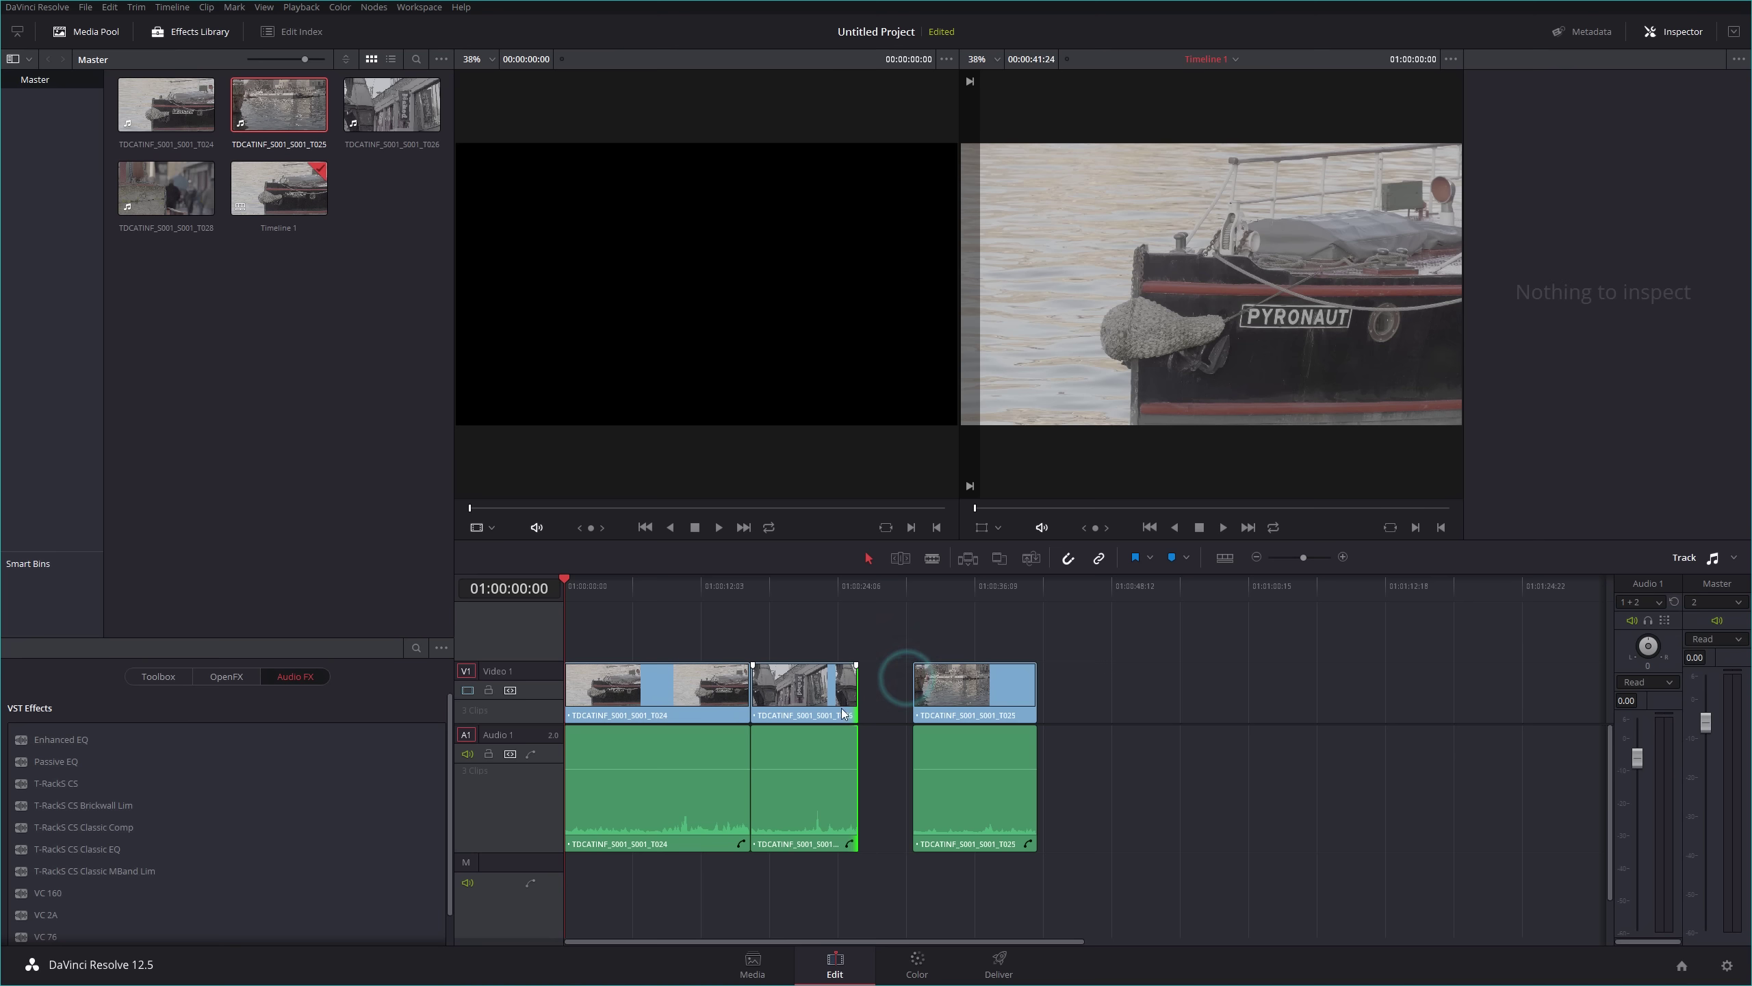
click(814, 580)
drag(823, 585, 841, 585)
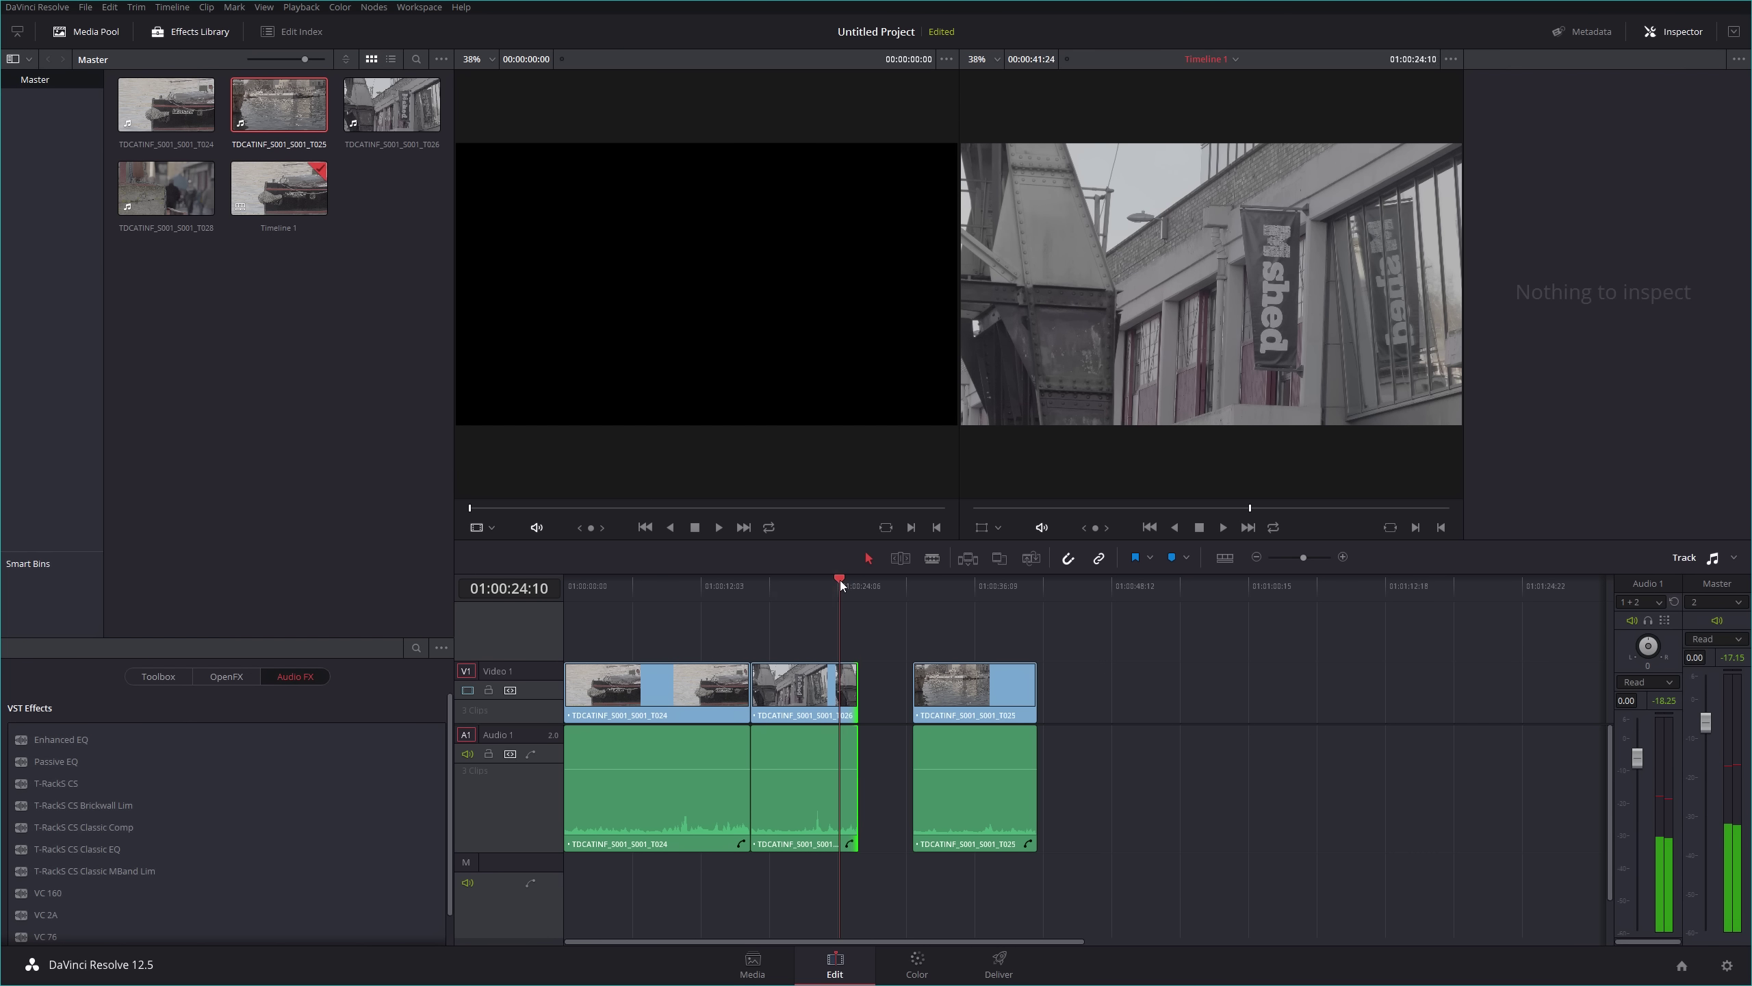
click(915, 960)
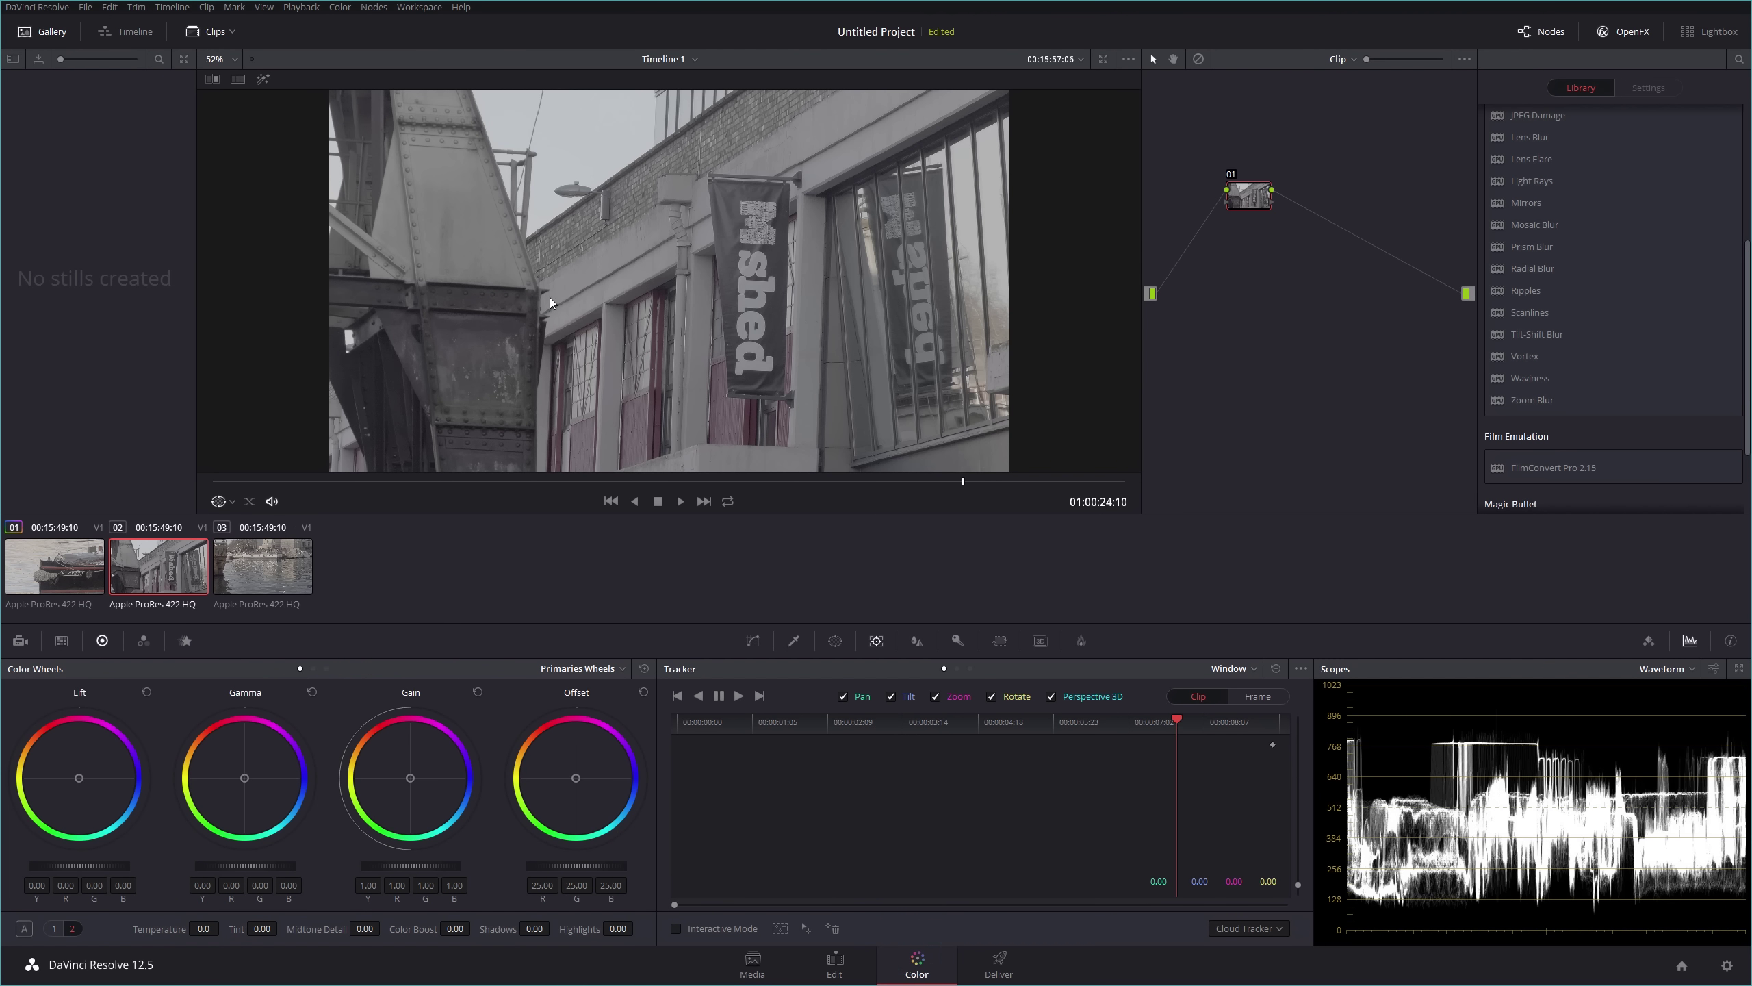
Shorten the T026 clip to about 3 seconds from its end and check it on the Color page at 01:00:17:01
click(833, 963)
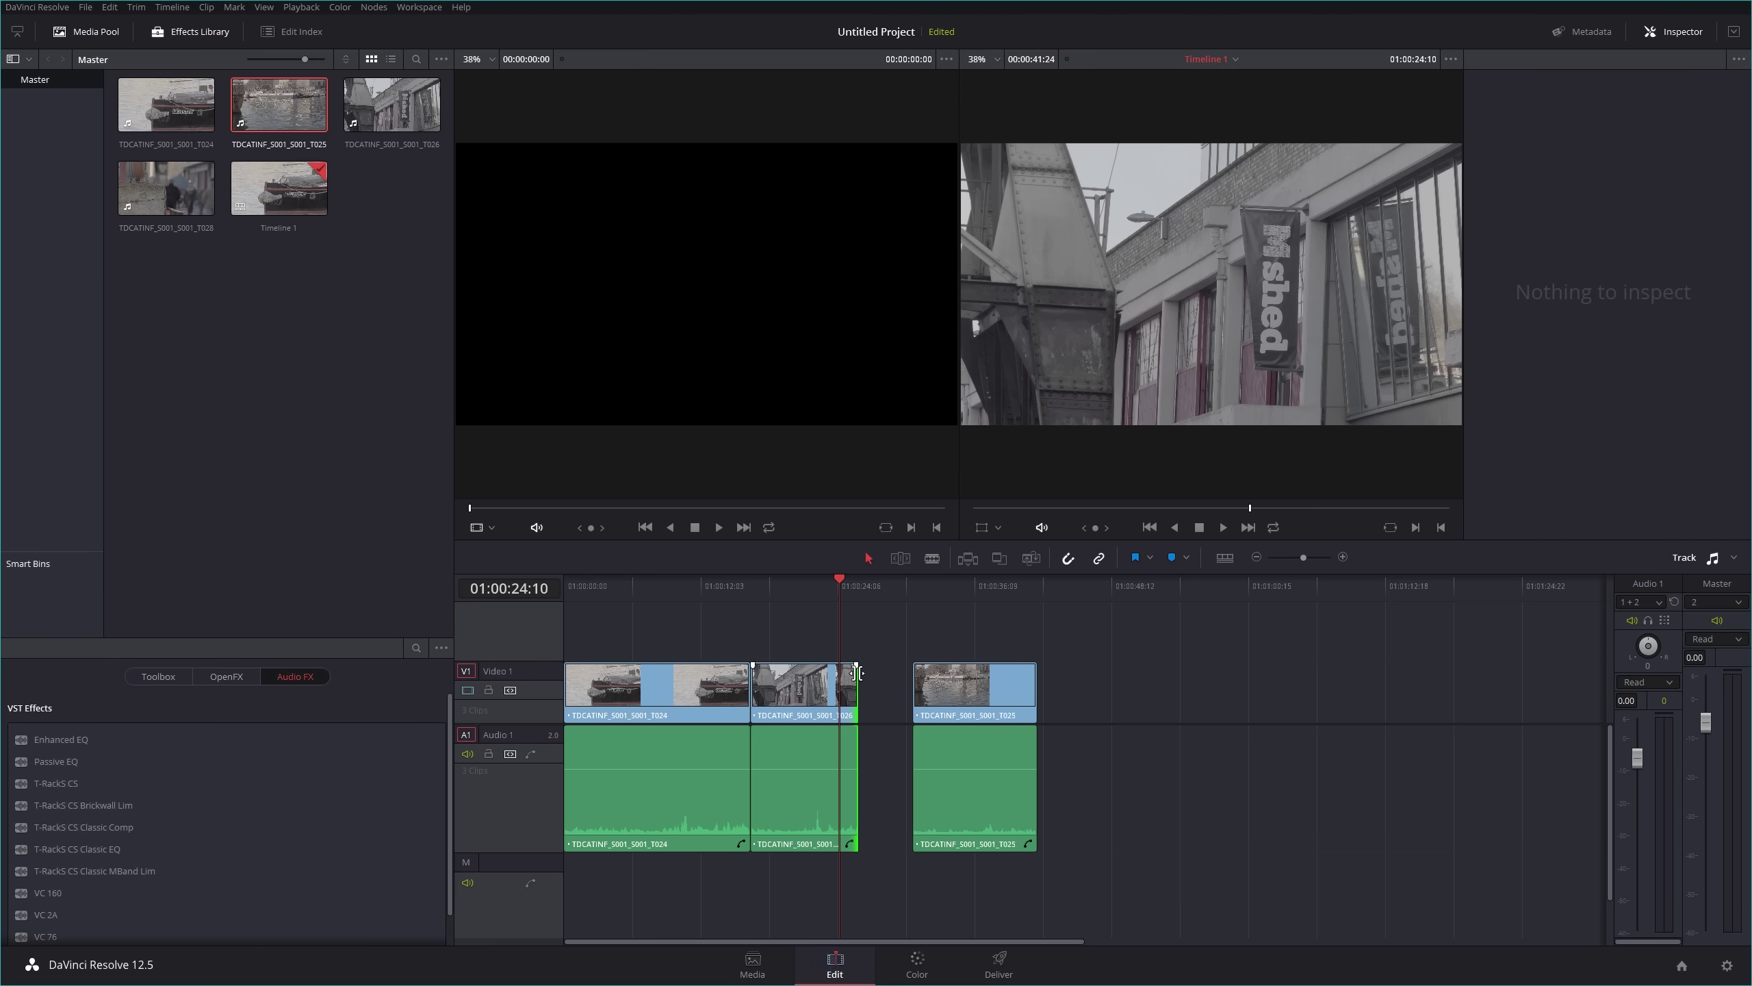
drag(857, 672, 787, 674)
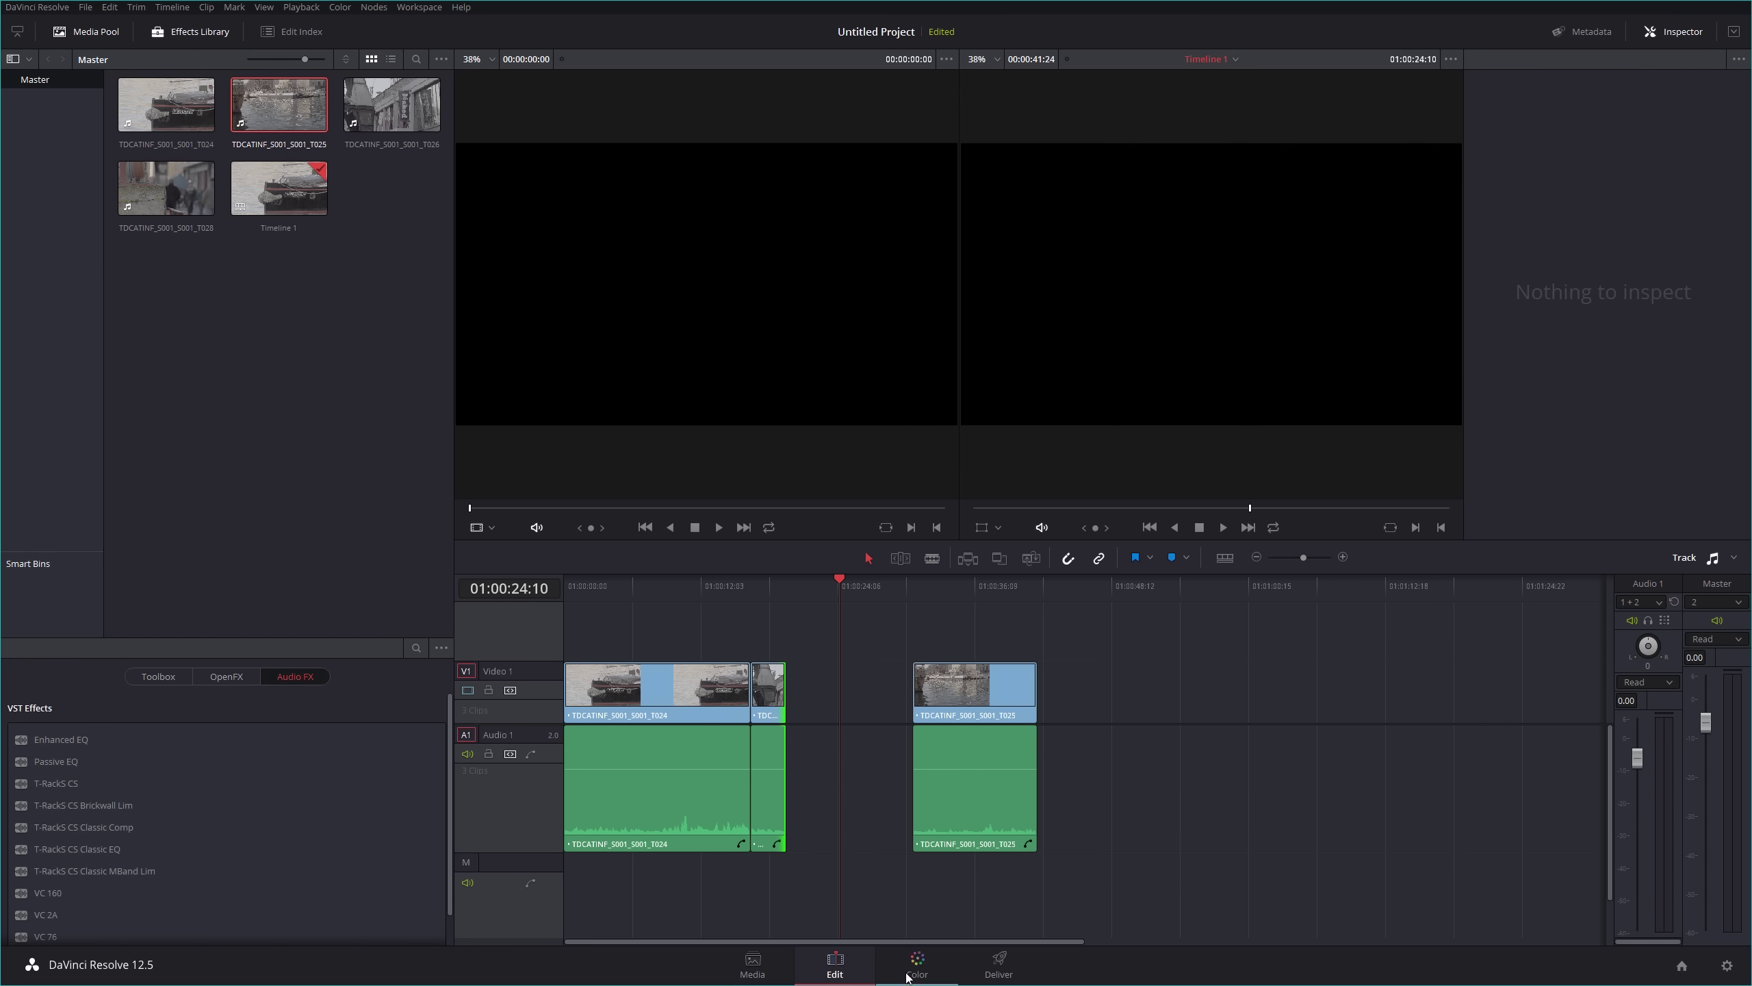
click(916, 964)
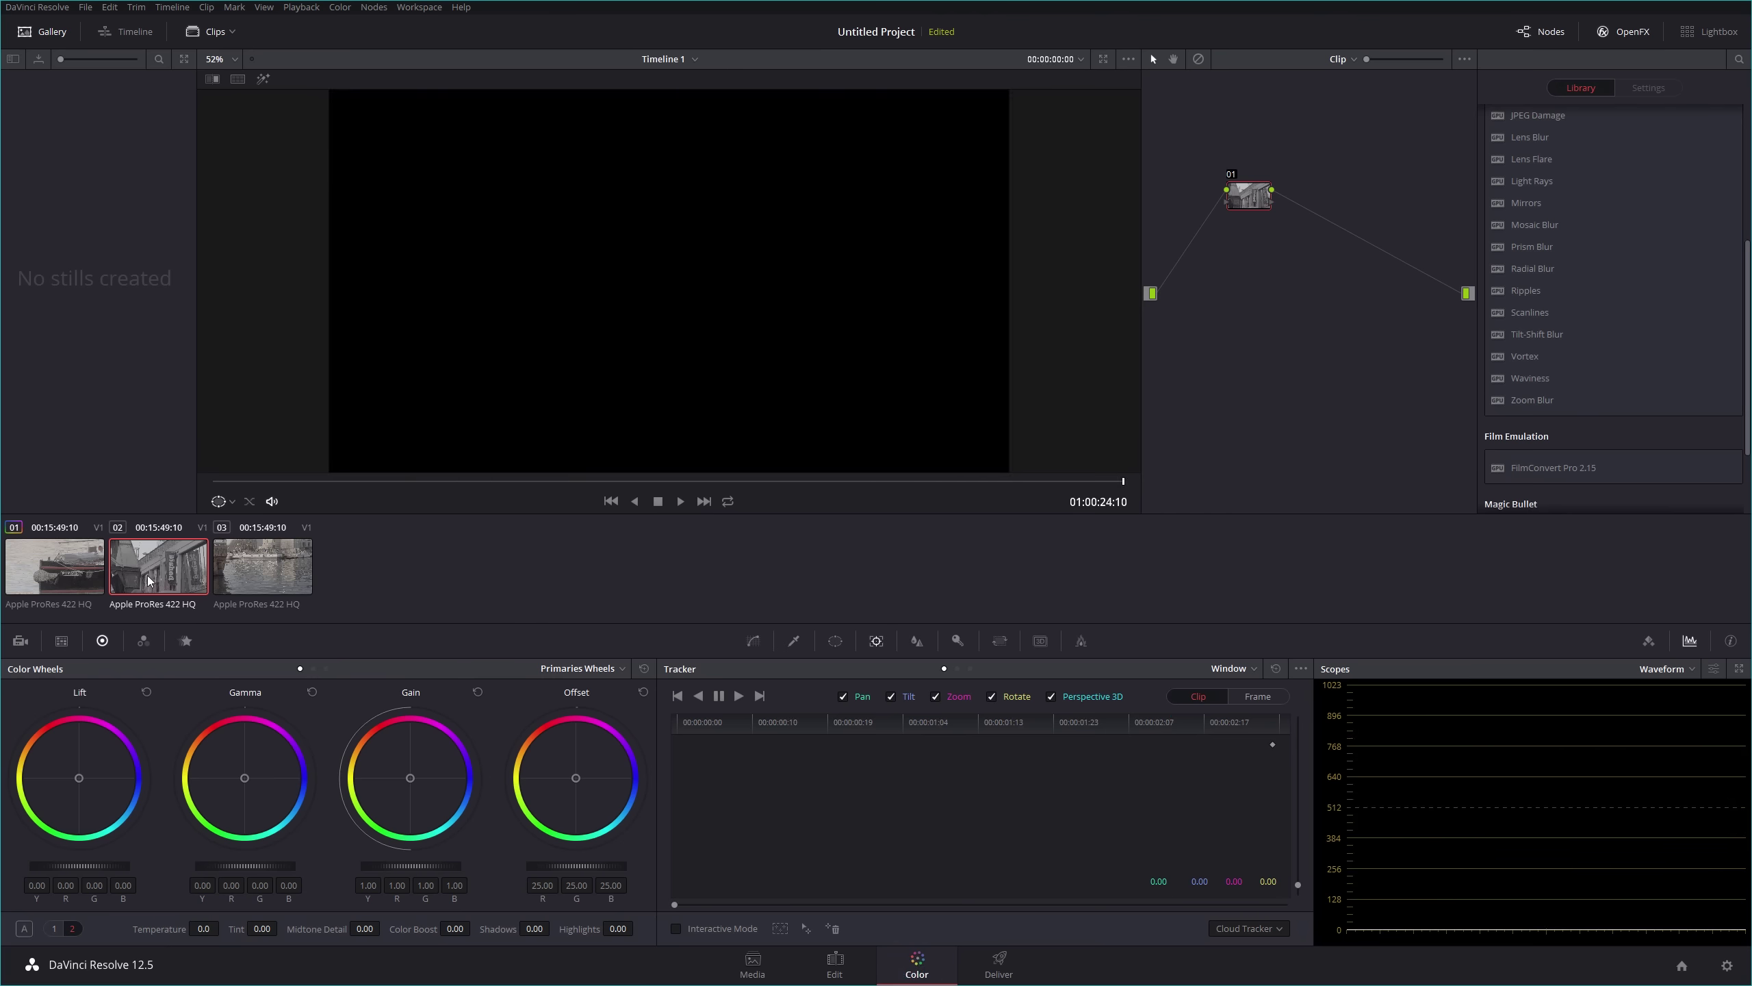
drag(329, 481, 452, 458)
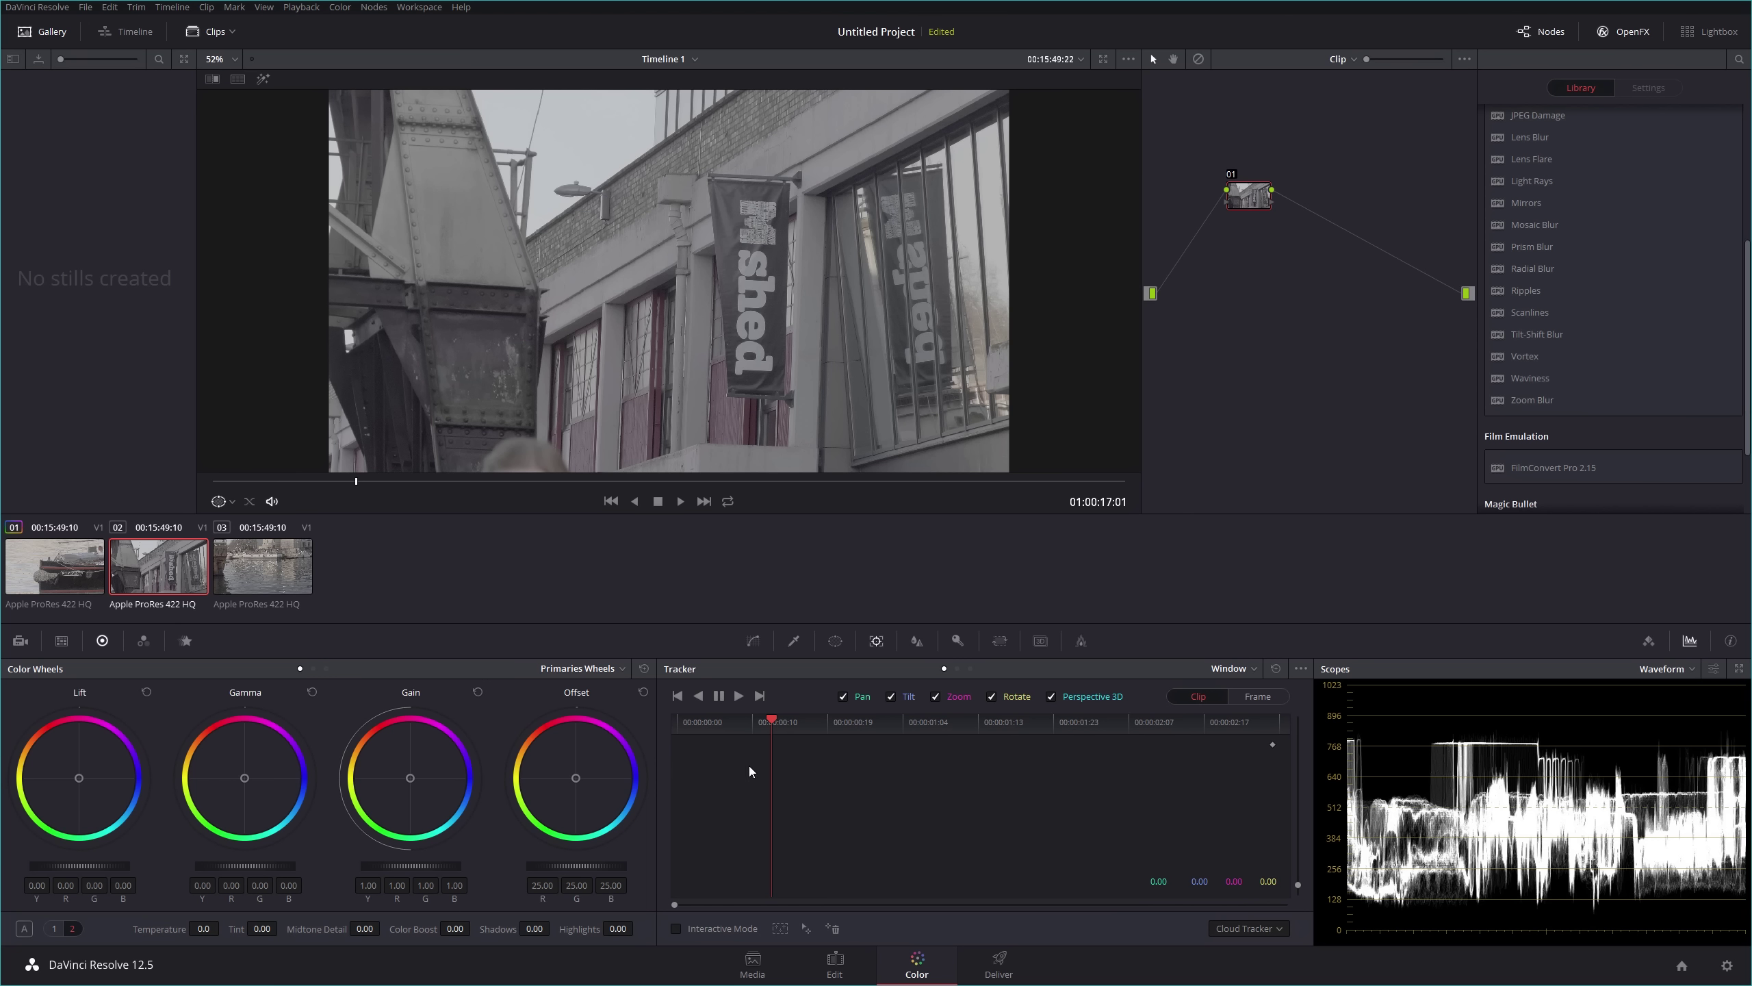